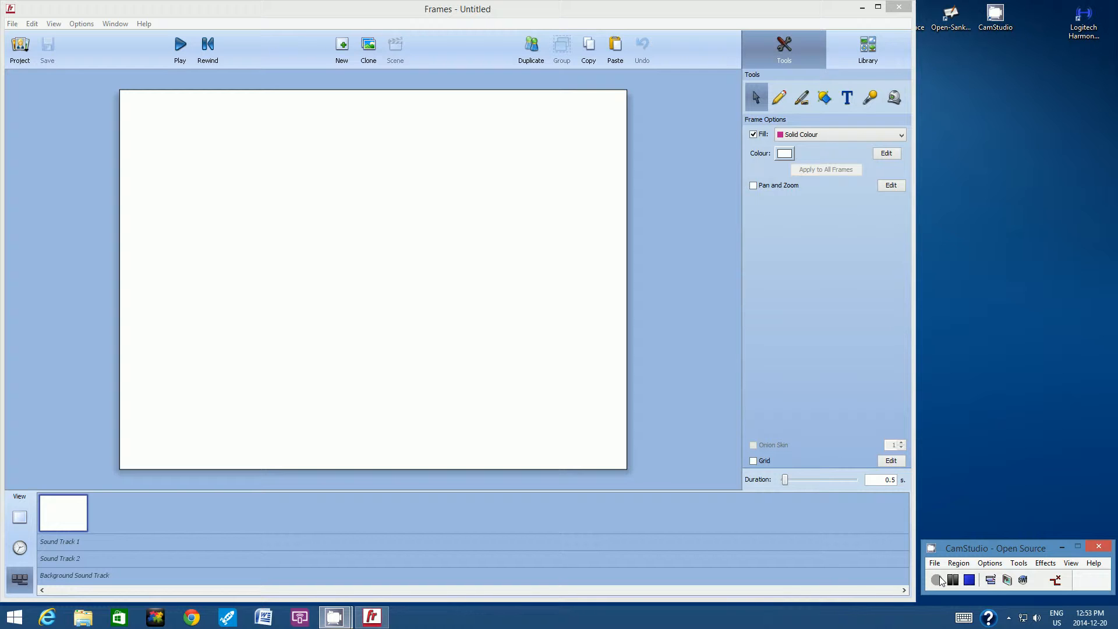
Step: Open the Fire.f5d project from the Documents folder
{"action": "left_click", "coordinate": [12, 26]}
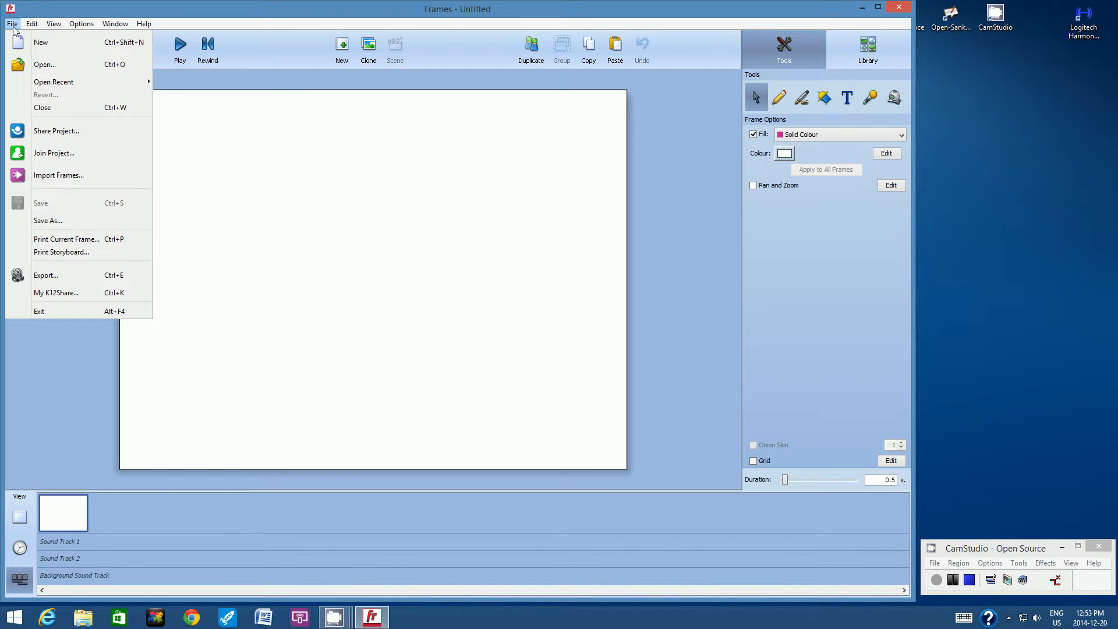
{"action": "left_click", "coordinate": [34, 64]}
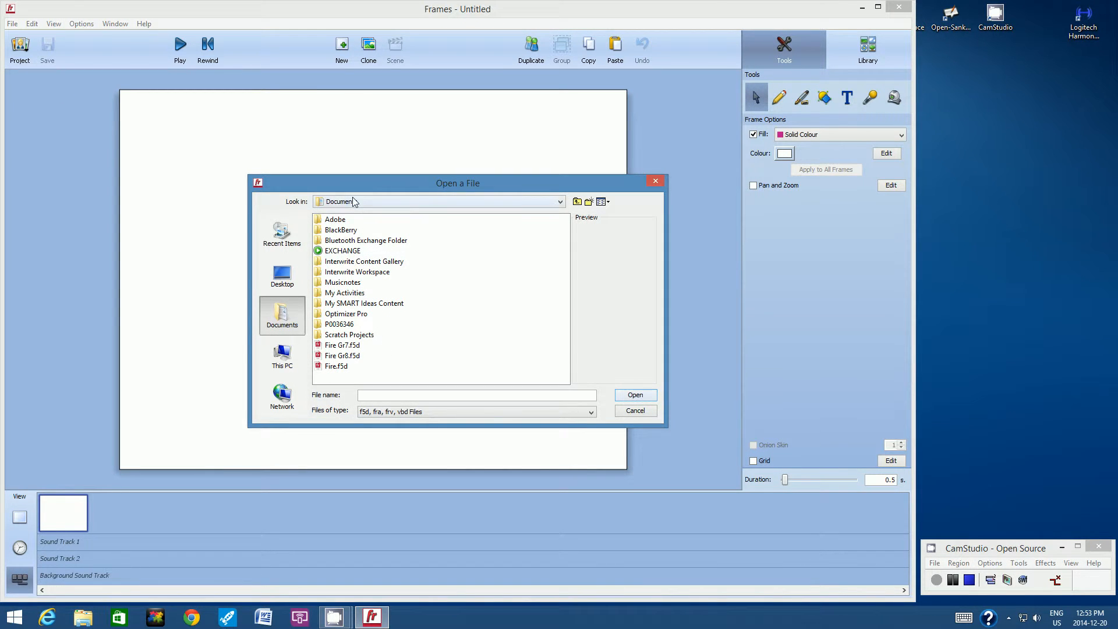
{"action": "left_click", "coordinate": [335, 368]}
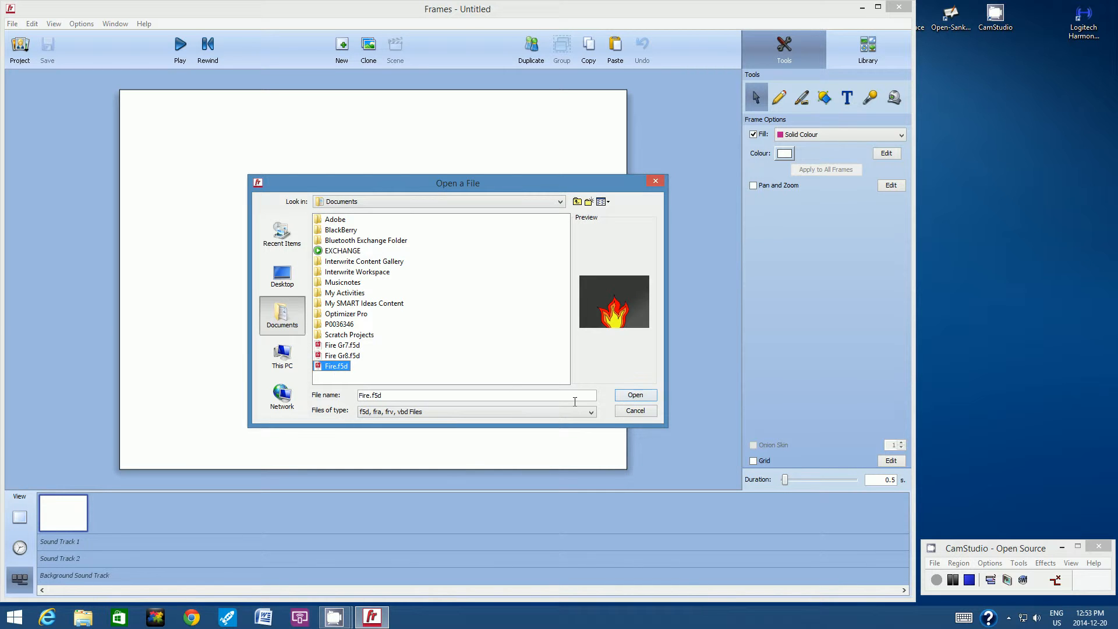
{"action": "left_click", "coordinate": [640, 397]}
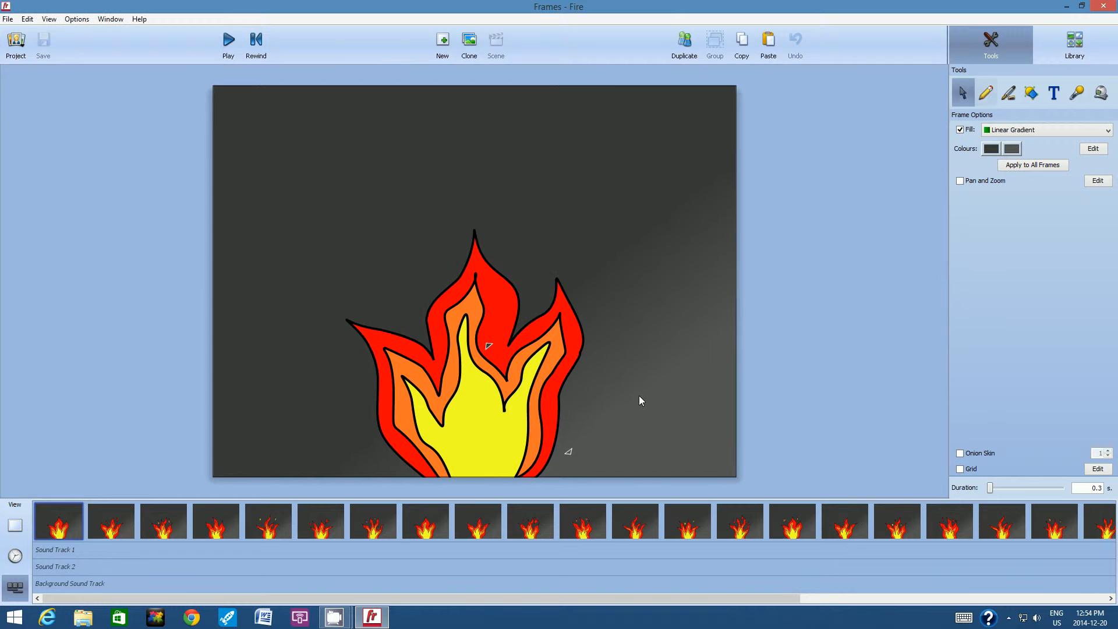
Step: Play the animation preview through to the title frame, then return to editing mode
{"action": "left_click", "coordinate": [1082, 6]}
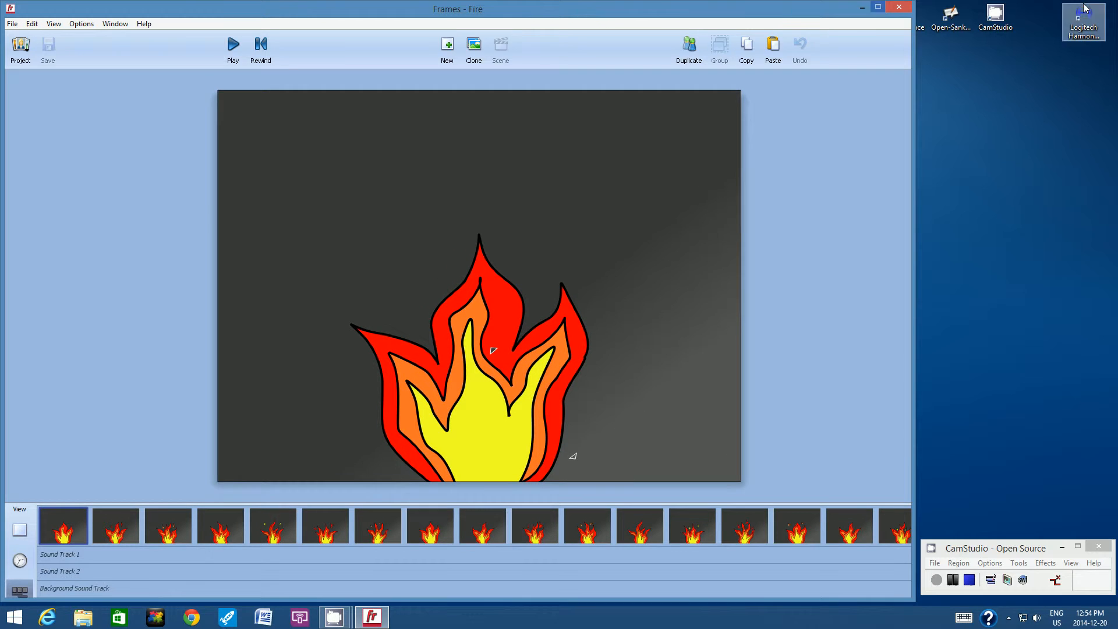
{"action": "left_click", "coordinate": [347, 402]}
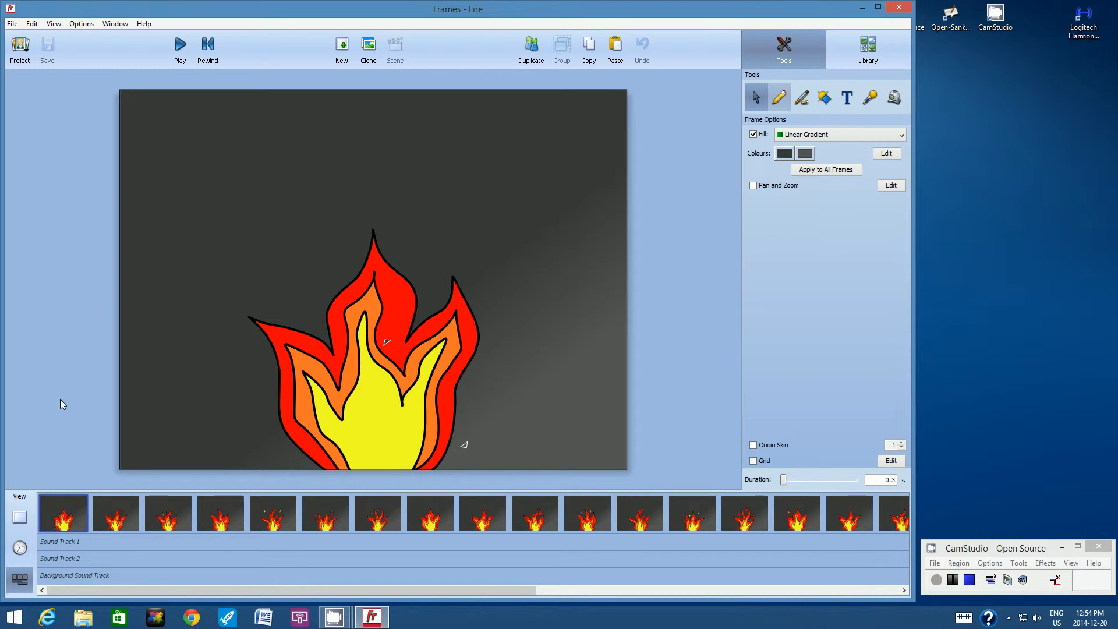
{"action": "left_click", "coordinate": [180, 45]}
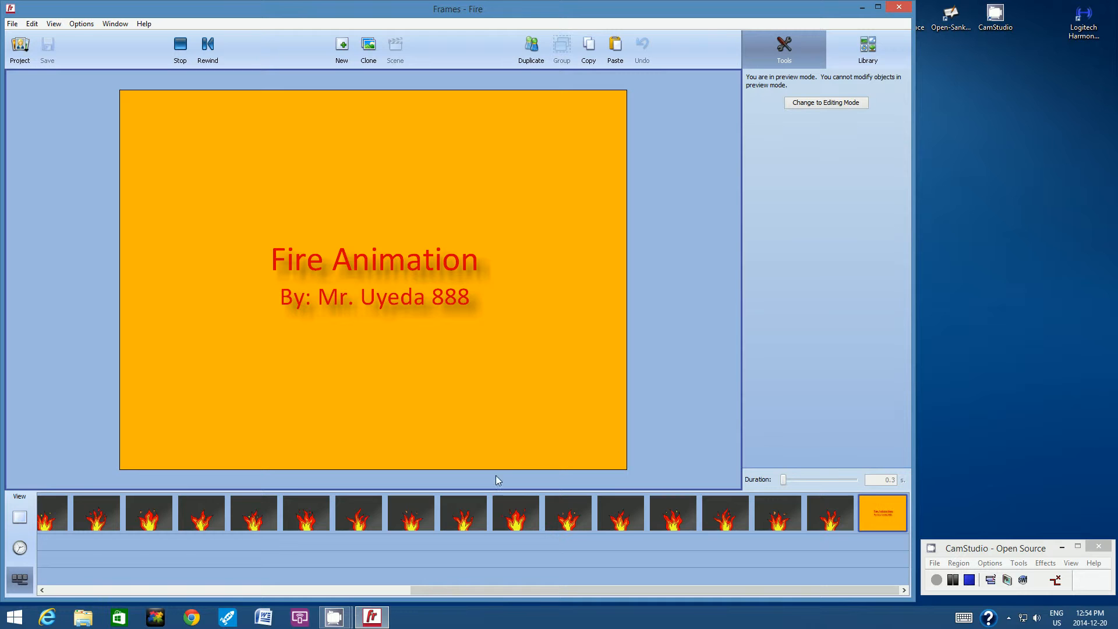
{"action": "left_click", "coordinate": [483, 392]}
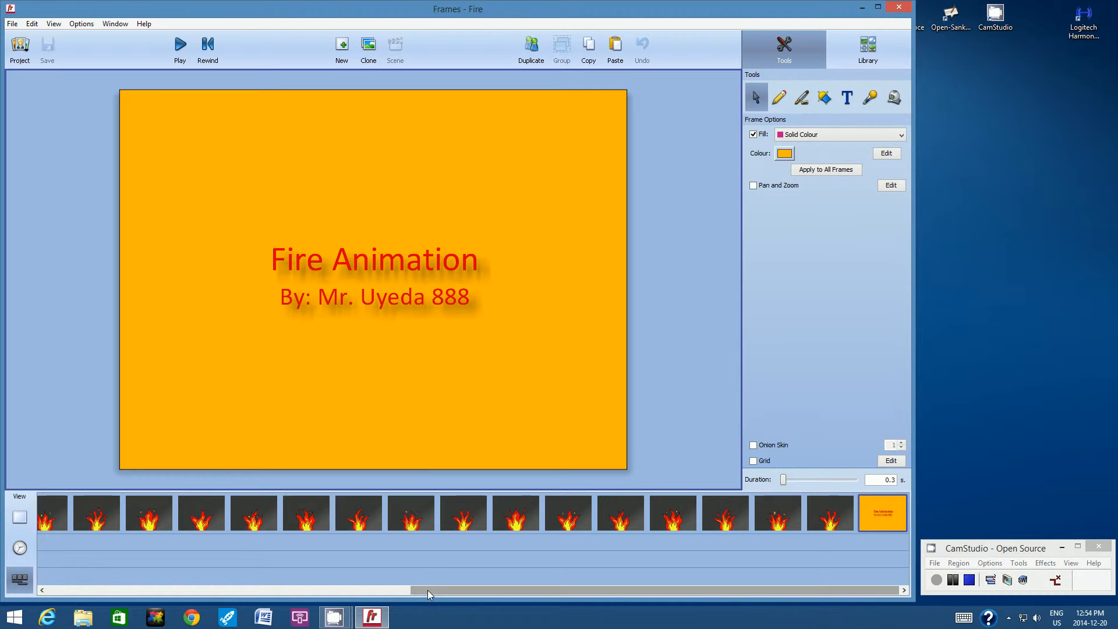
Step: Go to the second frame of the animation and activate the Shape tool
{"action": "left_click_drag", "start_coordinate": [427, 589], "coordinate": [54, 582]}
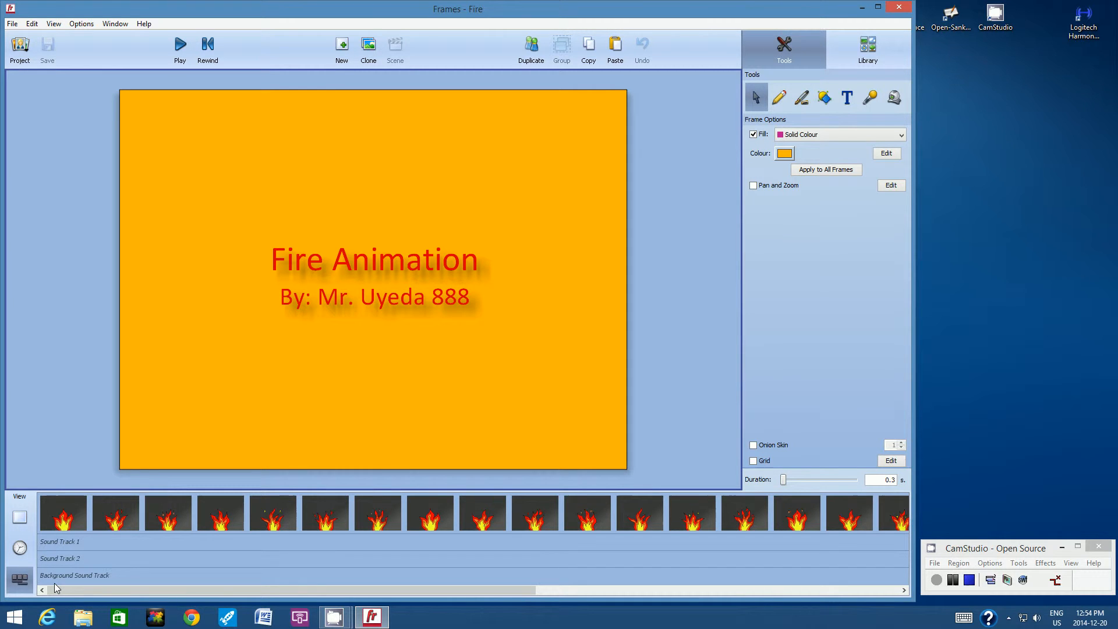
{"action": "left_click", "coordinate": [50, 505]}
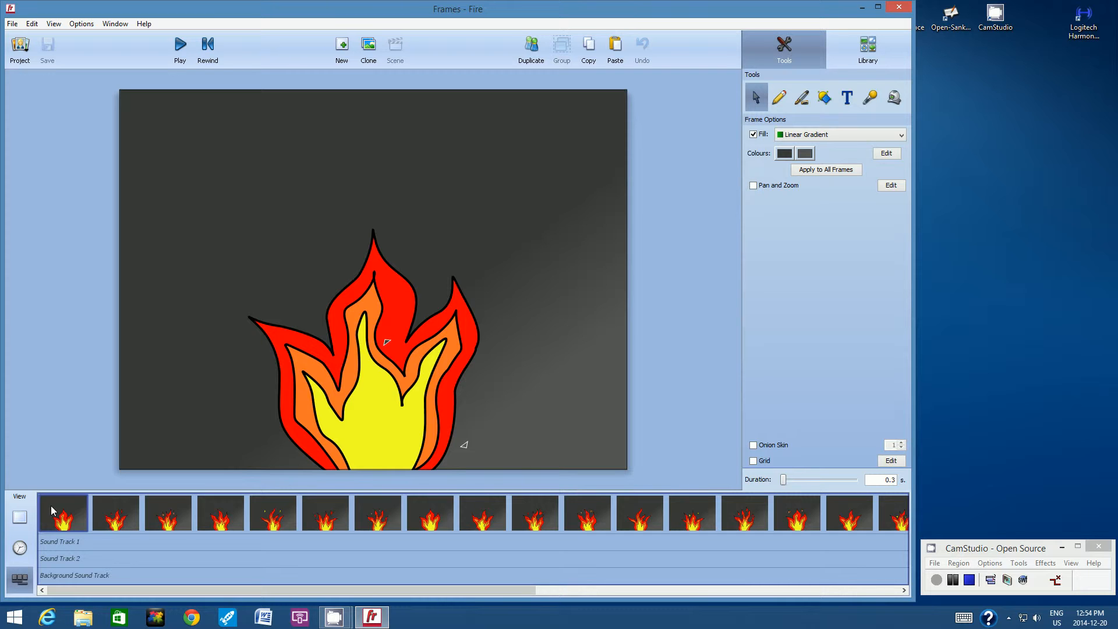
{"action": "left_click", "coordinate": [106, 507]}
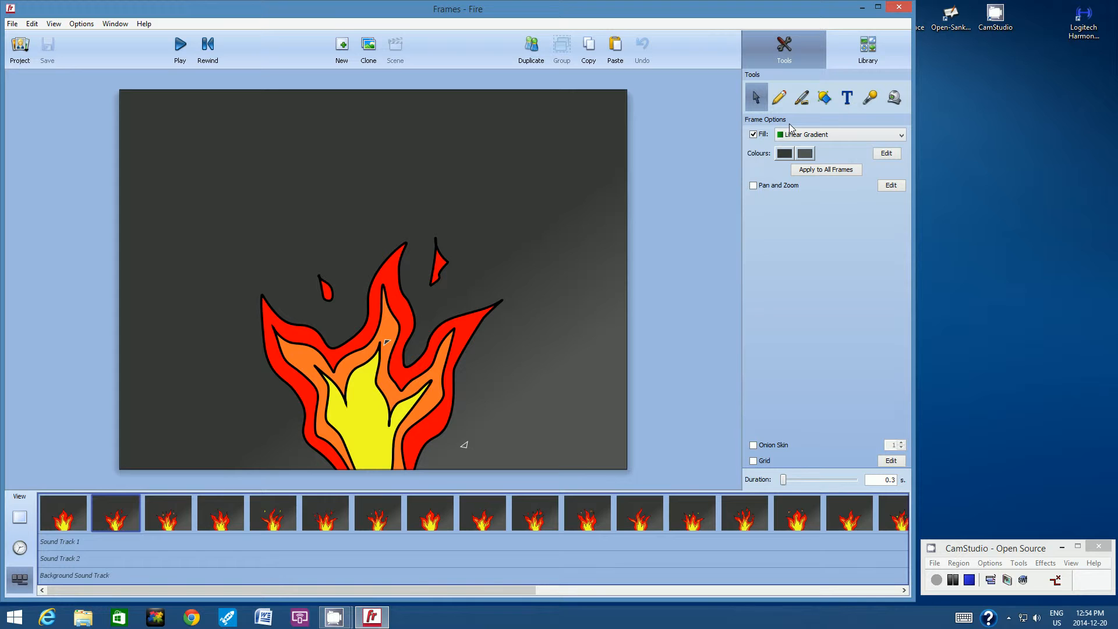
{"action": "left_click", "coordinate": [824, 99]}
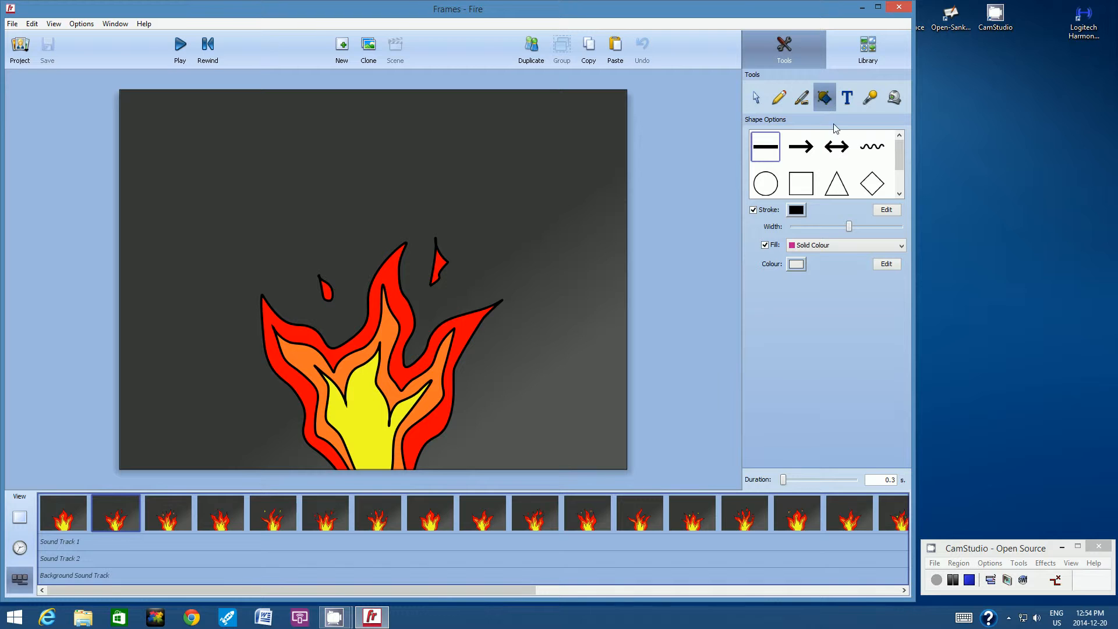
{"action": "scroll", "coordinate": [900, 173], "scroll_direction": "down", "scroll_amount": 2}
{"action": "scroll", "coordinate": [902, 157], "scroll_direction": "up", "scroll_amount": 2}
{"action": "scroll", "coordinate": [904, 173], "scroll_direction": "down", "scroll_amount": 2}
{"action": "scroll", "coordinate": [908, 138], "scroll_direction": "up", "scroll_amount": 2}
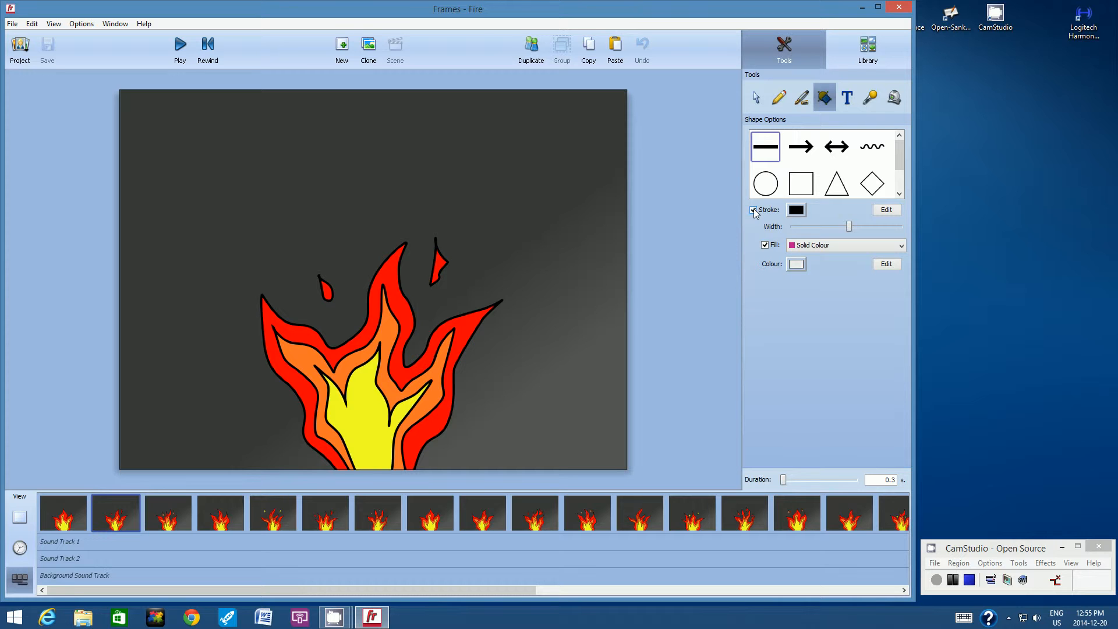
Step: Draw an unfilled brown line as a stick from beyond the canvas's left edge to about its upper middle
{"action": "left_click", "coordinate": [805, 212]}
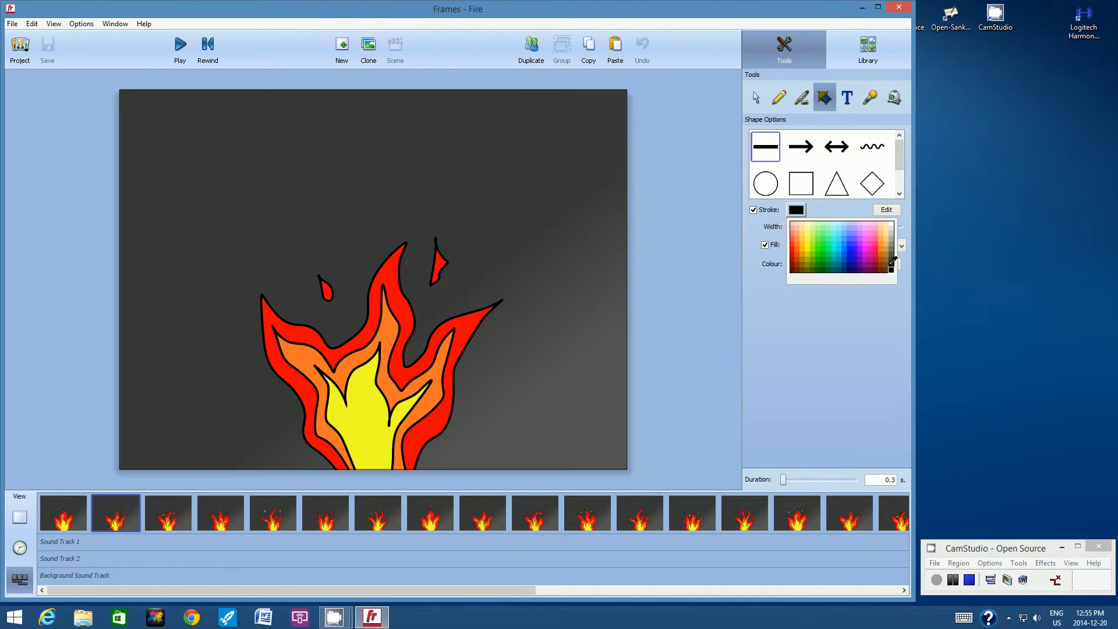
{"action": "left_click", "coordinate": [889, 262]}
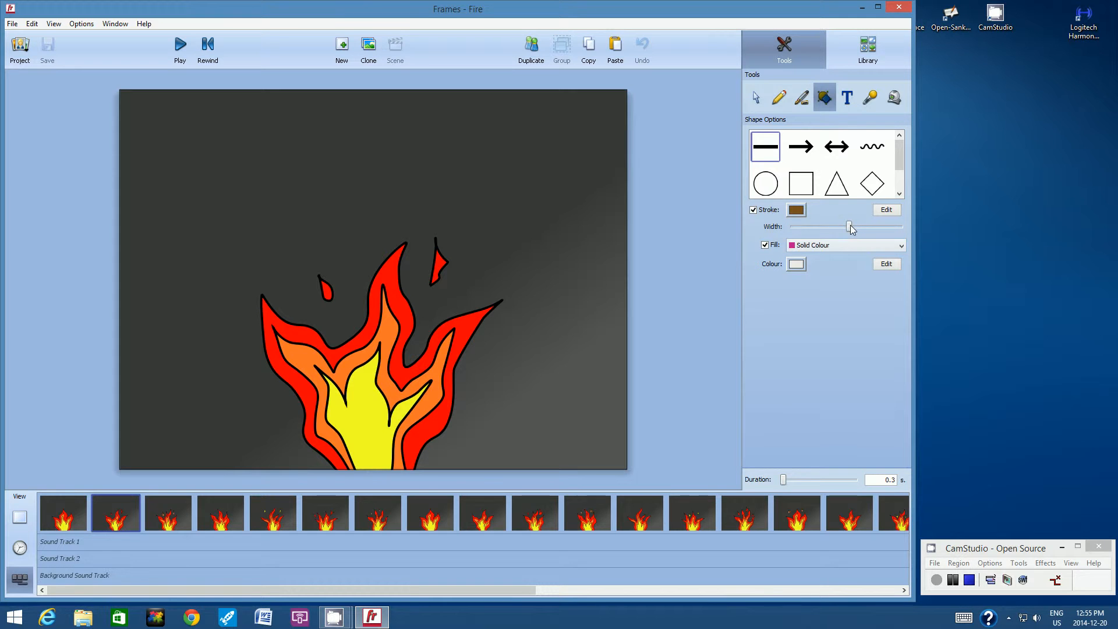
{"action": "left_click_drag", "start_coordinate": [850, 229], "coordinate": [815, 230]}
{"action": "left_click", "coordinate": [765, 245]}
{"action": "mouse_move", "coordinate": [88, 194]}
{"action": "left_mouse_down"}
{"action": "mouse_move", "coordinate": [225, 198]}
{"action": "mouse_move", "coordinate": [395, 172]}
{"action": "left_mouse_up"}
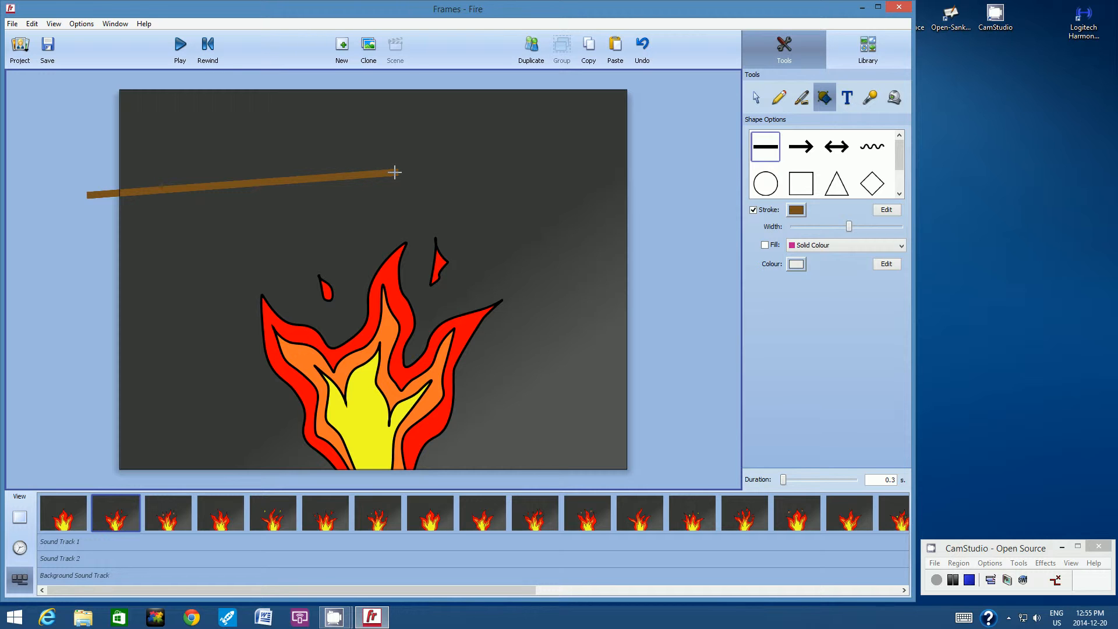
{"action": "left_click_drag", "start_coordinate": [395, 172], "coordinate": [398, 171]}
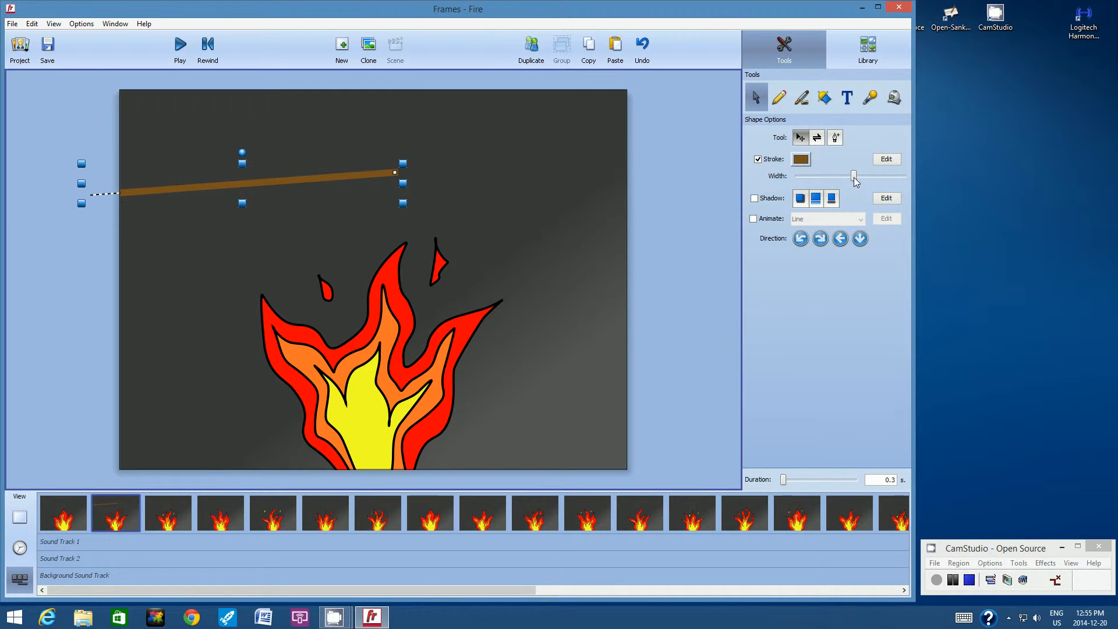
Step: Reduce the stick's stroke width, lengthen it slightly and move it a little lower
{"action": "left_click_drag", "start_coordinate": [854, 181], "coordinate": [843, 183]}
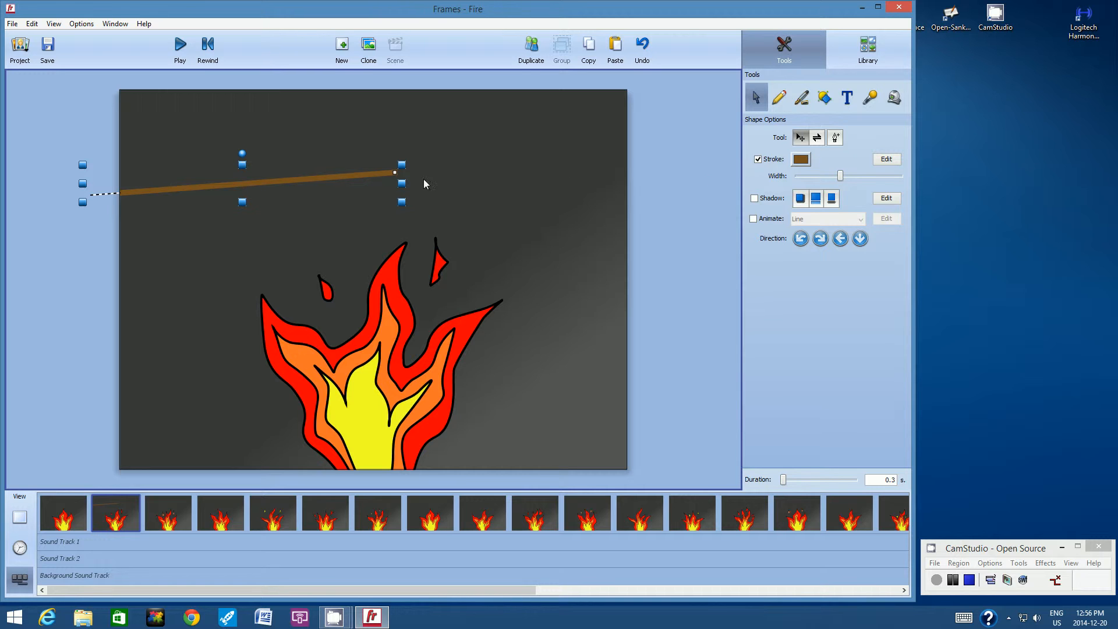
{"action": "left_click_drag", "start_coordinate": [403, 182], "coordinate": [432, 182]}
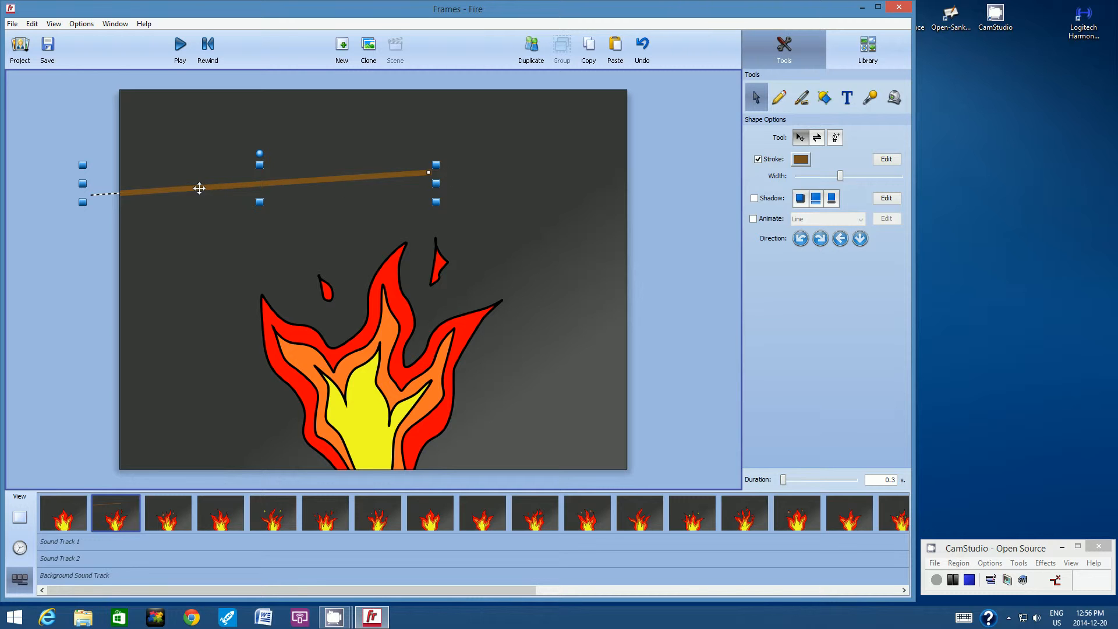
{"action": "mouse_move", "coordinate": [200, 187]}
{"action": "left_mouse_down"}
{"action": "mouse_move", "coordinate": [192, 242]}
{"action": "mouse_move", "coordinate": [197, 190]}
{"action": "mouse_move", "coordinate": [178, 133]}
{"action": "mouse_move", "coordinate": [168, 199]}
{"action": "left_mouse_up"}
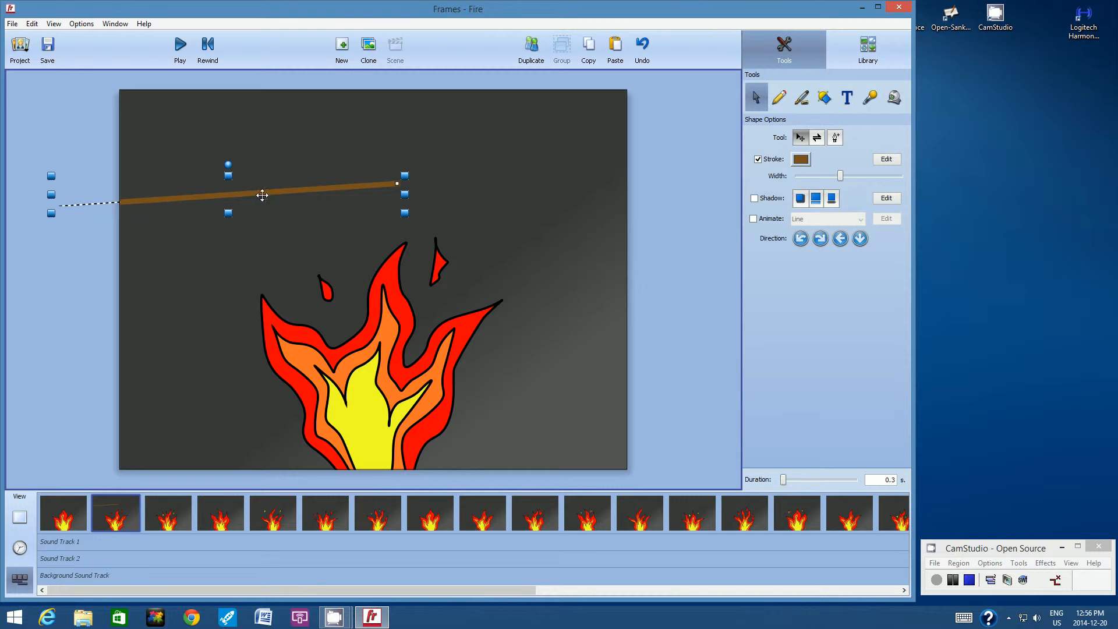
Step: Draw a white-filled rectangle marshmallow at the stick's right end
{"action": "left_click", "coordinate": [825, 98]}
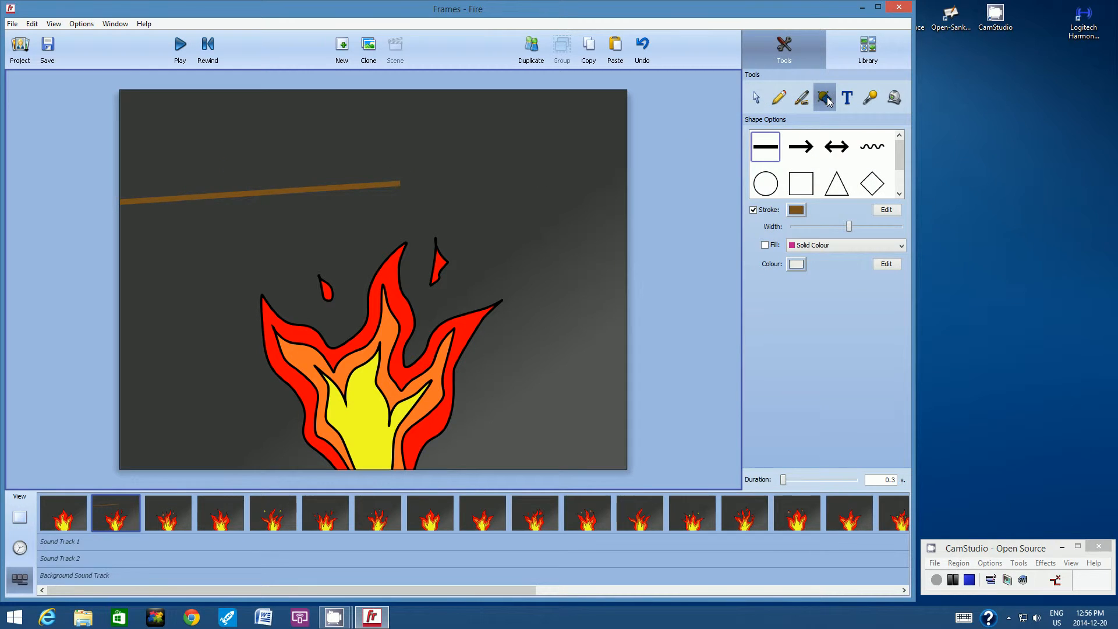
{"action": "left_click", "coordinate": [808, 184]}
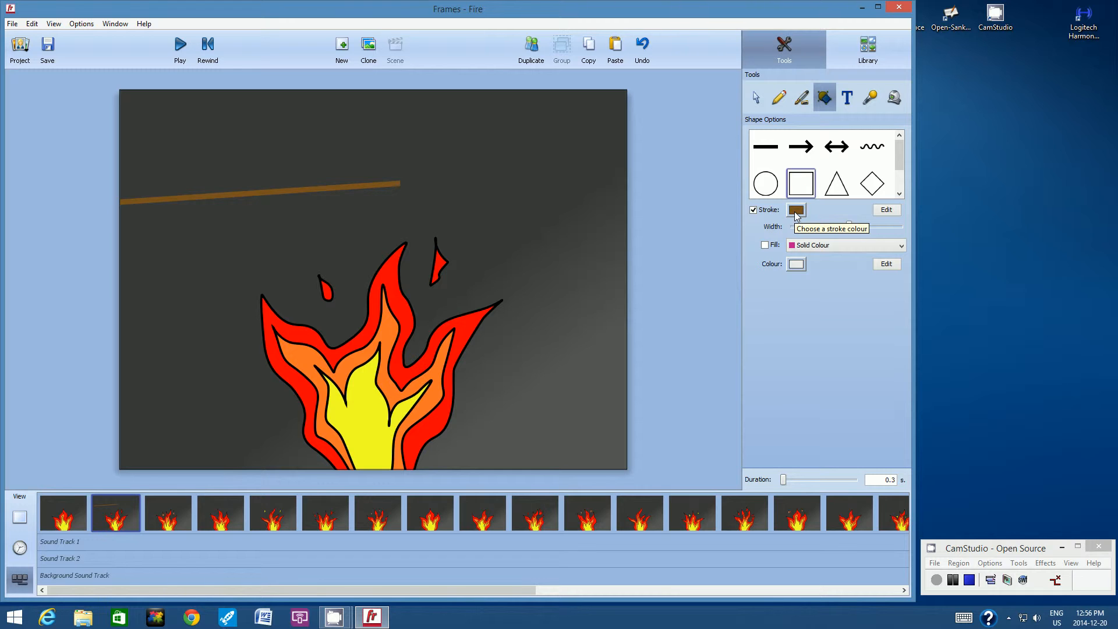
{"action": "left_click", "coordinate": [765, 245]}
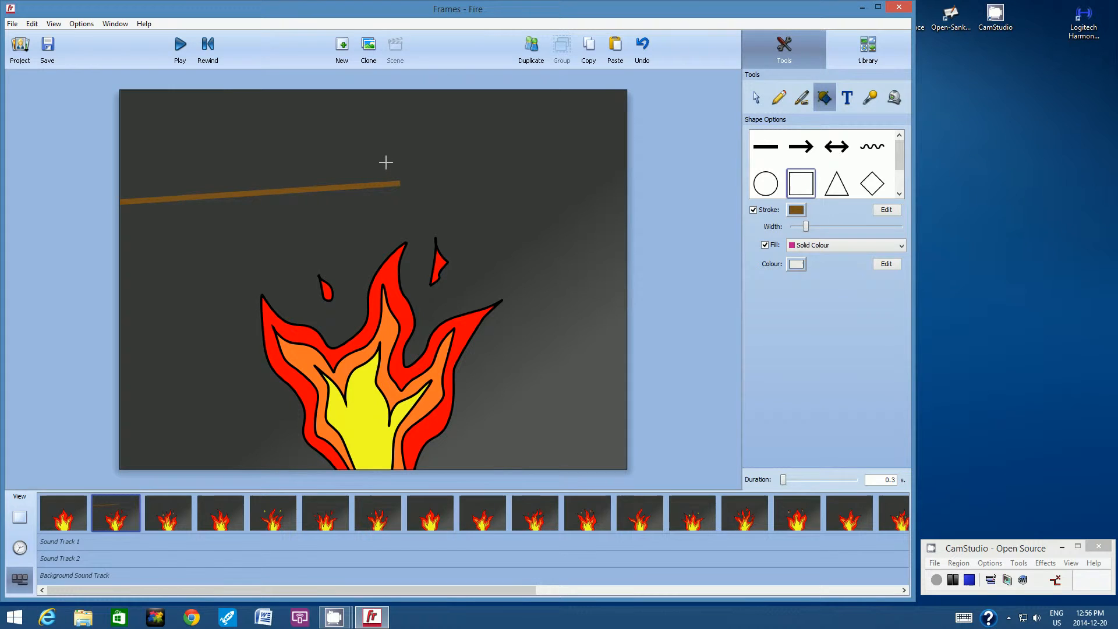
{"action": "left_click_drag", "start_coordinate": [386, 162], "coordinate": [455, 215]}
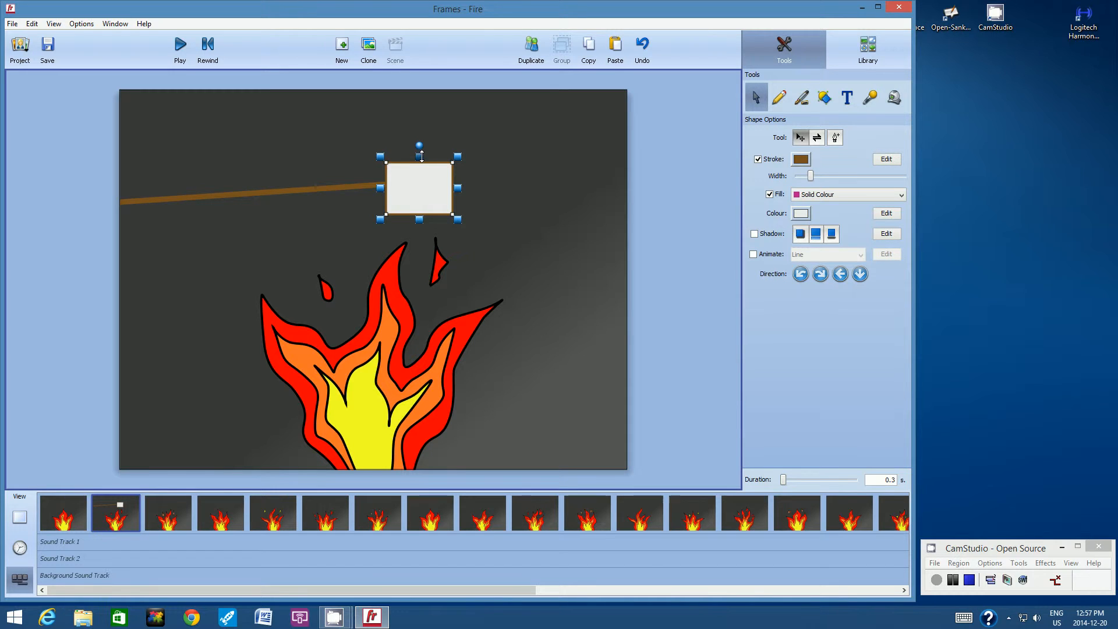
Step: Rotate the marshmallow slightly and nudge it onto the tip of the stick
{"action": "left_click_drag", "start_coordinate": [421, 156], "coordinate": [422, 155]}
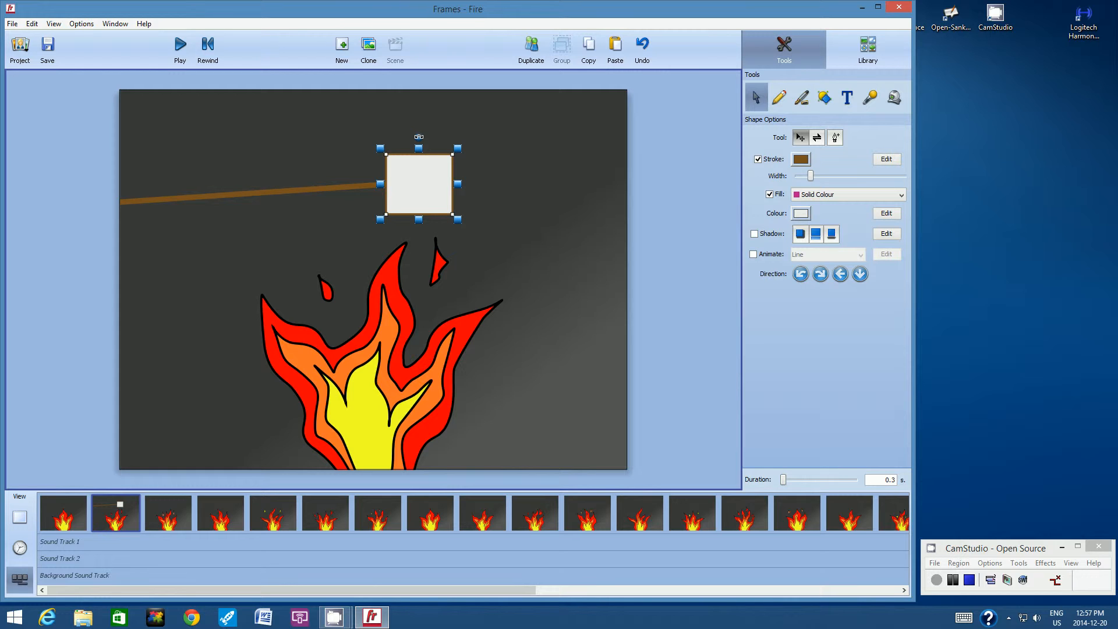
{"action": "left_click_drag", "start_coordinate": [418, 136], "coordinate": [418, 137]}
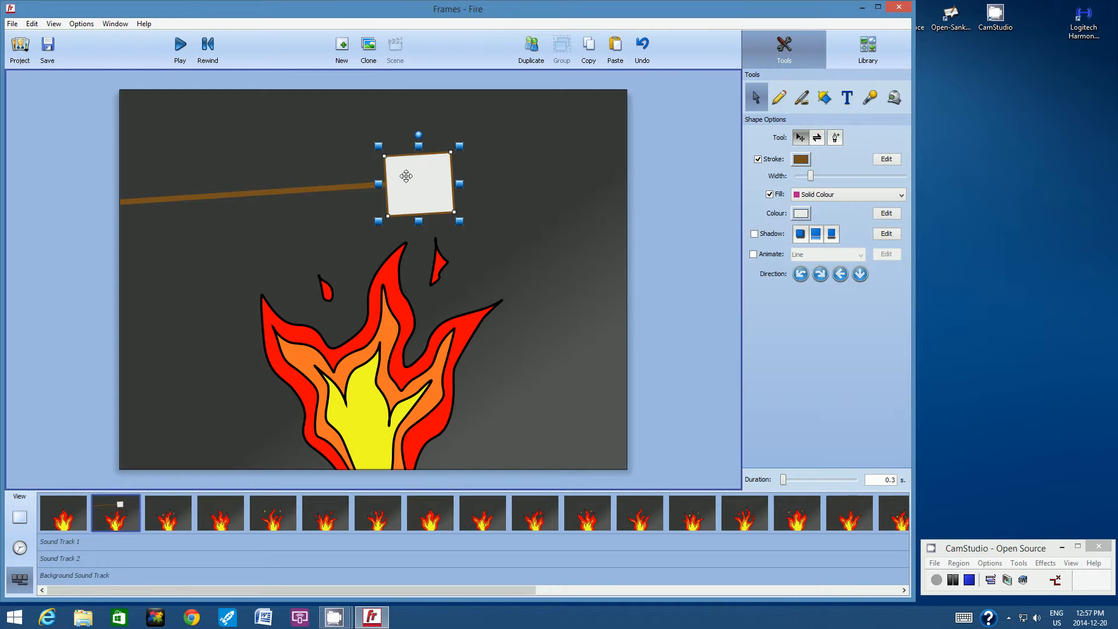
{"action": "left_click_drag", "start_coordinate": [406, 176], "coordinate": [417, 176]}
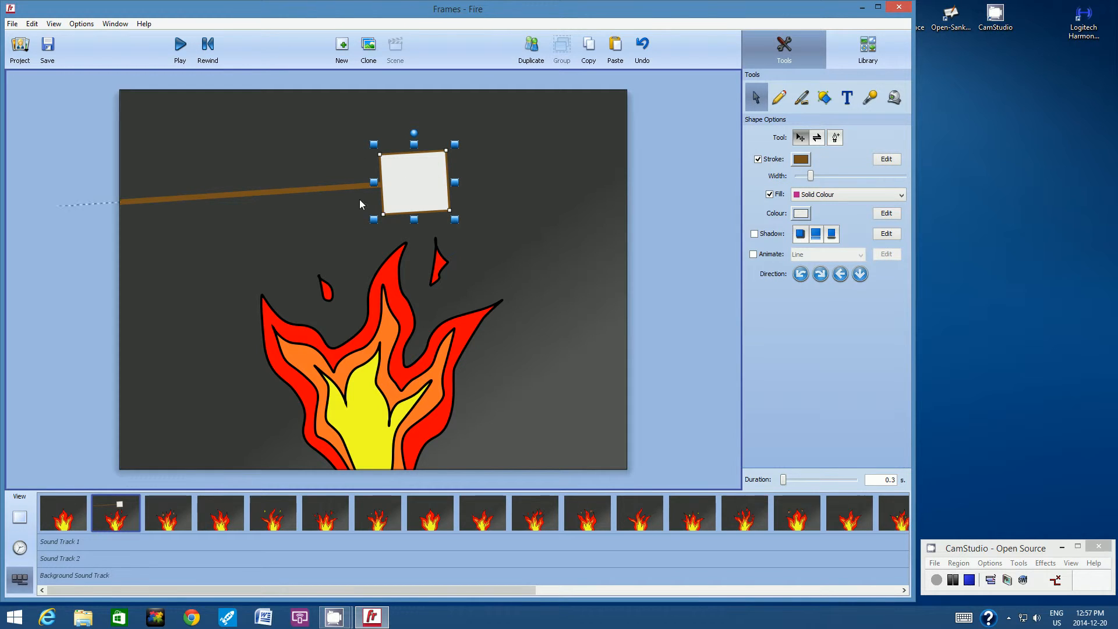
Step: Select the marshmallow together with the stick, group them, and move the group to the canvas's left edge
{"action": "left_click", "coordinate": [541, 168]}
{"action": "left_click", "coordinate": [427, 175]}
{"action": "left_click", "coordinate": [257, 191], "text": "shift"}
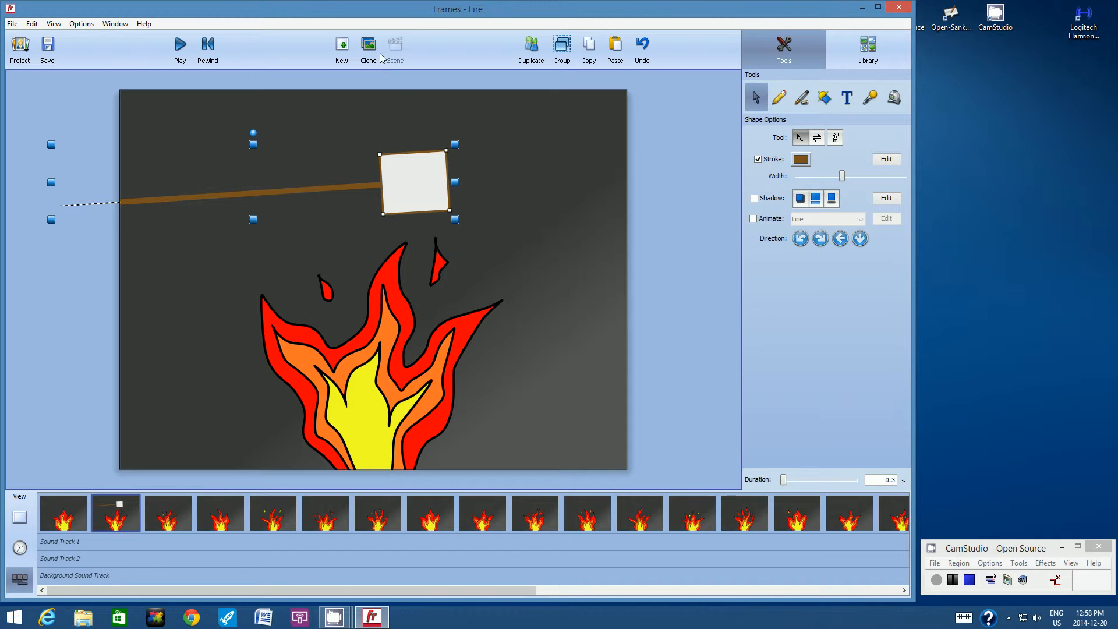
{"action": "left_click", "coordinate": [563, 49]}
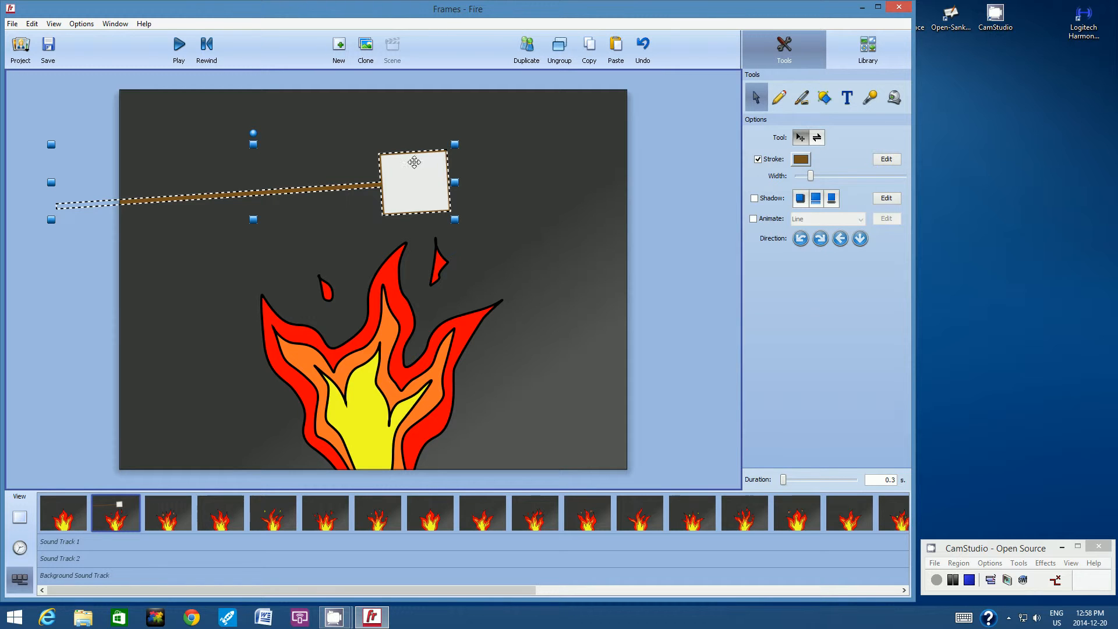
{"action": "left_click_drag", "start_coordinate": [415, 173], "coordinate": [159, 203]}
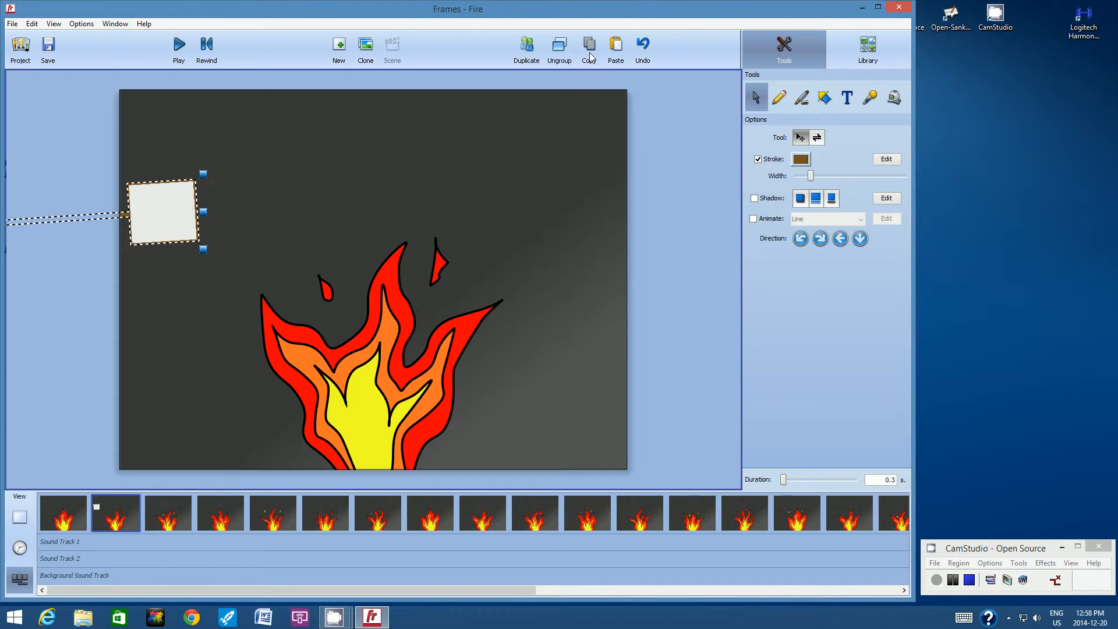
Step: Paste the stick-and-marshmallow group into the third frame and enable Onion Skin
{"action": "left_click", "coordinate": [159, 502]}
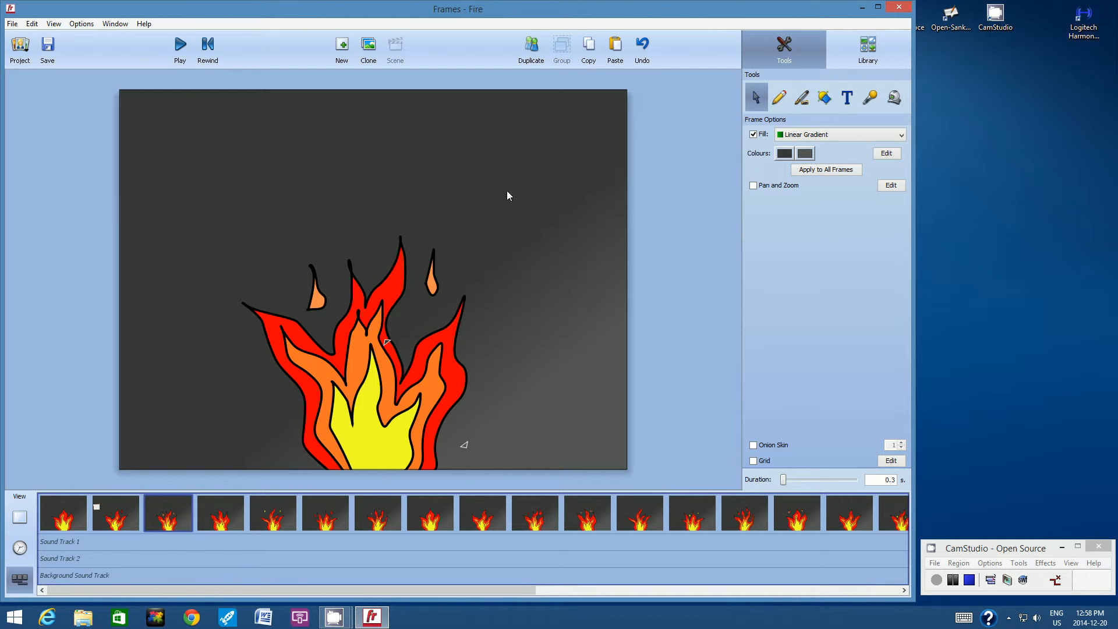
{"action": "left_click", "coordinate": [616, 46]}
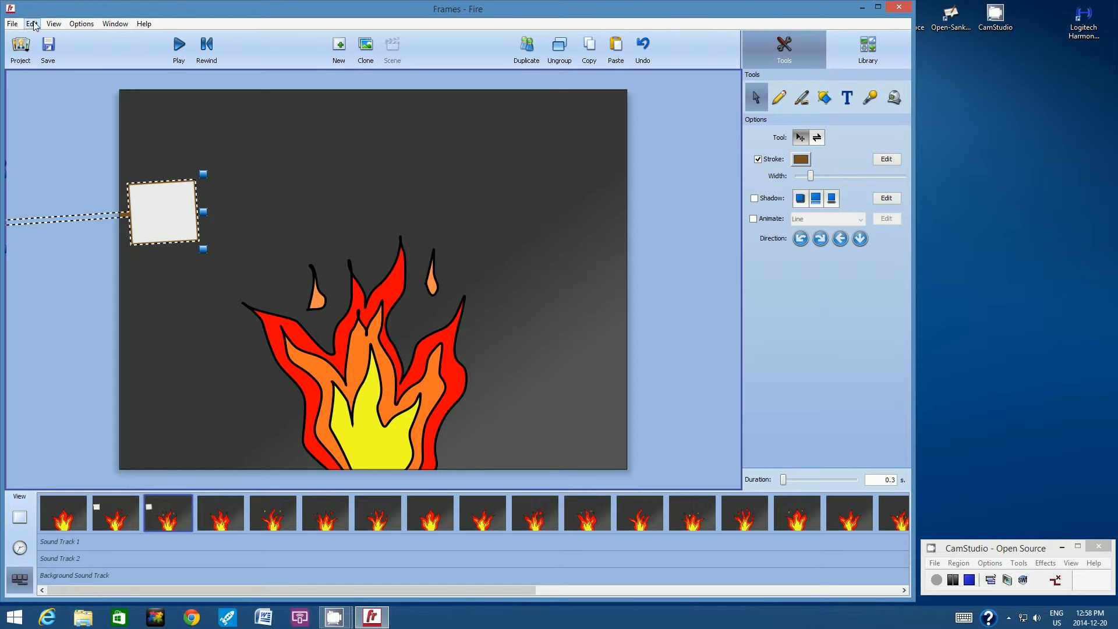
{"action": "left_click", "coordinate": [54, 23]}
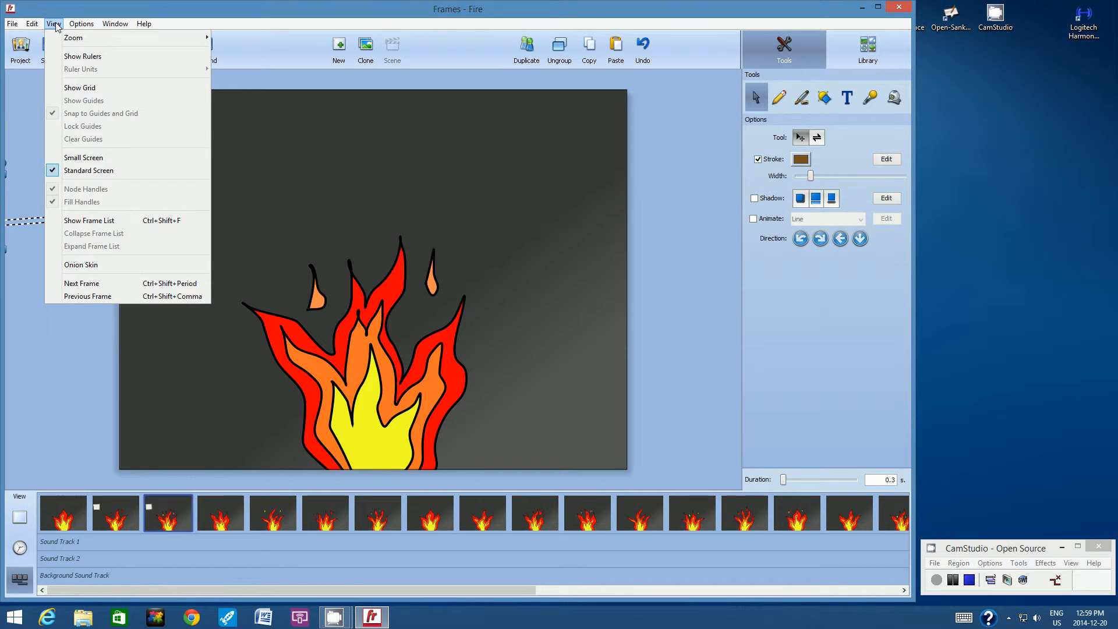
{"action": "left_click", "coordinate": [74, 266]}
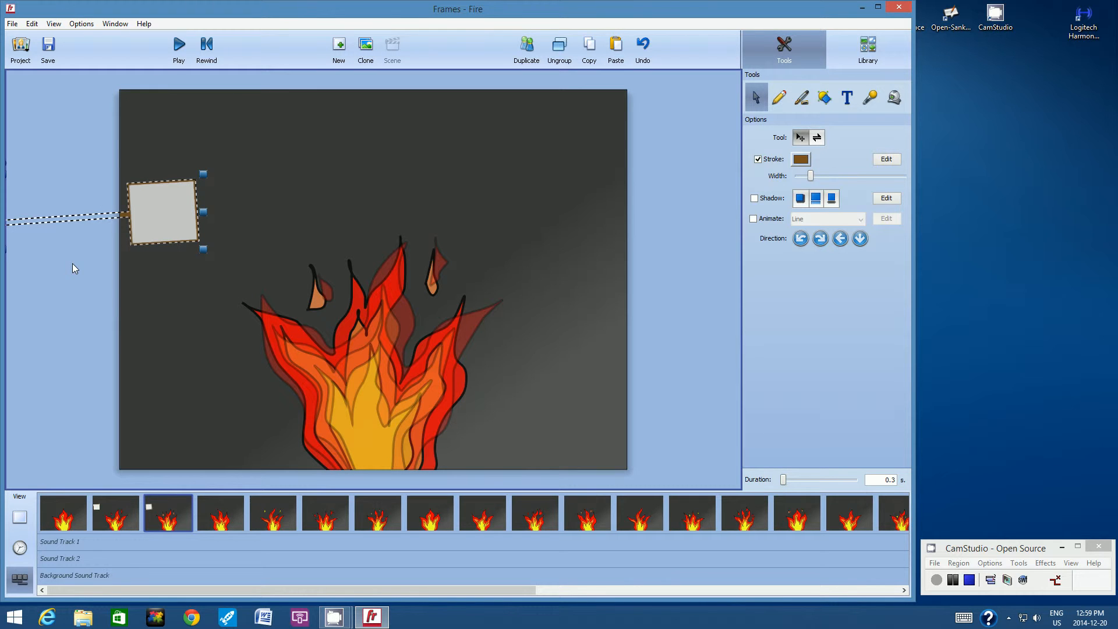
Step: Shift the pasted group slightly to the right and copy it
{"action": "left_click_drag", "start_coordinate": [145, 224], "coordinate": [165, 223]}
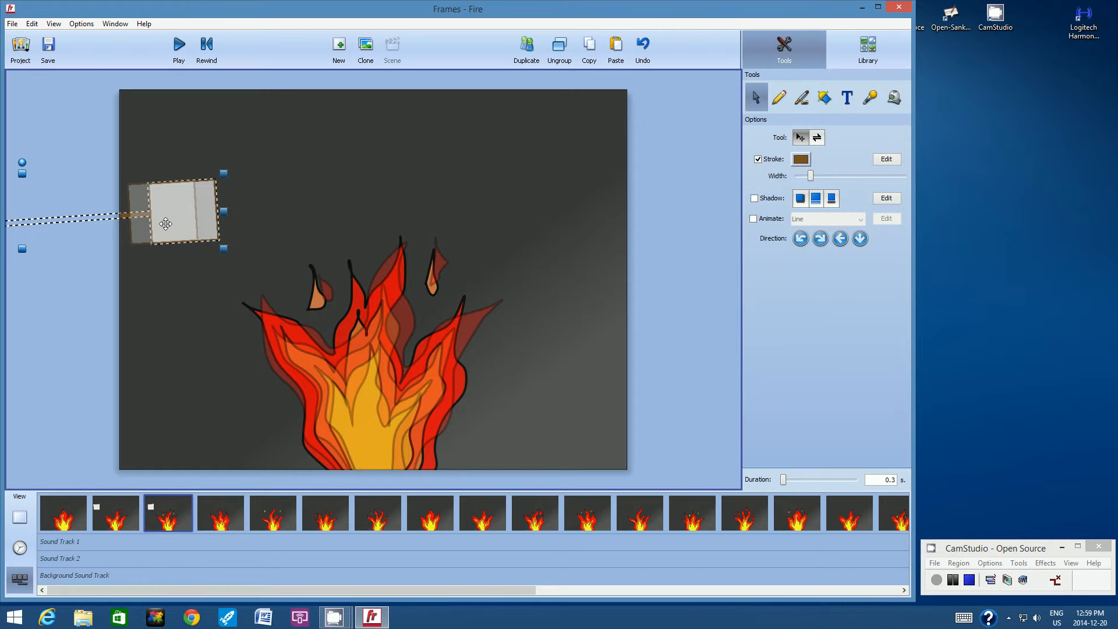
{"action": "left_click", "coordinate": [589, 56]}
Step: Paste the stick-and-marshmallow group into the fourth frame, shift it slightly right, and copy it
{"action": "left_click", "coordinate": [217, 512]}
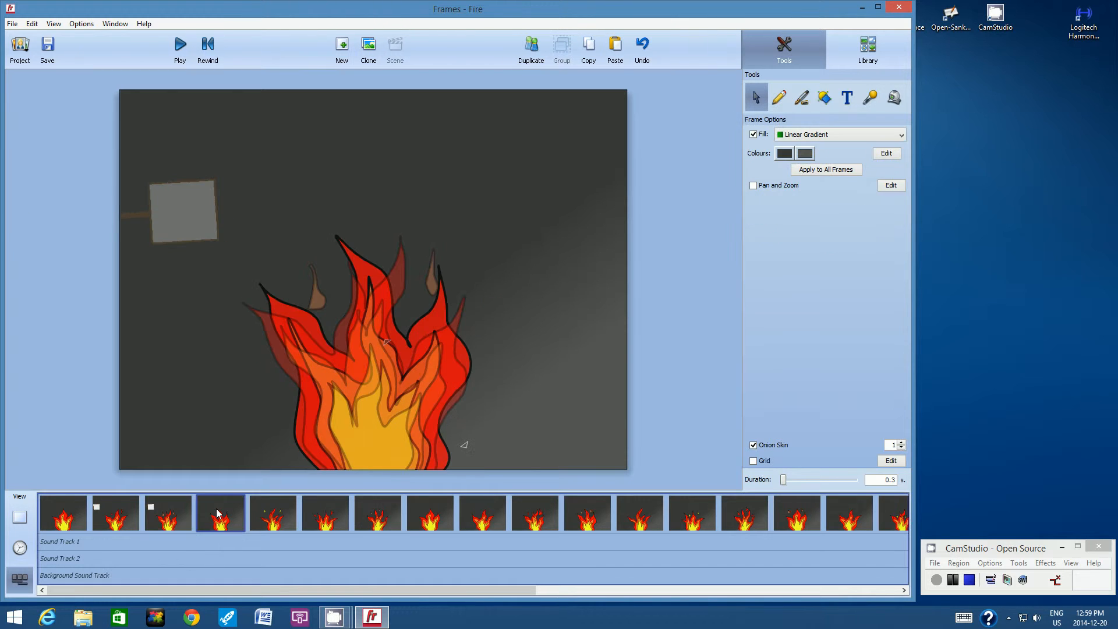
{"action": "left_click", "coordinate": [613, 52]}
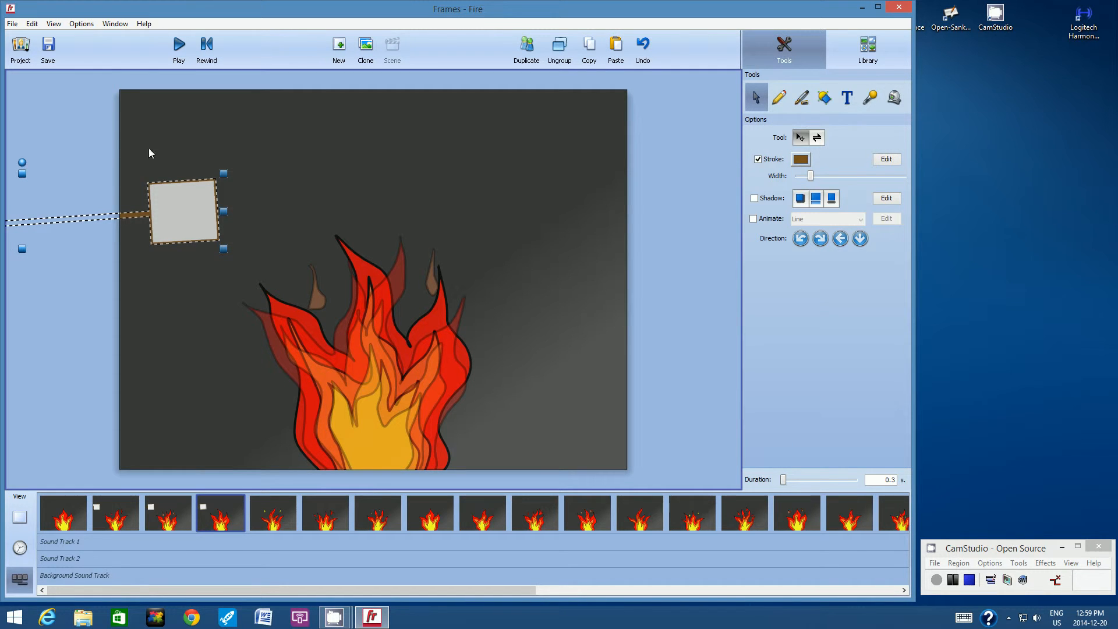
{"action": "left_click_drag", "start_coordinate": [176, 205], "coordinate": [198, 204]}
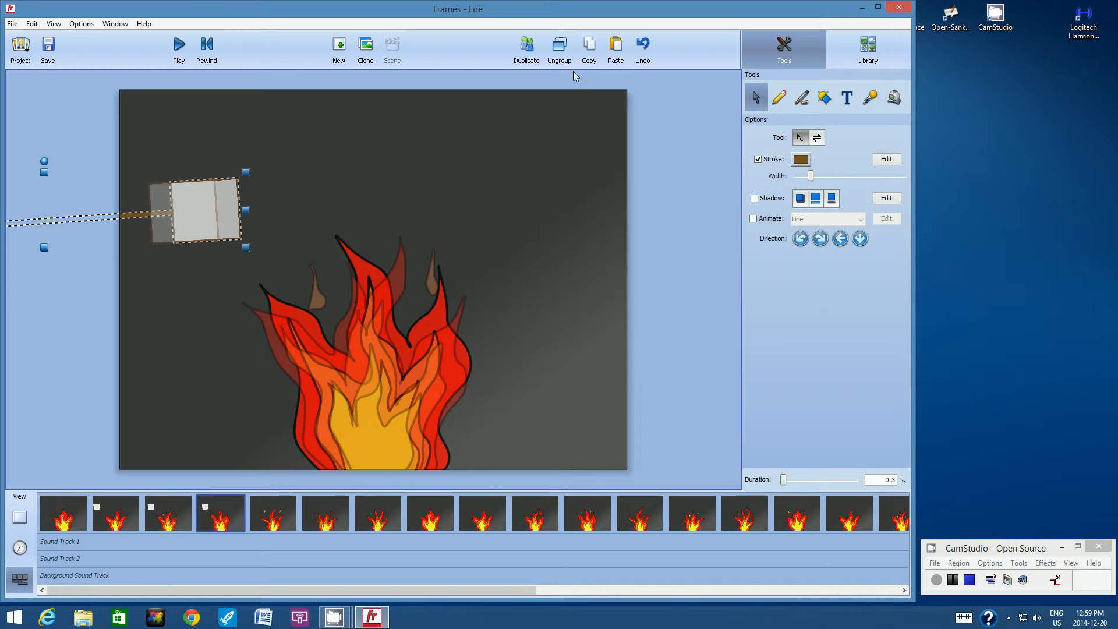
{"action": "left_click", "coordinate": [591, 54]}
Step: Paste the group into the fifth frame, nudge it slightly right, and copy it
{"action": "left_click", "coordinate": [269, 514]}
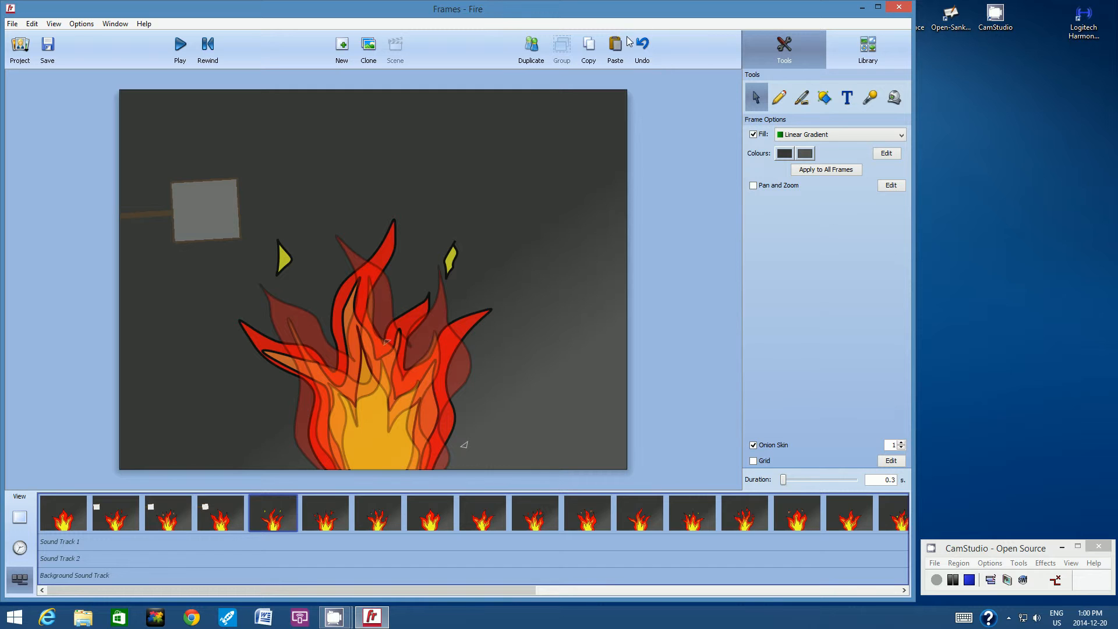
{"action": "left_click", "coordinate": [613, 51]}
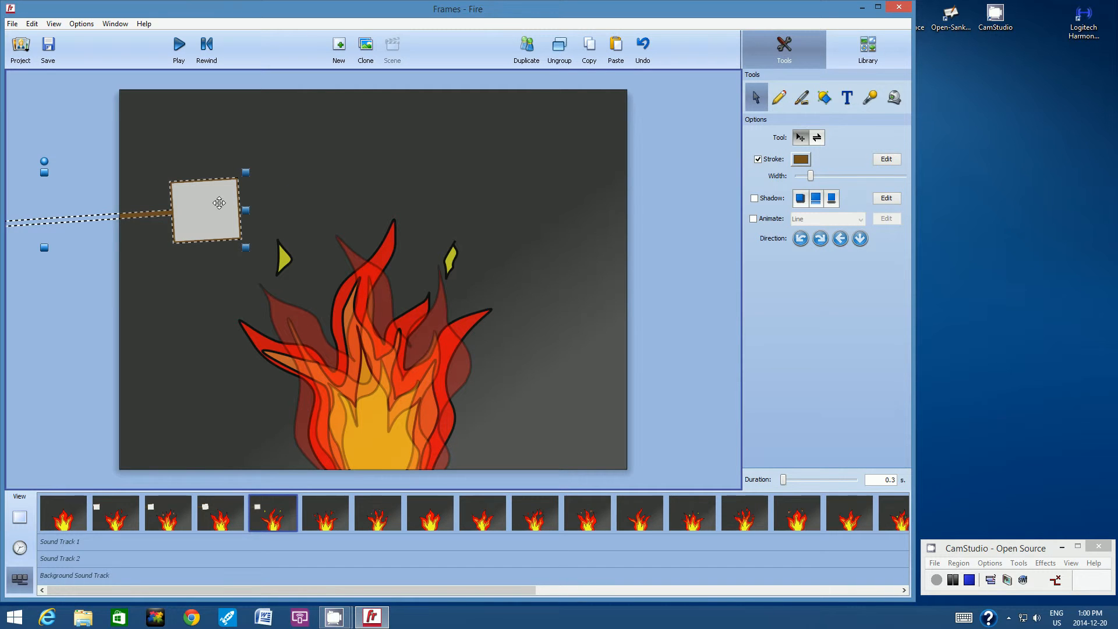
{"action": "left_click_drag", "start_coordinate": [212, 205], "coordinate": [233, 205]}
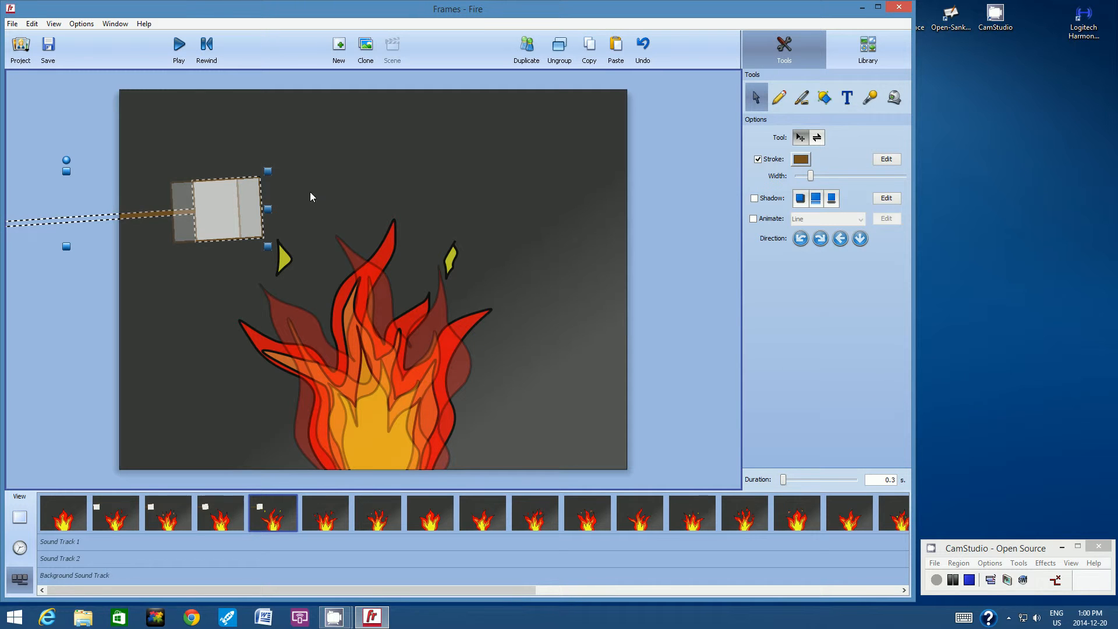
{"action": "left_click", "coordinate": [596, 49]}
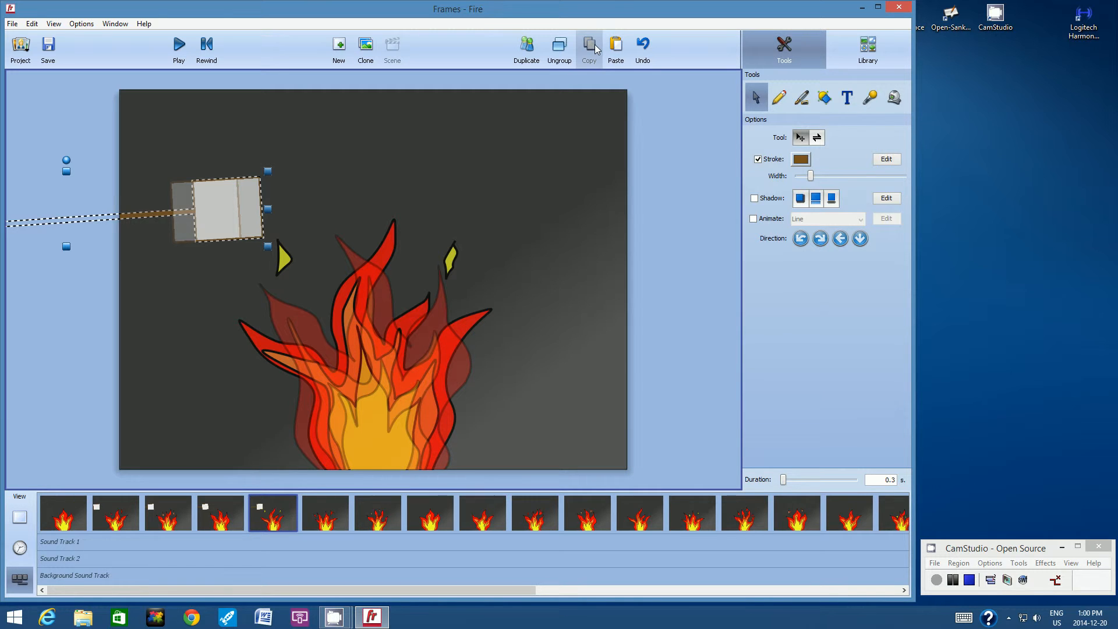
Step: Paste the group into the sixth frame, move it a little further right, and copy it
{"action": "left_click", "coordinate": [320, 515]}
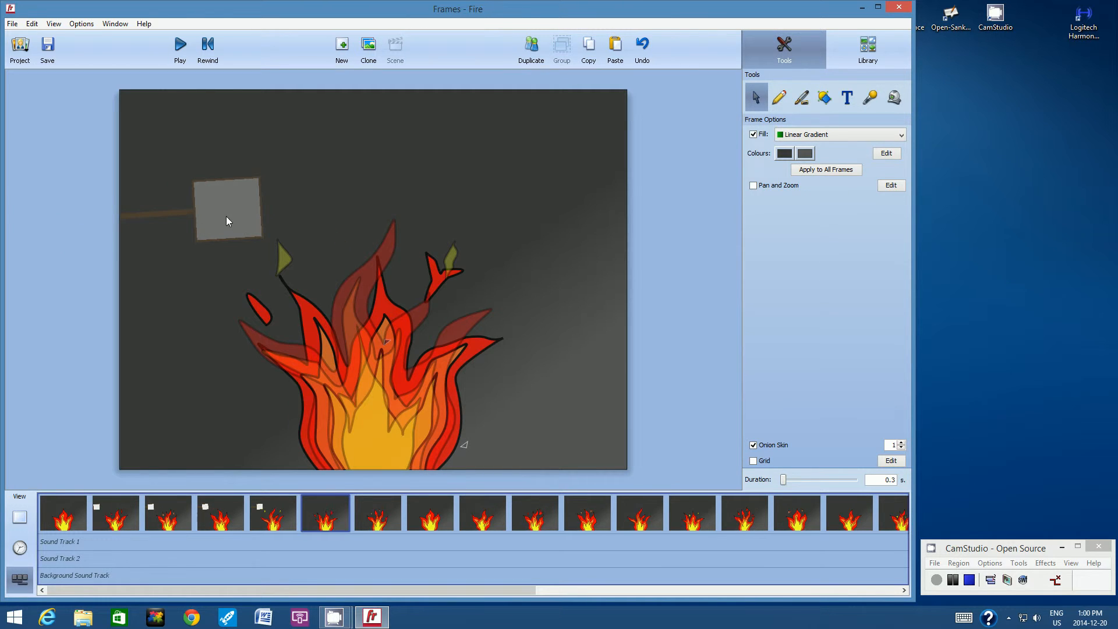
{"action": "left_click", "coordinate": [616, 46]}
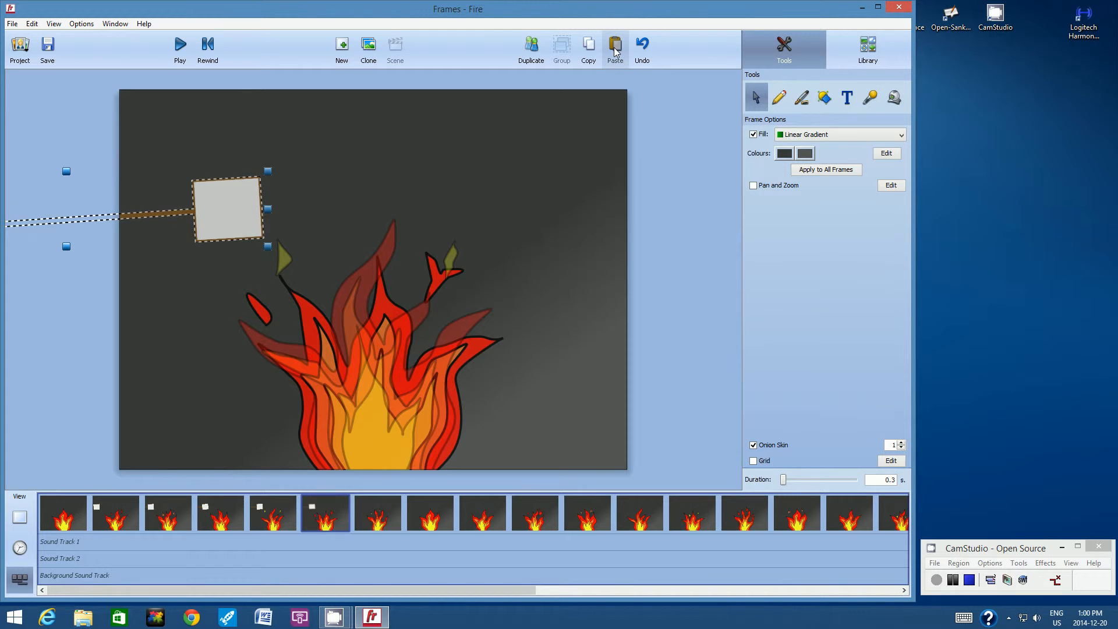
{"action": "left_click_drag", "start_coordinate": [241, 209], "coordinate": [256, 208]}
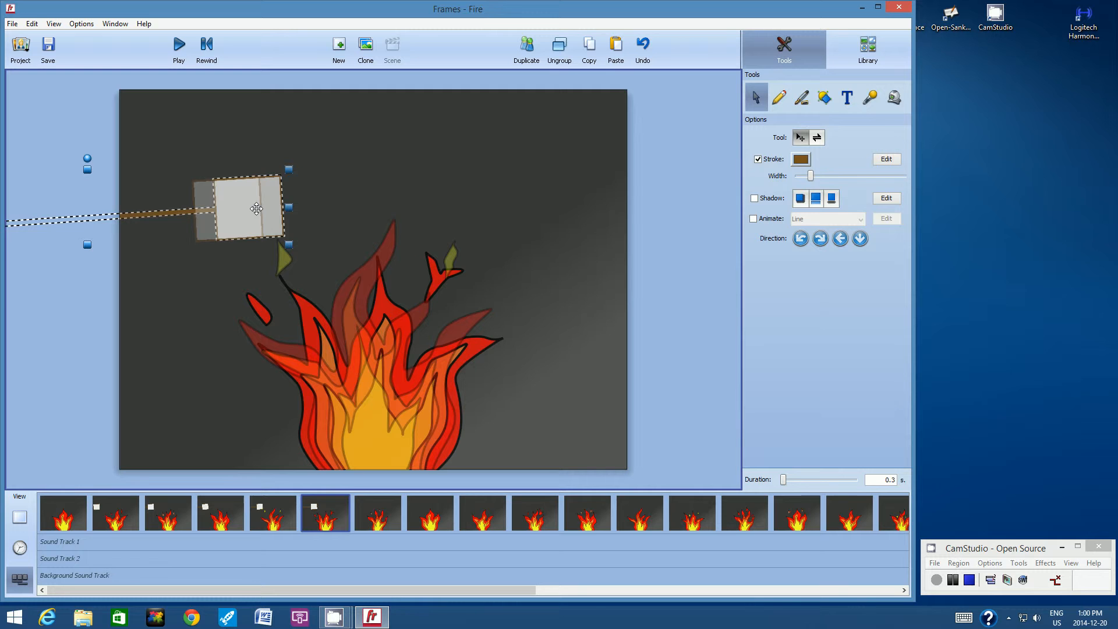
{"action": "left_click", "coordinate": [590, 50]}
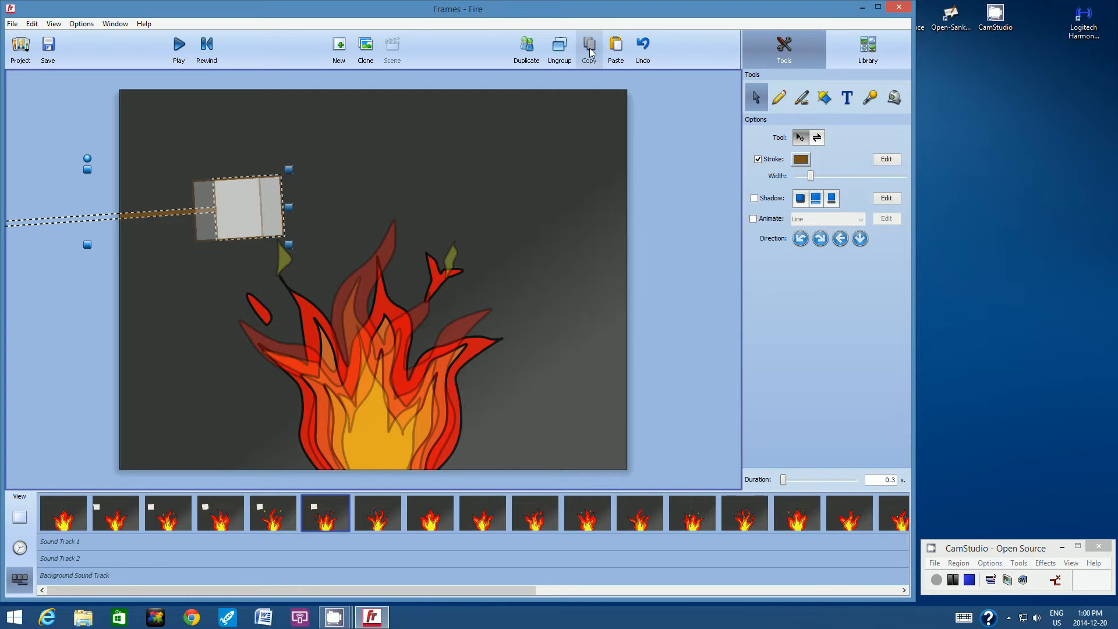
Step: Paste the group into the seventh frame, shift it slightly right, and copy it
{"action": "left_click", "coordinate": [375, 509]}
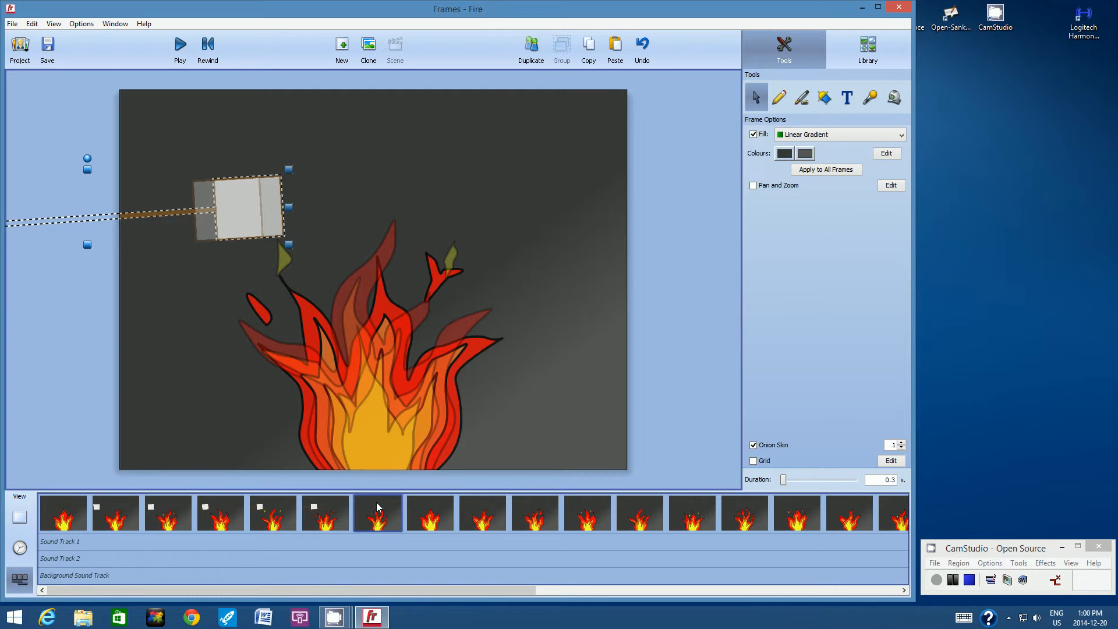
{"action": "left_click", "coordinate": [615, 50]}
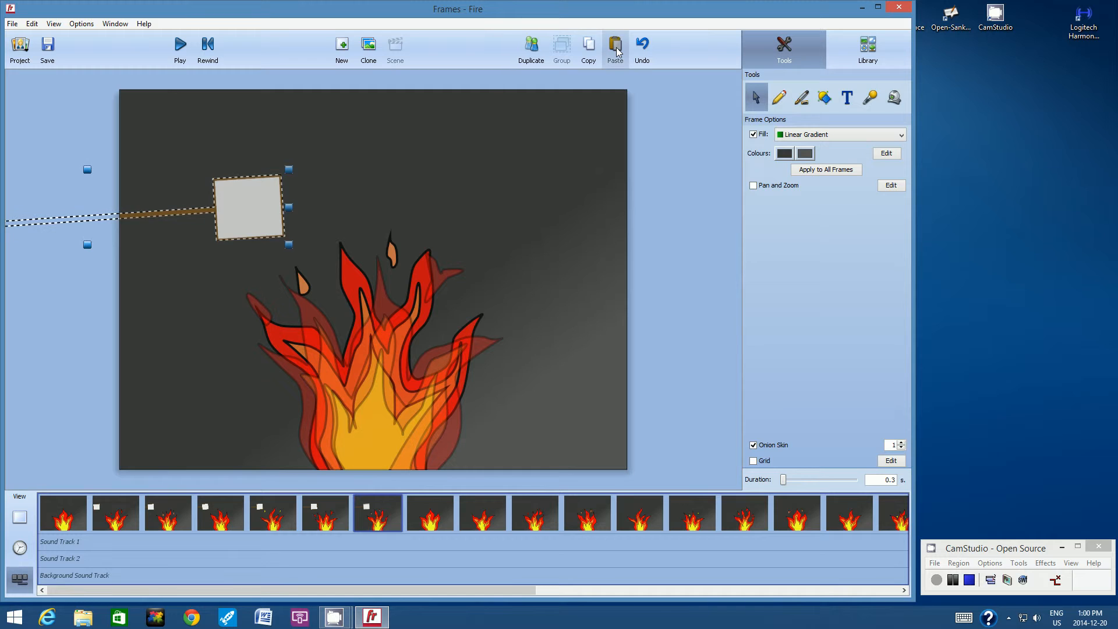
{"action": "left_click_drag", "start_coordinate": [260, 214], "coordinate": [279, 213]}
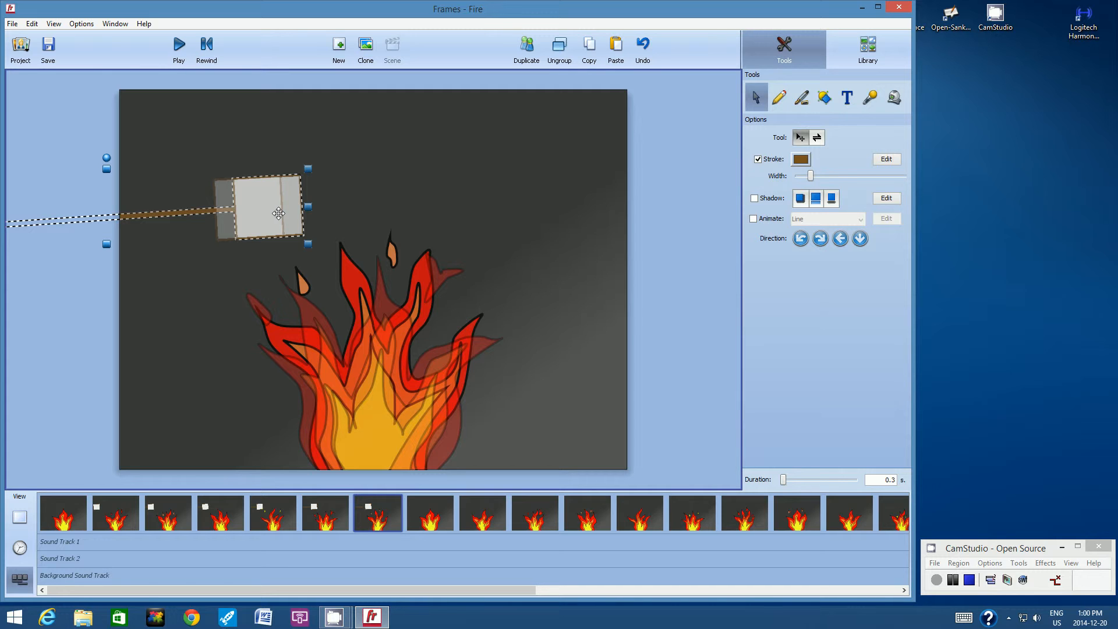
{"action": "left_click", "coordinate": [588, 50]}
Step: Paste the group into the eighth frame, nudge it slightly right, and copy it
{"action": "left_click", "coordinate": [430, 505]}
{"action": "left_click", "coordinate": [613, 49]}
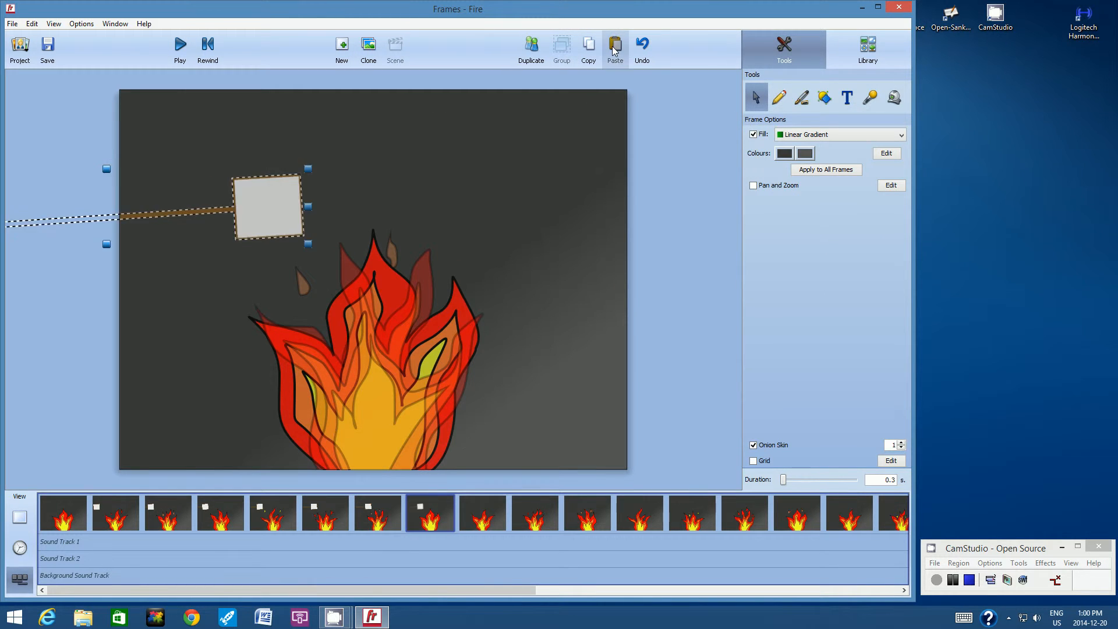
{"action": "left_click", "coordinate": [235, 221]}
{"action": "left_click_drag", "start_coordinate": [262, 206], "coordinate": [281, 206]}
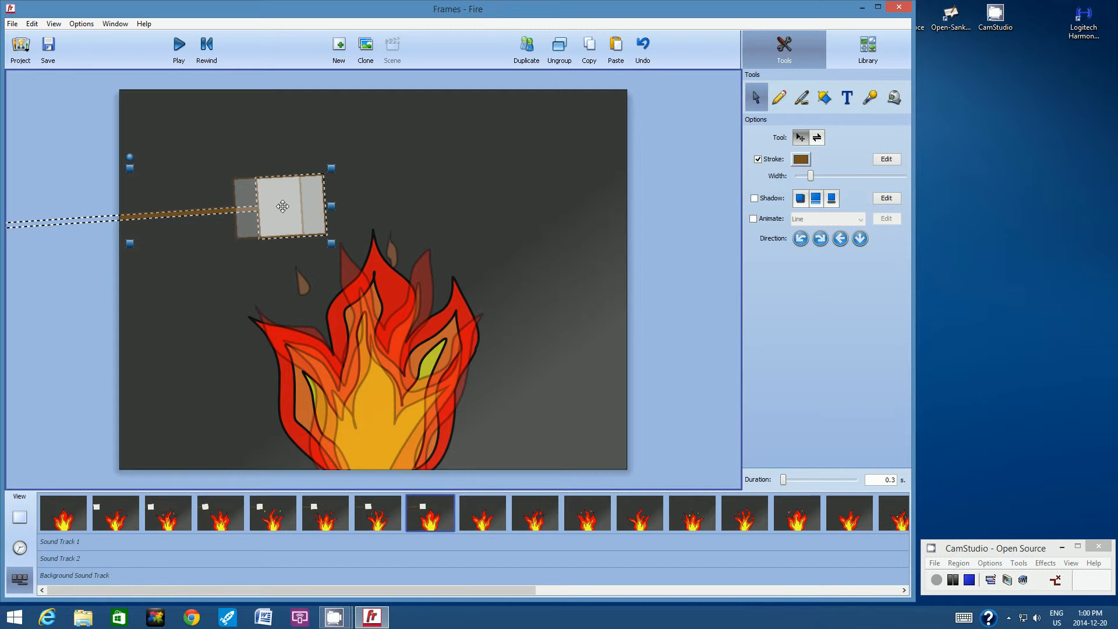
{"action": "left_click", "coordinate": [590, 51]}
Step: Paste the group into the ninth frame, move it further right, and copy it
{"action": "left_click", "coordinate": [466, 515]}
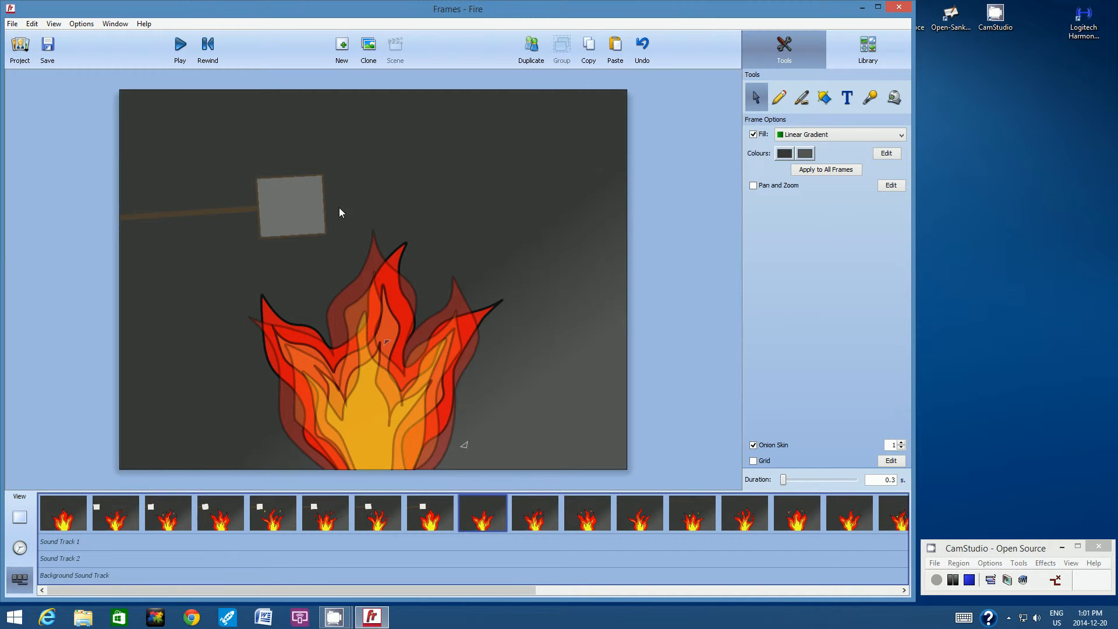
{"action": "left_click", "coordinate": [614, 49]}
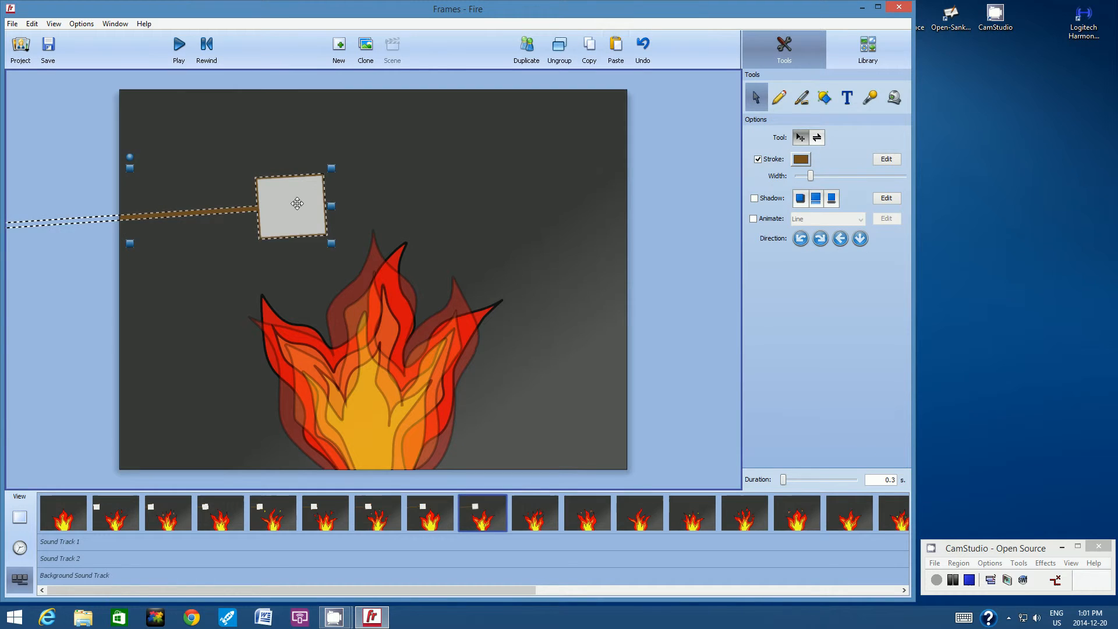
{"action": "left_click_drag", "start_coordinate": [296, 201], "coordinate": [327, 200]}
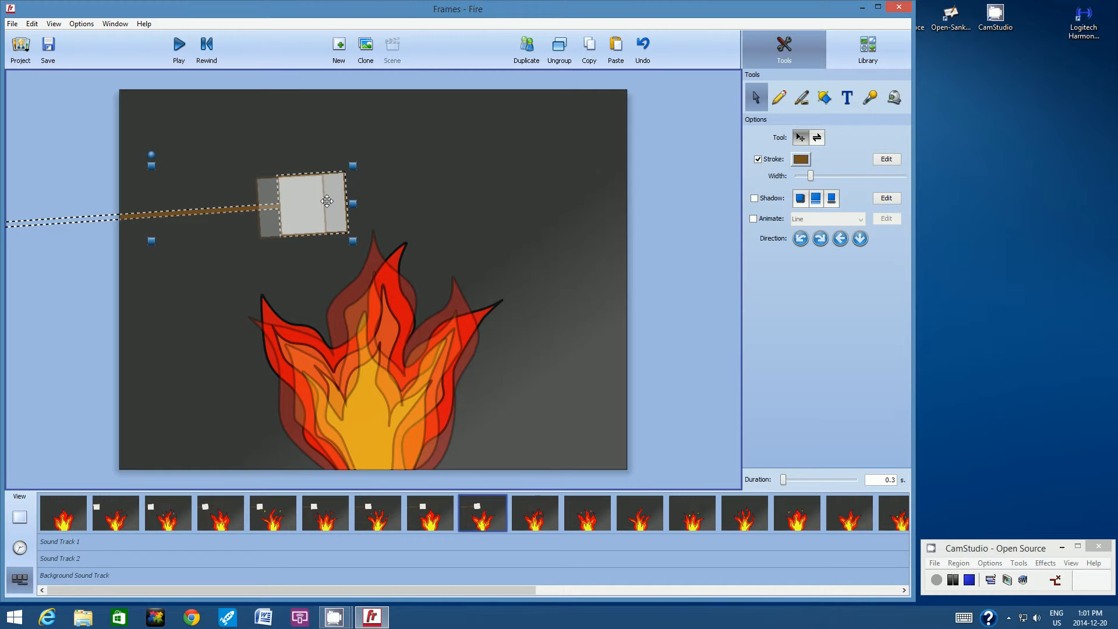
{"action": "left_click", "coordinate": [591, 48]}
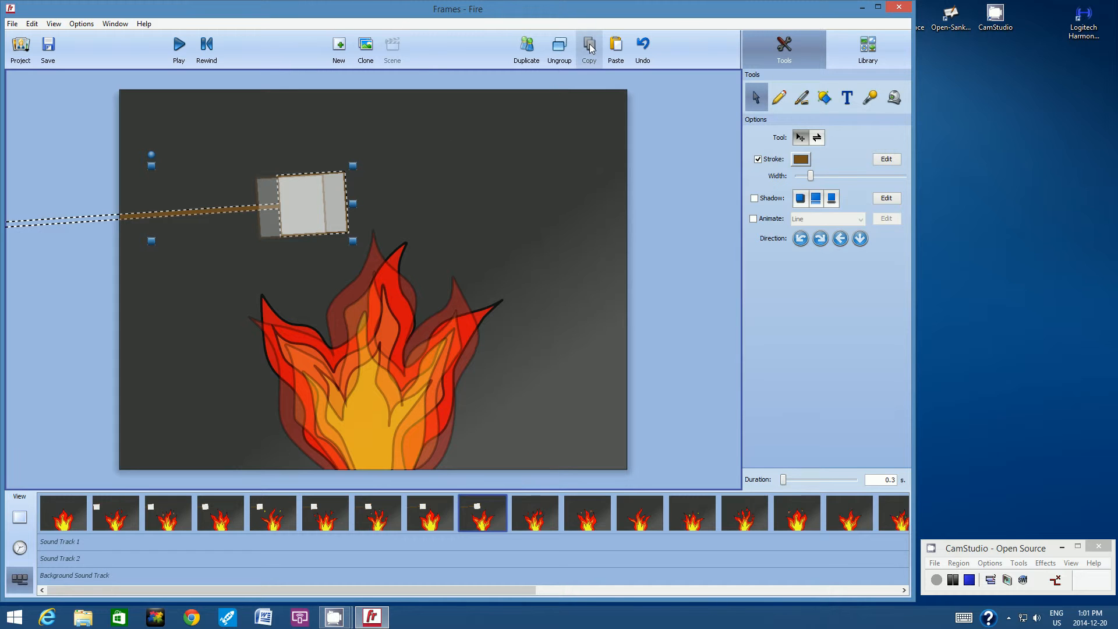
Step: Paste the group into the tenth frame, shift it slightly right, and copy it
{"action": "left_click", "coordinate": [531, 513]}
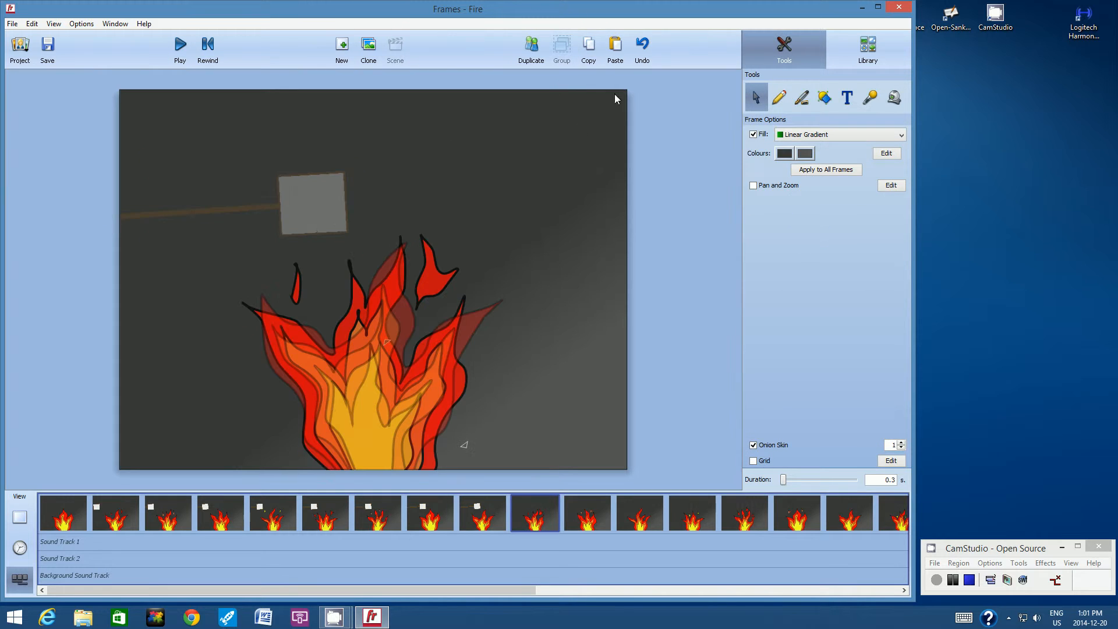
{"action": "left_click", "coordinate": [616, 50]}
{"action": "left_click_drag", "start_coordinate": [313, 205], "coordinate": [336, 206]}
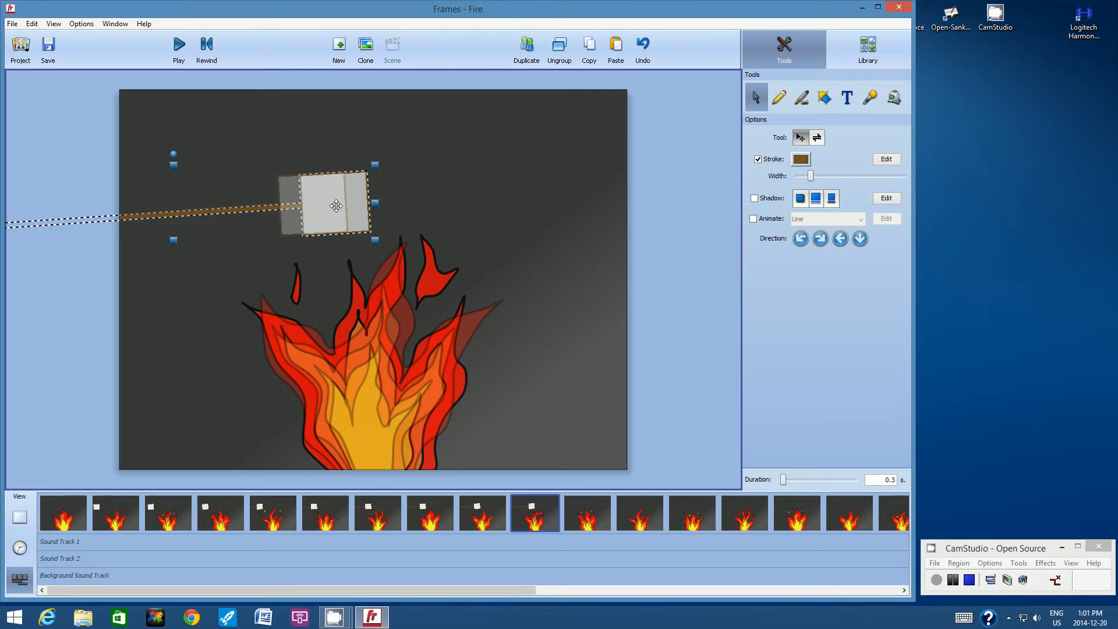
{"action": "left_click", "coordinate": [594, 54]}
Step: Paste the group into the eleventh frame, nudge it right over the fire, and deselect it
{"action": "left_click", "coordinate": [584, 519]}
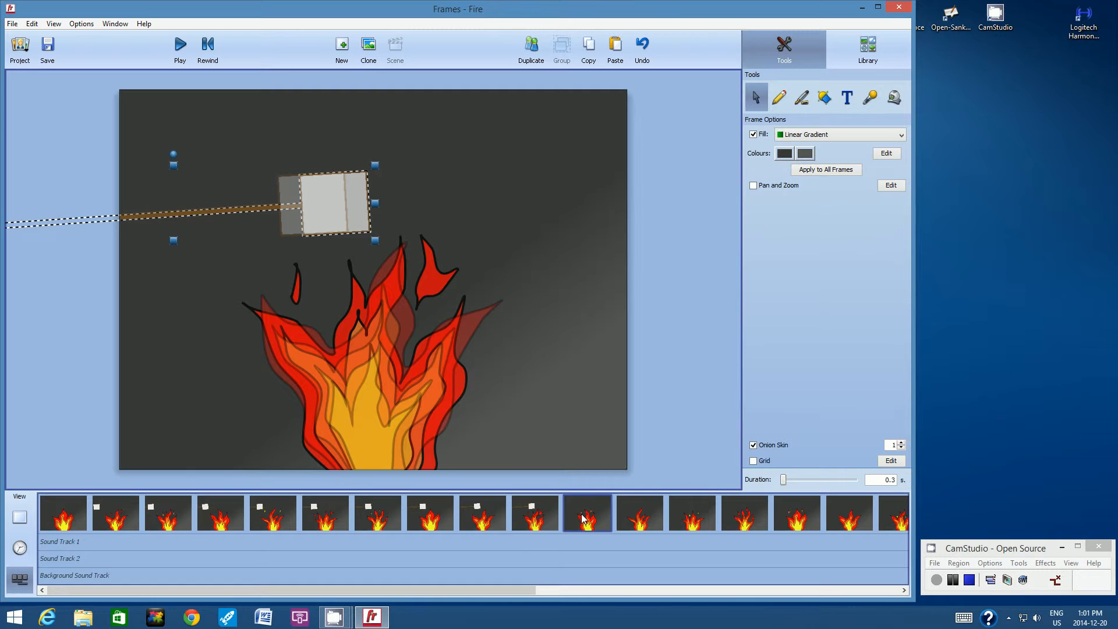
{"action": "left_click", "coordinate": [615, 51]}
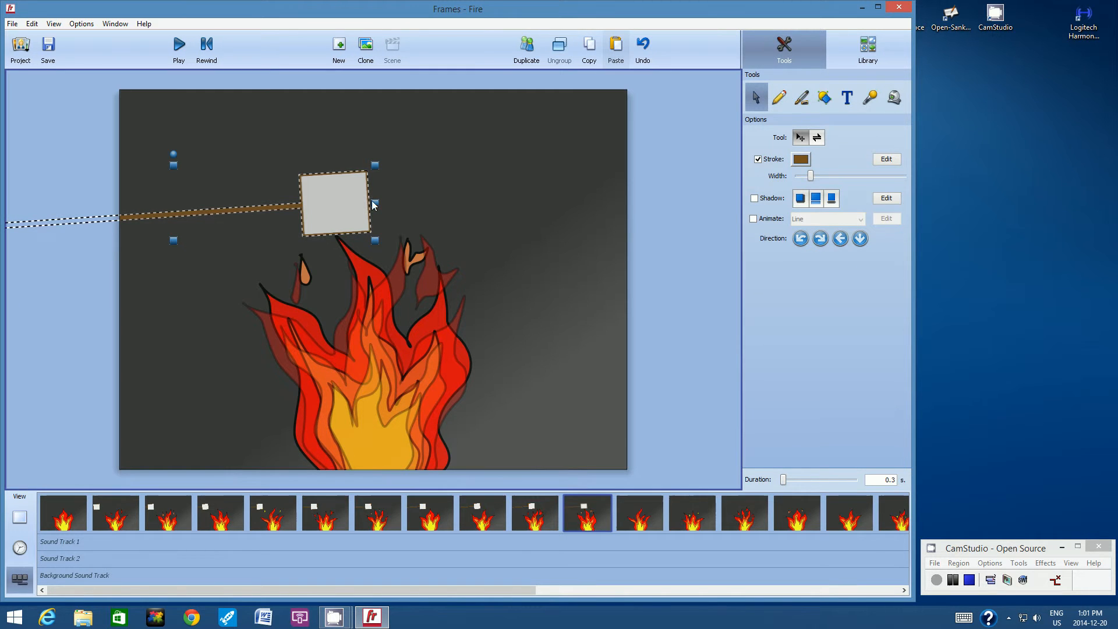
{"action": "left_click_drag", "start_coordinate": [343, 201], "coordinate": [364, 201]}
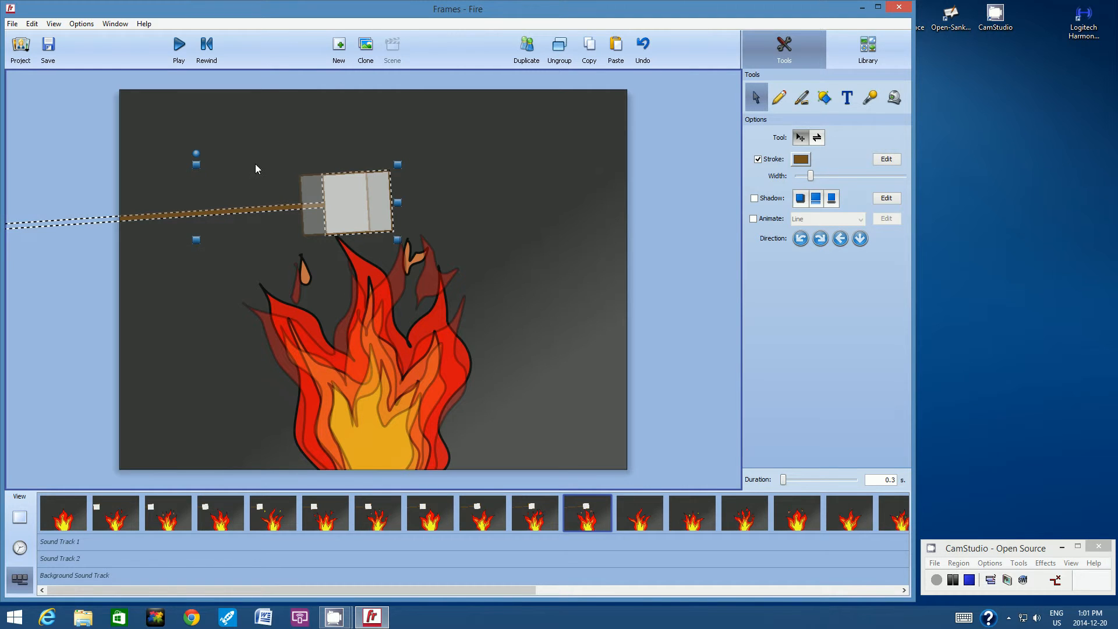
{"action": "left_click", "coordinate": [255, 129]}
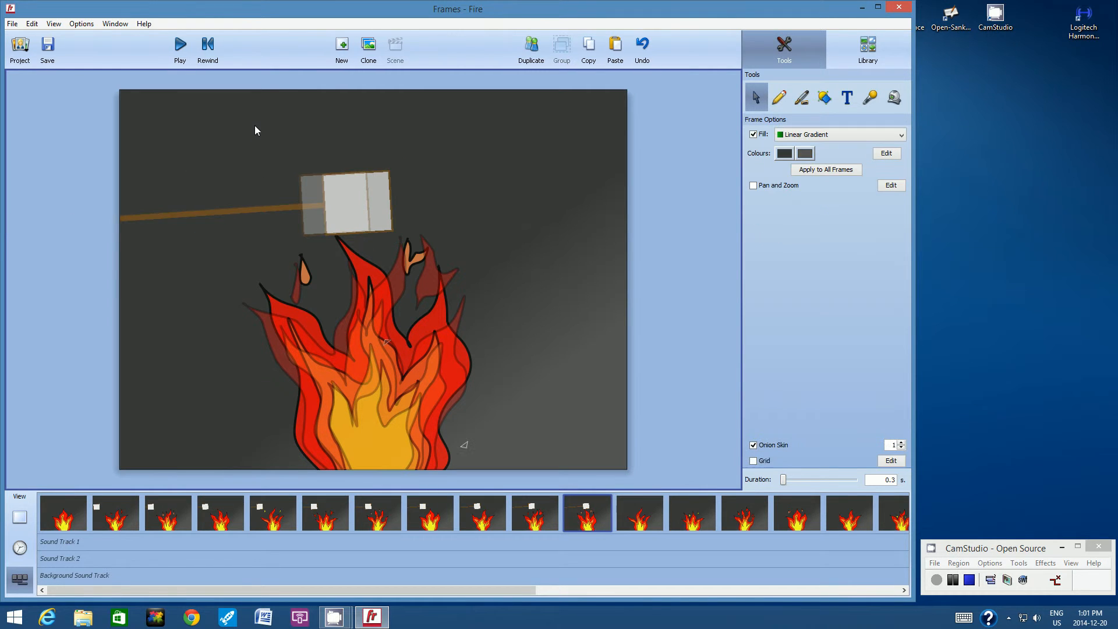
Step: Turn off Onion Skin and save the project
{"action": "left_click", "coordinate": [53, 24]}
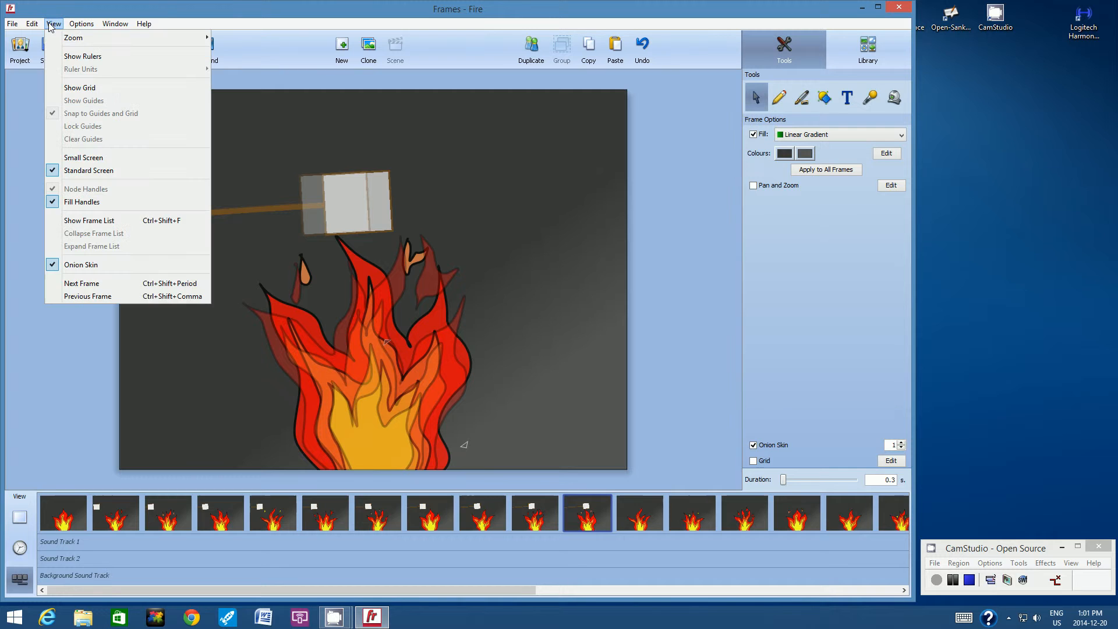
{"action": "left_click", "coordinate": [67, 266]}
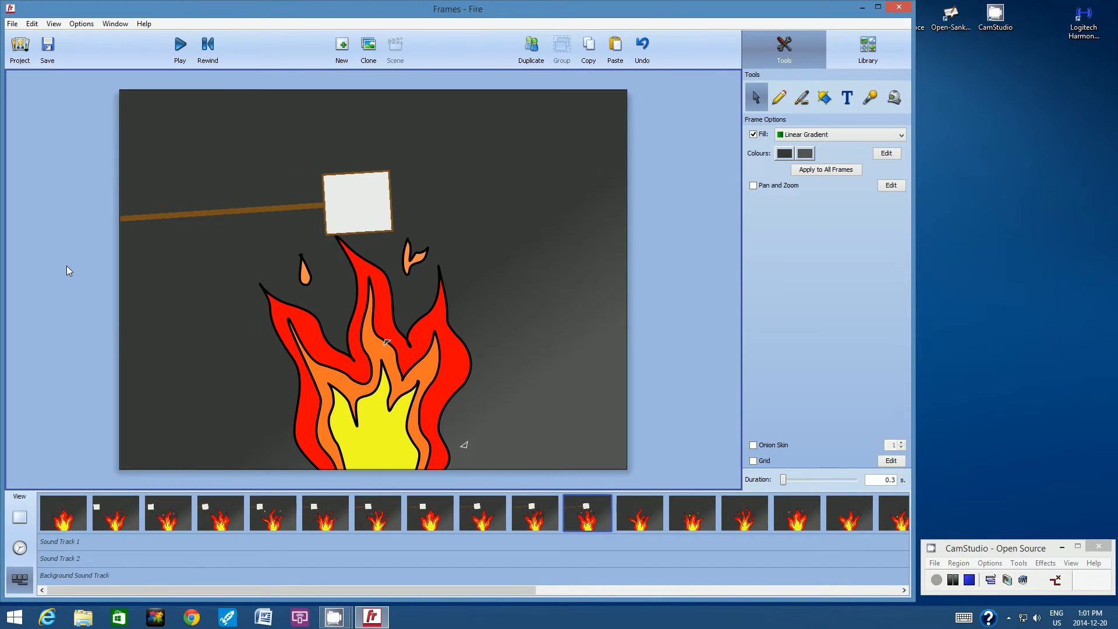
{"action": "left_click", "coordinate": [14, 26]}
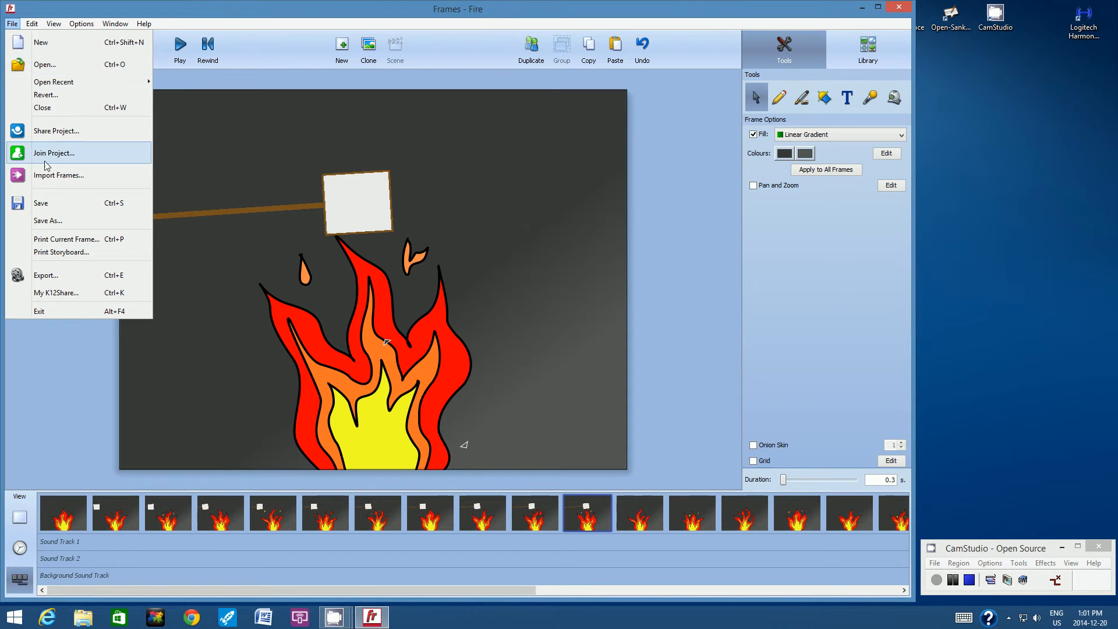
{"action": "left_click", "coordinate": [41, 204]}
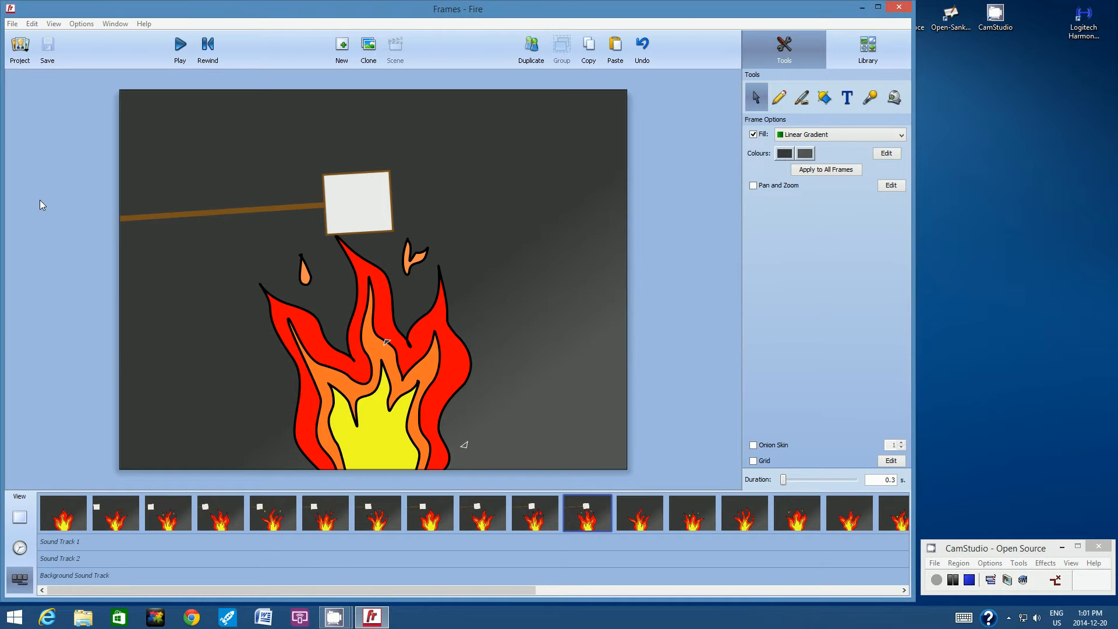
Step: Select the first frame and play the animation
{"action": "left_click", "coordinate": [55, 511]}
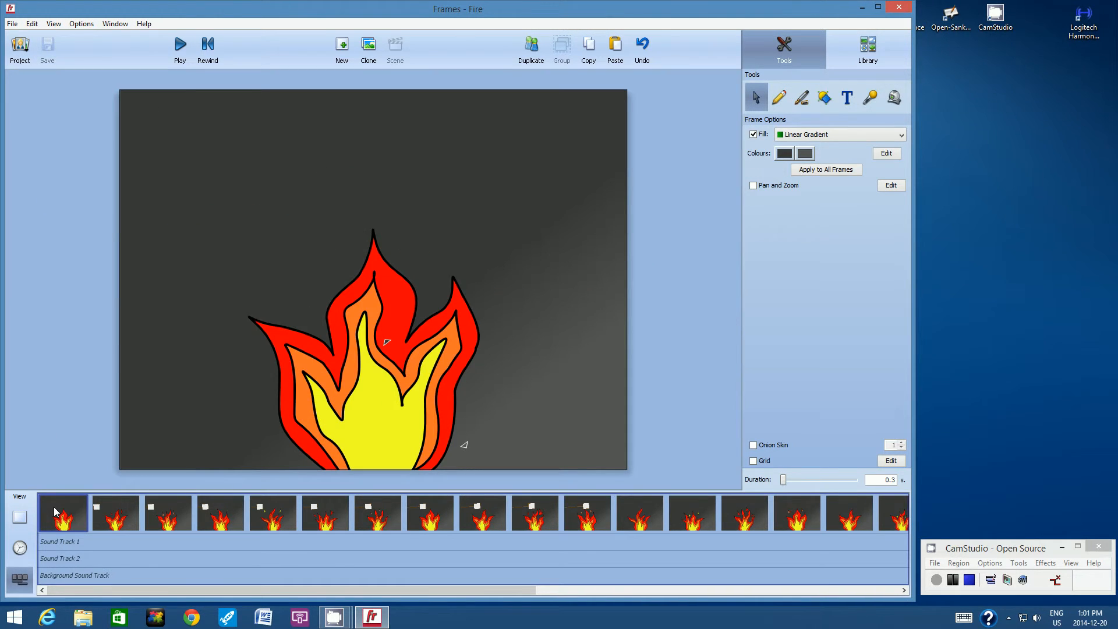
{"action": "left_click", "coordinate": [181, 46]}
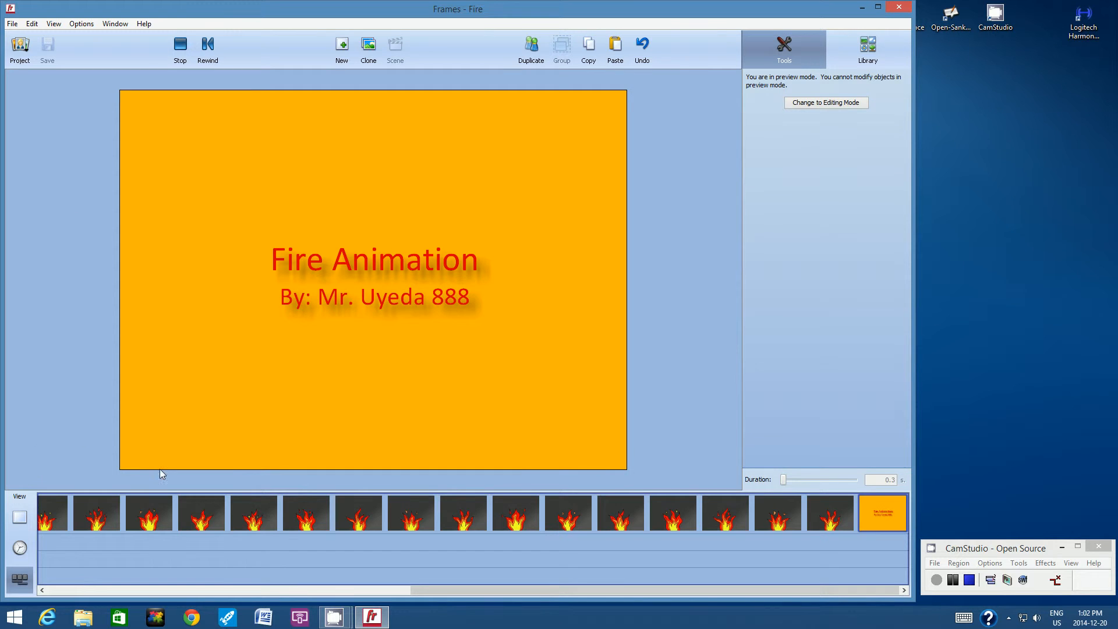
{"action": "left_click_drag", "start_coordinate": [441, 593], "coordinate": [247, 609]}
{"action": "key", "text": "super+c"}
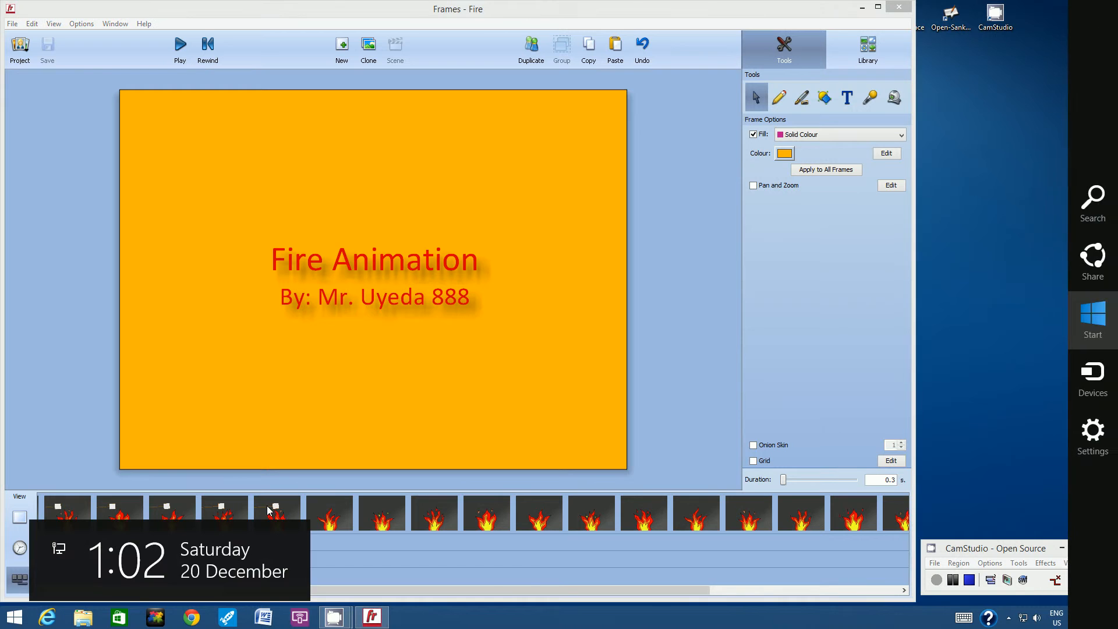
{"action": "left_click", "coordinate": [148, 480]}
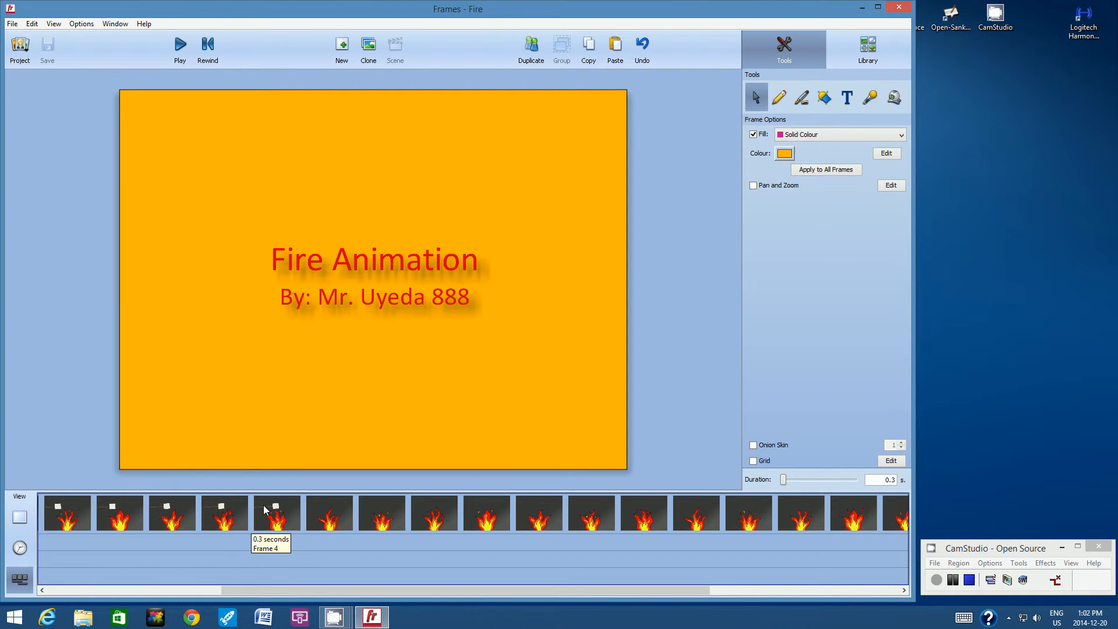
{"action": "left_click", "coordinate": [263, 505]}
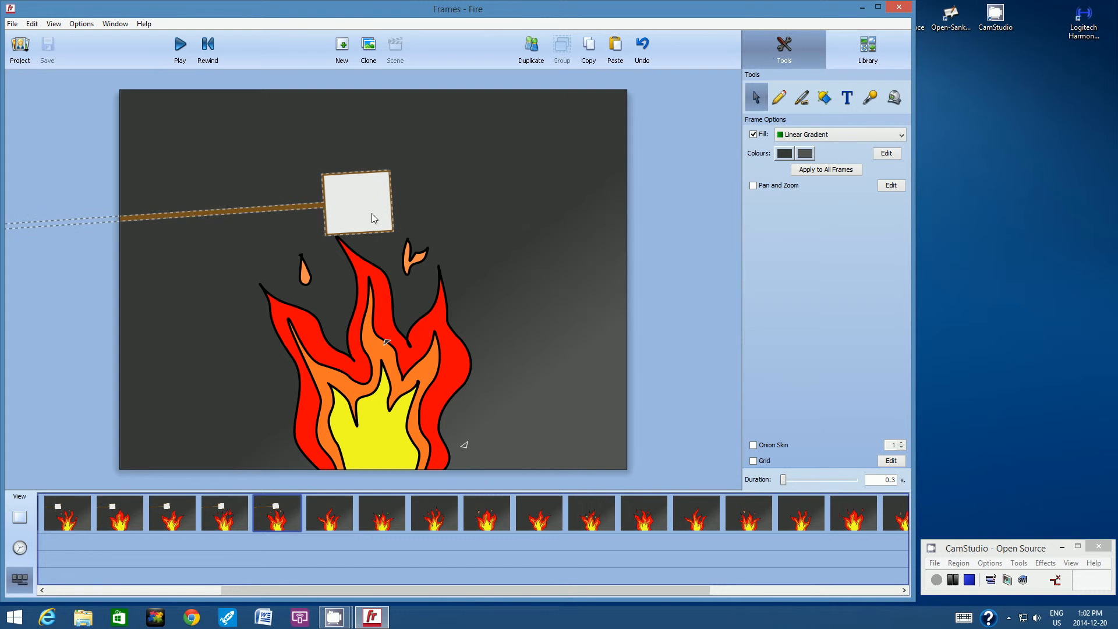
Step: Copy the marshmallow-on-a-stick group from the fifth frame and paste it into the sixth frame
{"action": "left_click", "coordinate": [365, 199]}
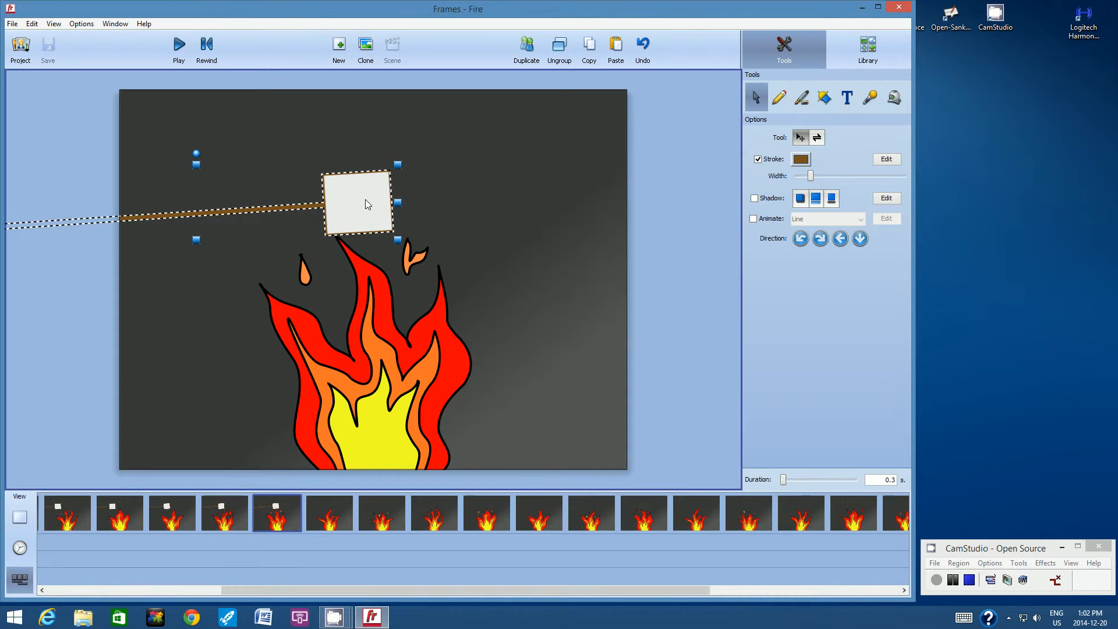
{"action": "left_click", "coordinate": [591, 47]}
{"action": "left_click", "coordinate": [334, 512]}
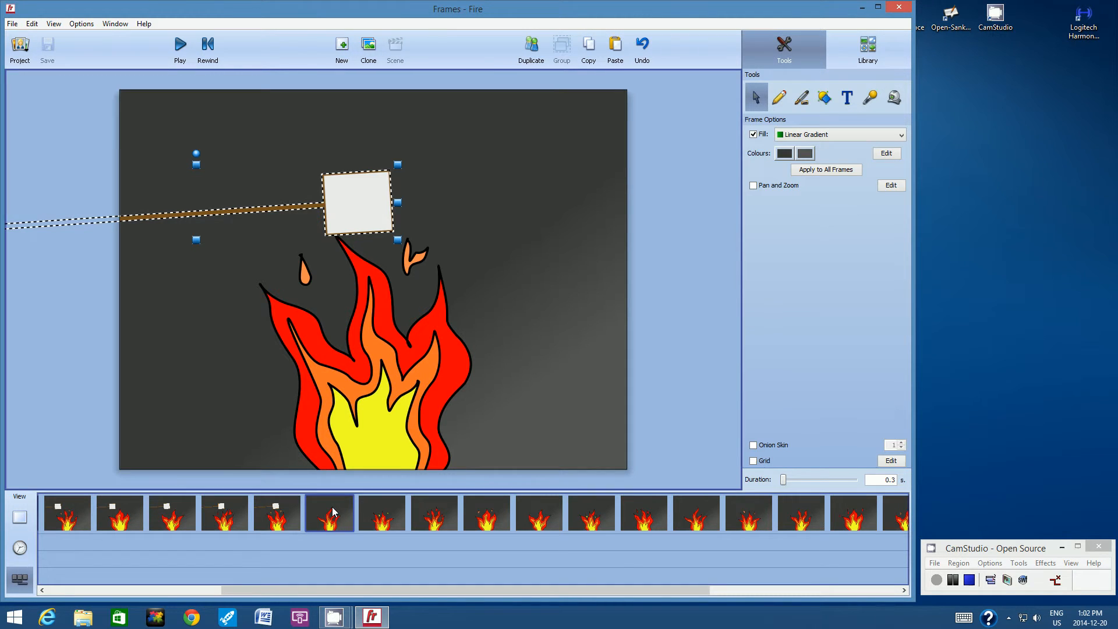
{"action": "left_click", "coordinate": [616, 49]}
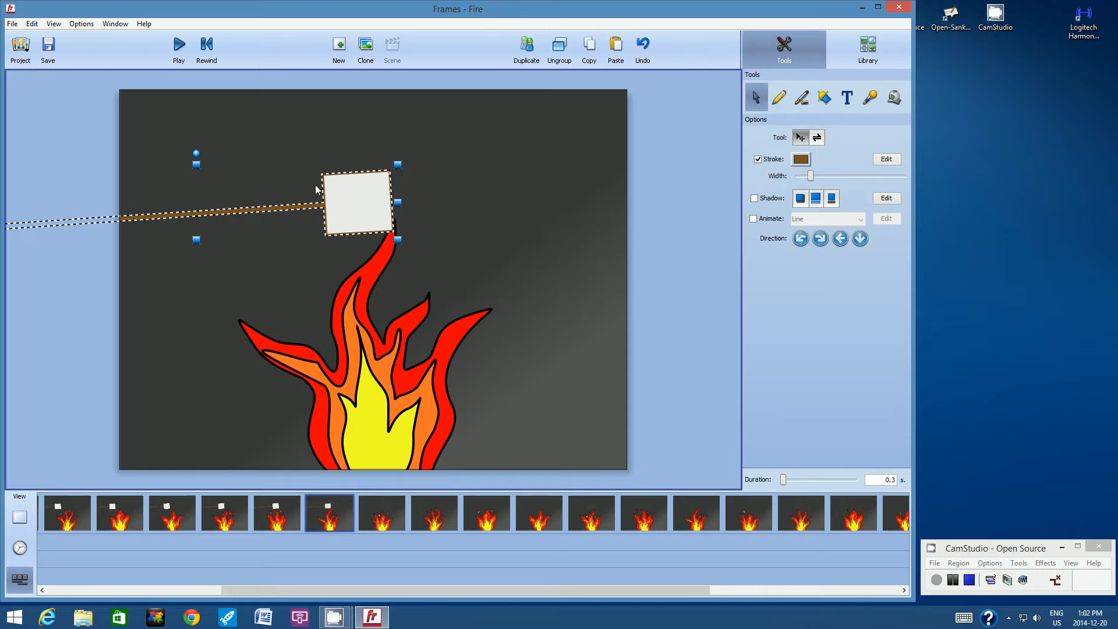
Step: Ungroup the pasted objects and give the marshmallow a linear gradient fill with a grey second colour
{"action": "left_click", "coordinate": [560, 53]}
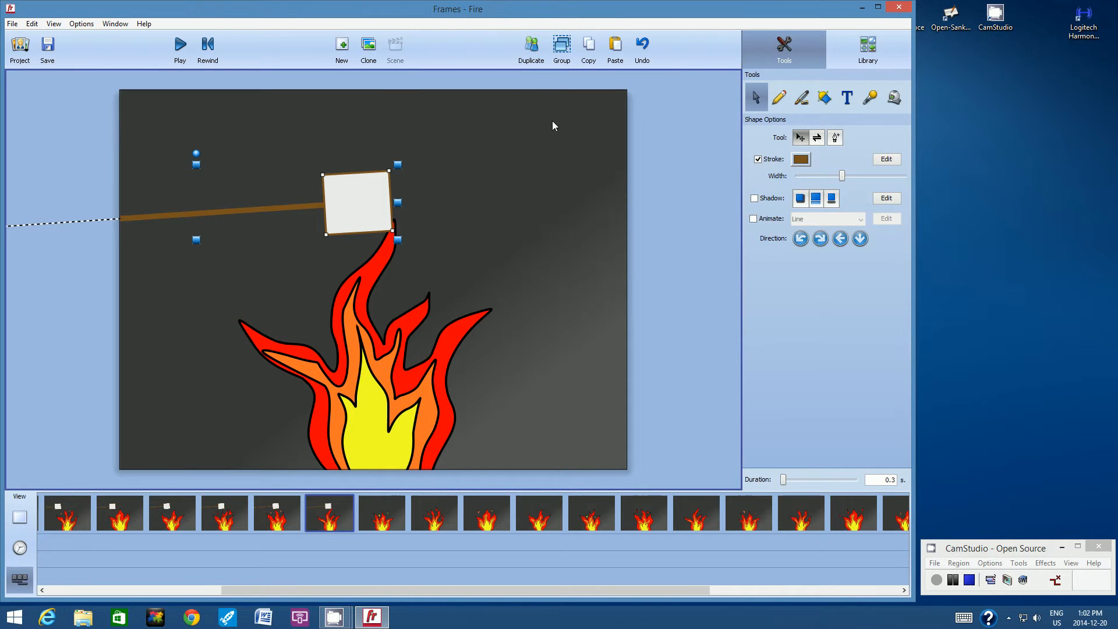
{"action": "left_click", "coordinate": [583, 141]}
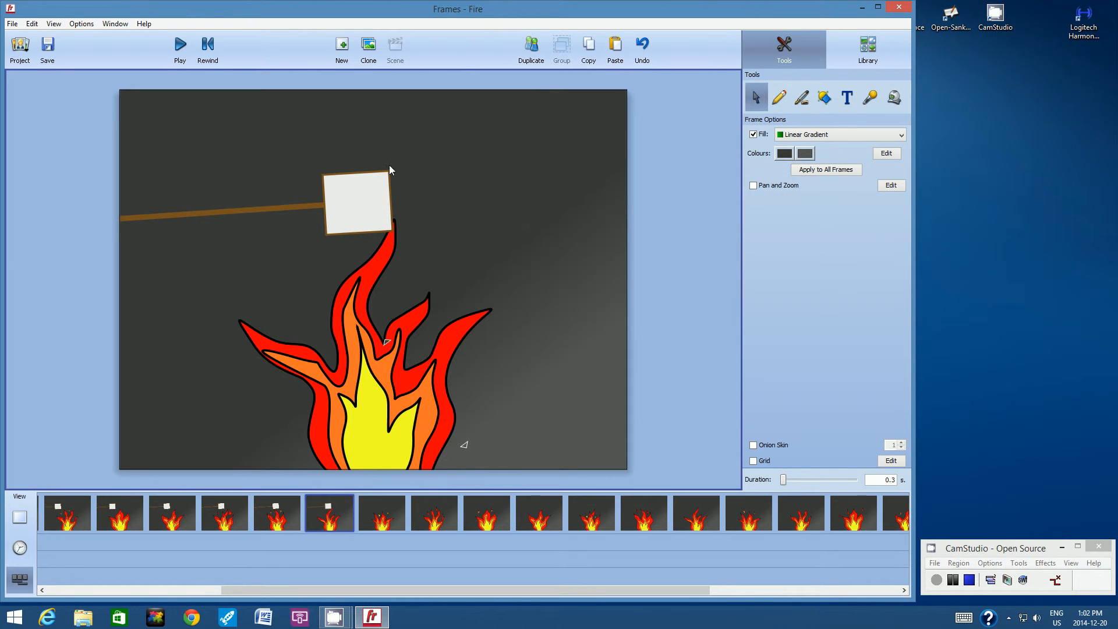
{"action": "left_click", "coordinate": [375, 176]}
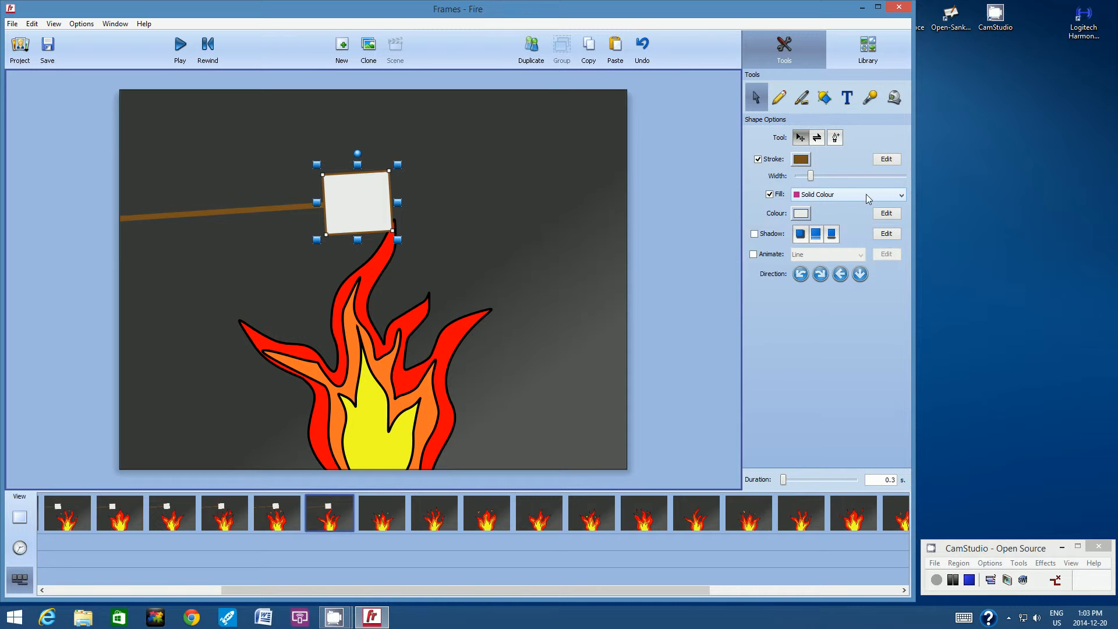
{"action": "left_click", "coordinate": [900, 194]}
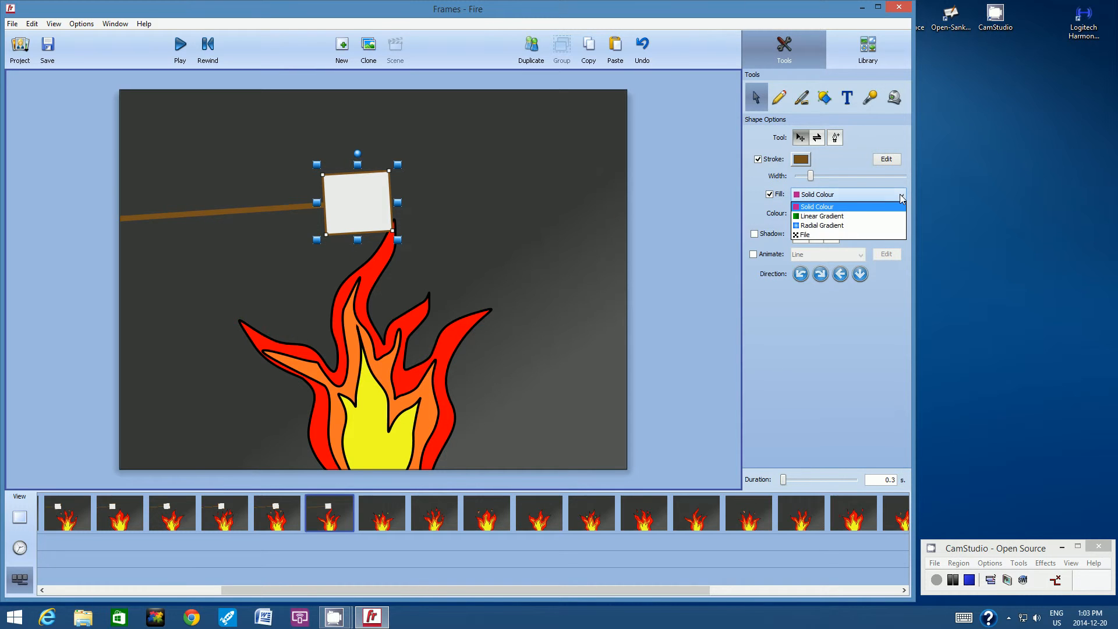
{"action": "left_click", "coordinate": [843, 217]}
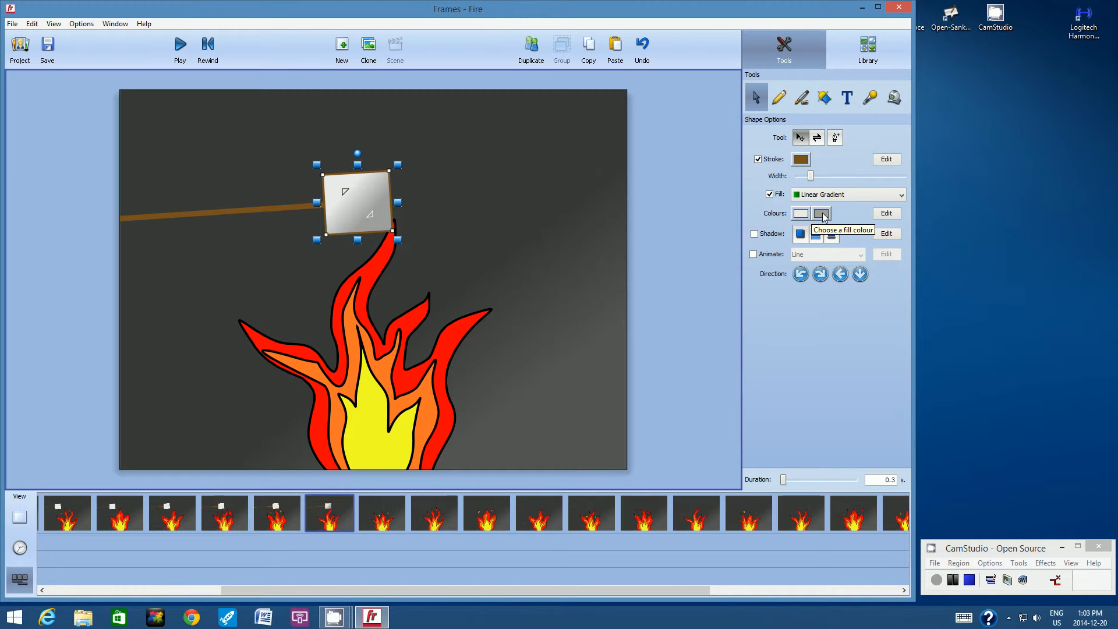
{"action": "left_click", "coordinate": [821, 214]}
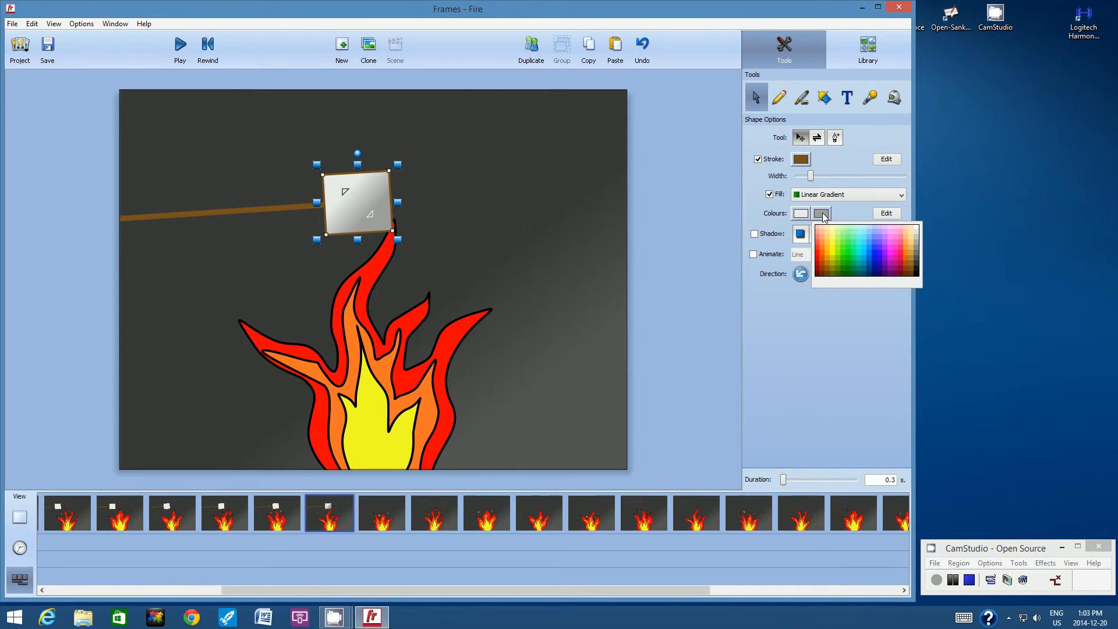
{"action": "left_click", "coordinate": [919, 247]}
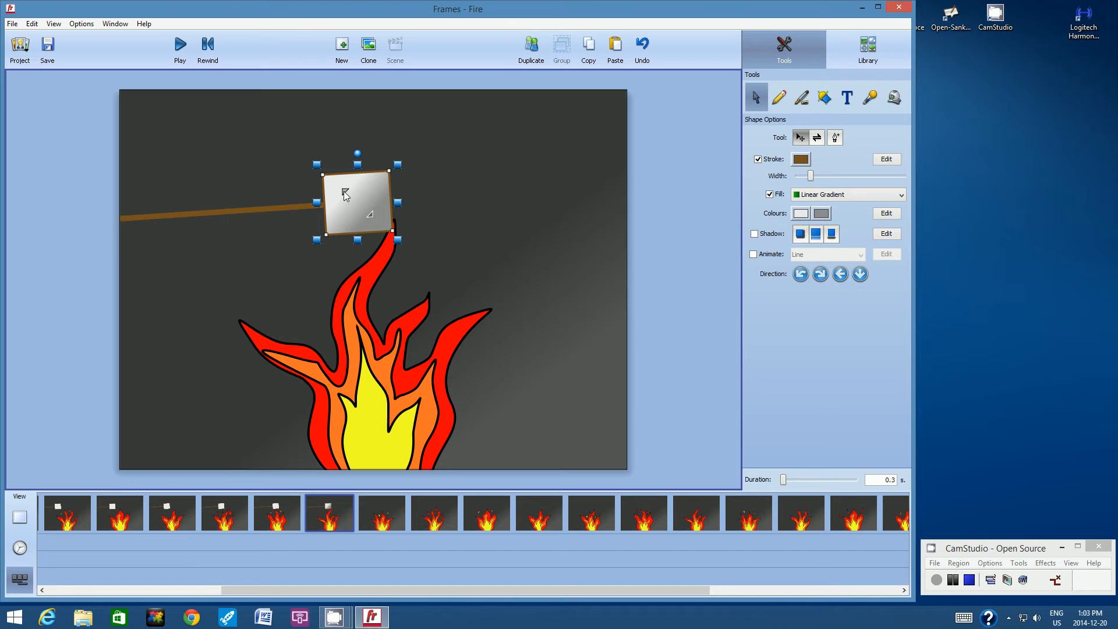
Step: Reposition the gradient handles so the marshmallow's shading runs vertically, darkening toward its bottom edge
{"action": "left_click_drag", "start_coordinate": [344, 190], "coordinate": [367, 196]}
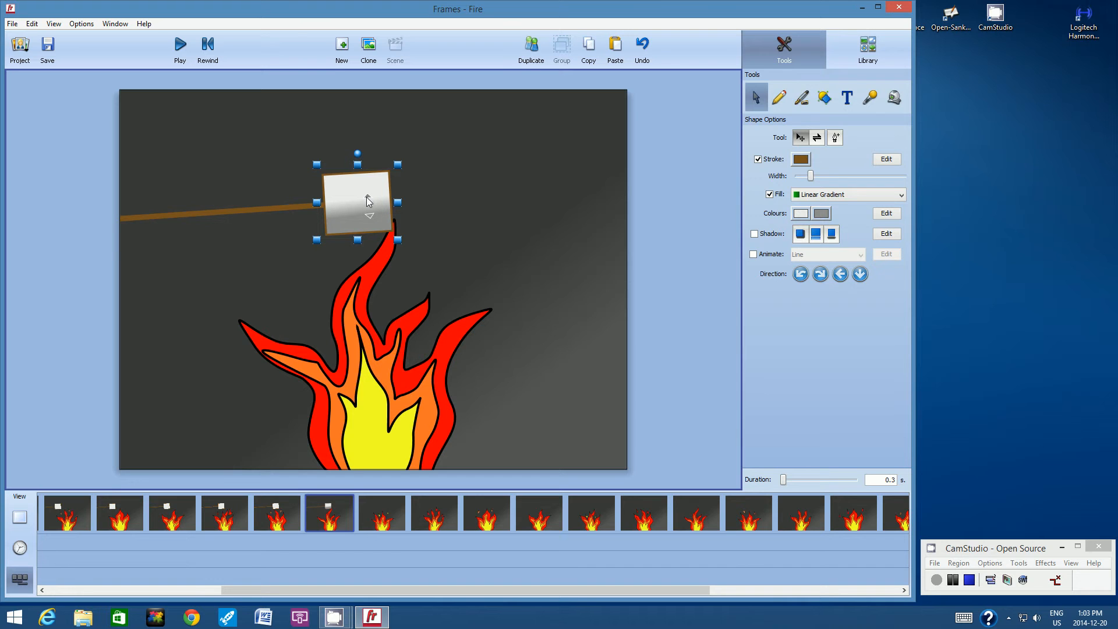
{"action": "left_click_drag", "start_coordinate": [366, 197], "coordinate": [367, 197]}
{"action": "mouse_move", "coordinate": [369, 197]}
{"action": "left_mouse_down"}
{"action": "mouse_move", "coordinate": [375, 211]}
{"action": "mouse_move", "coordinate": [369, 195]}
{"action": "left_mouse_up"}
{"action": "left_click_drag", "start_coordinate": [369, 225], "coordinate": [368, 234]}
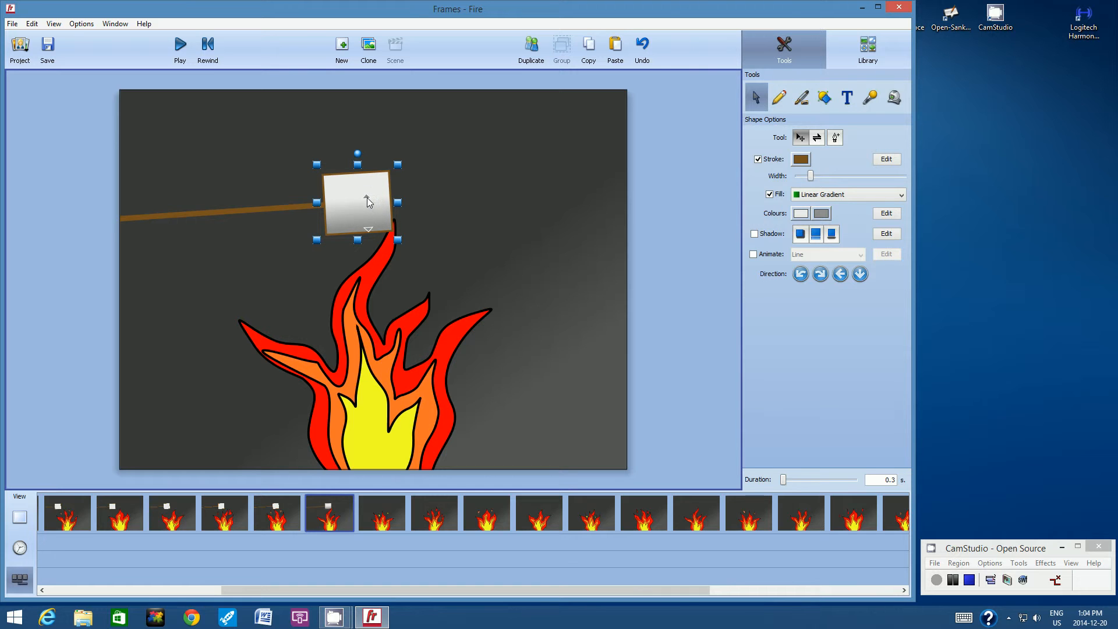
{"action": "left_click_drag", "start_coordinate": [366, 197], "coordinate": [368, 211]}
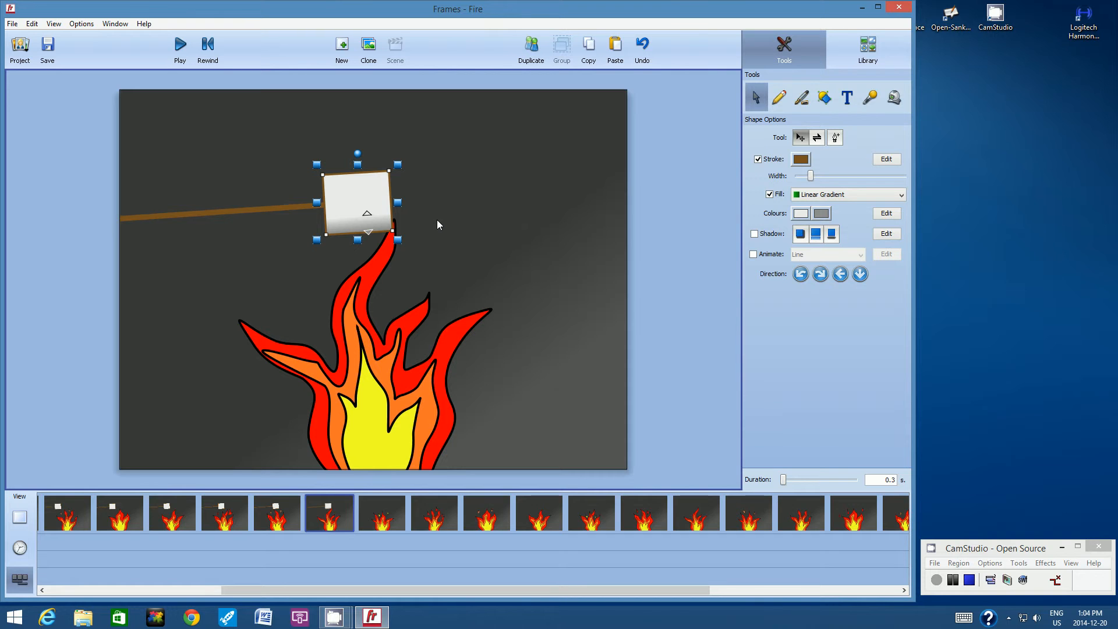
Step: Select the stick with the marshmallow, paste them into the seventh frame, and deselect
{"action": "left_click", "coordinate": [227, 211]}
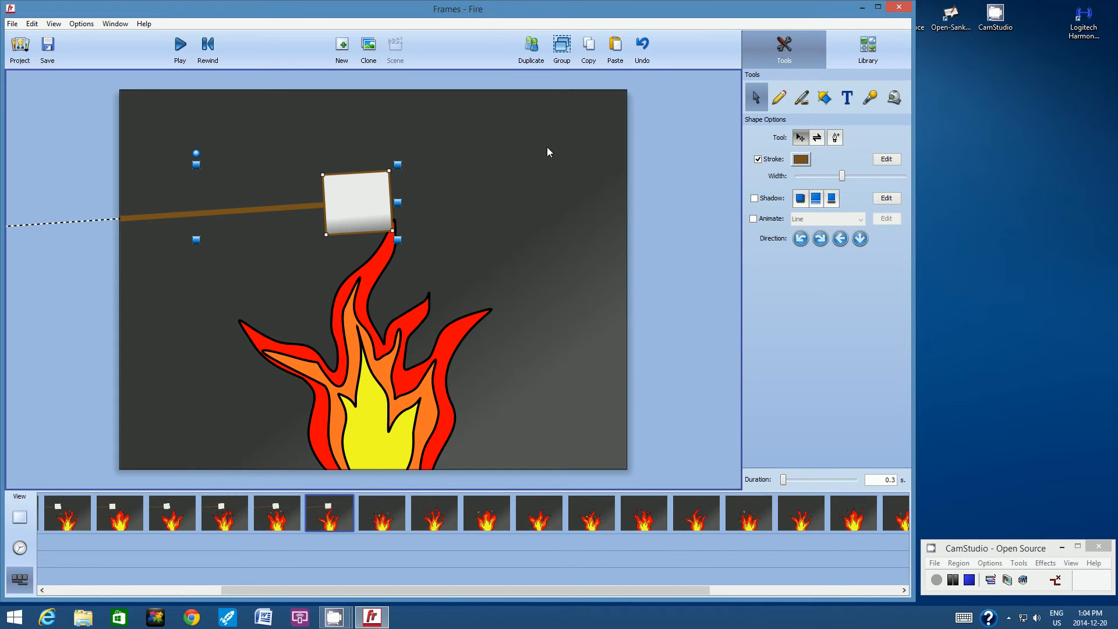
{"action": "left_click", "coordinate": [370, 508]}
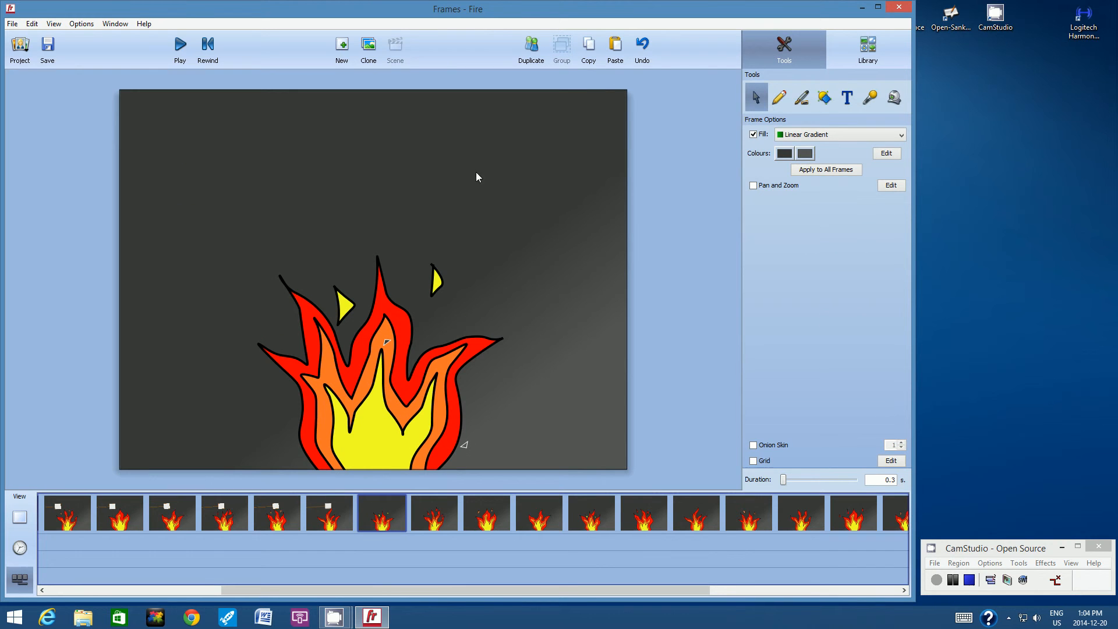
{"action": "left_click", "coordinate": [616, 46]}
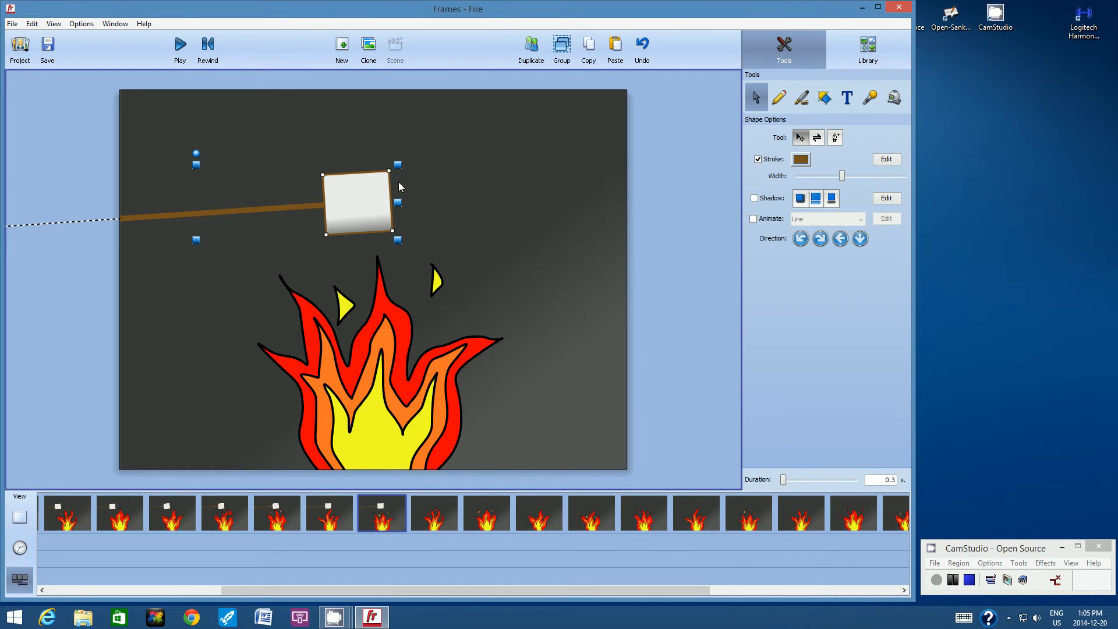
{"action": "left_click", "coordinate": [446, 188]}
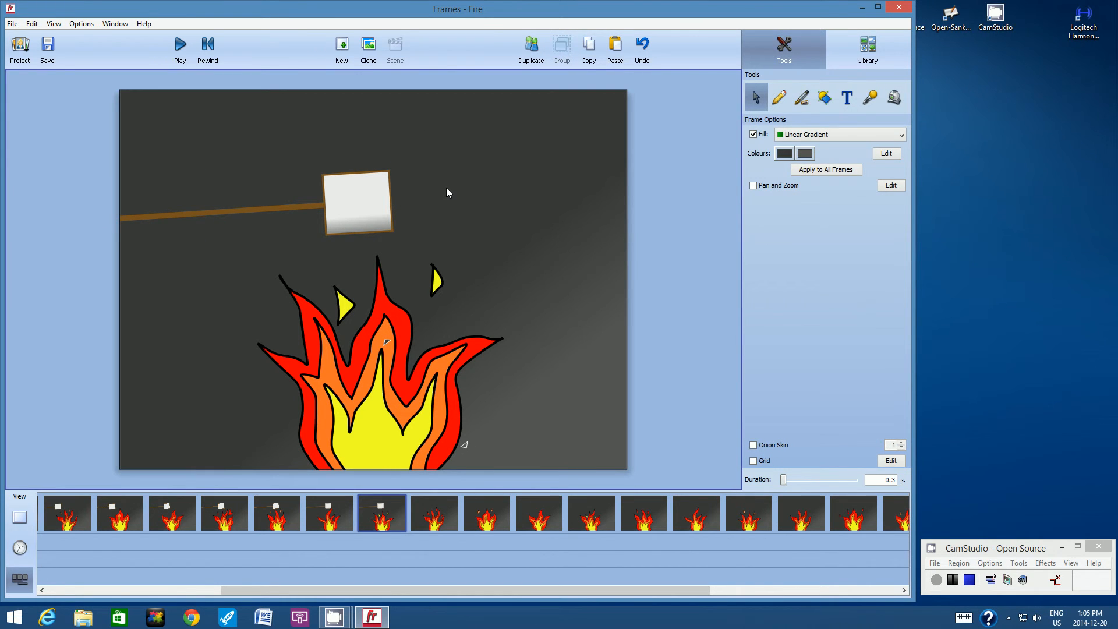
Step: Tweak the seventh frame marshmallow's gradient, then copy the marshmallow and stick into the eighth frame and deselect
{"action": "left_click", "coordinate": [362, 177]}
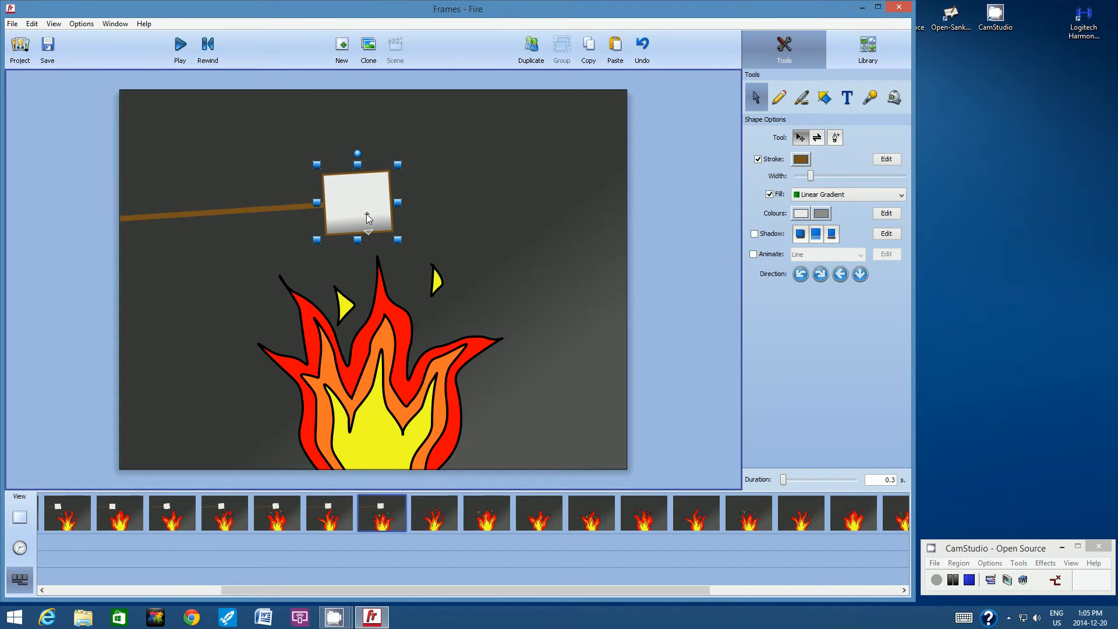
{"action": "left_click_drag", "start_coordinate": [366, 210], "coordinate": [365, 207]}
{"action": "left_click", "coordinate": [235, 211]}
{"action": "left_click", "coordinate": [235, 209], "text": "shift"}
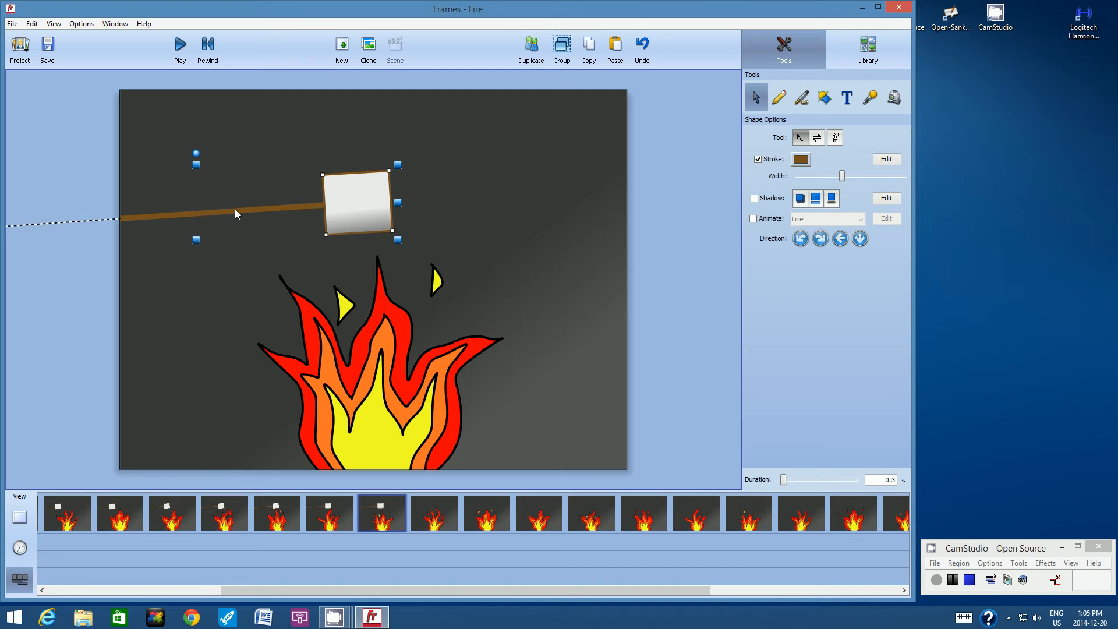
{"action": "left_click", "coordinate": [587, 49]}
{"action": "left_click", "coordinate": [438, 510]}
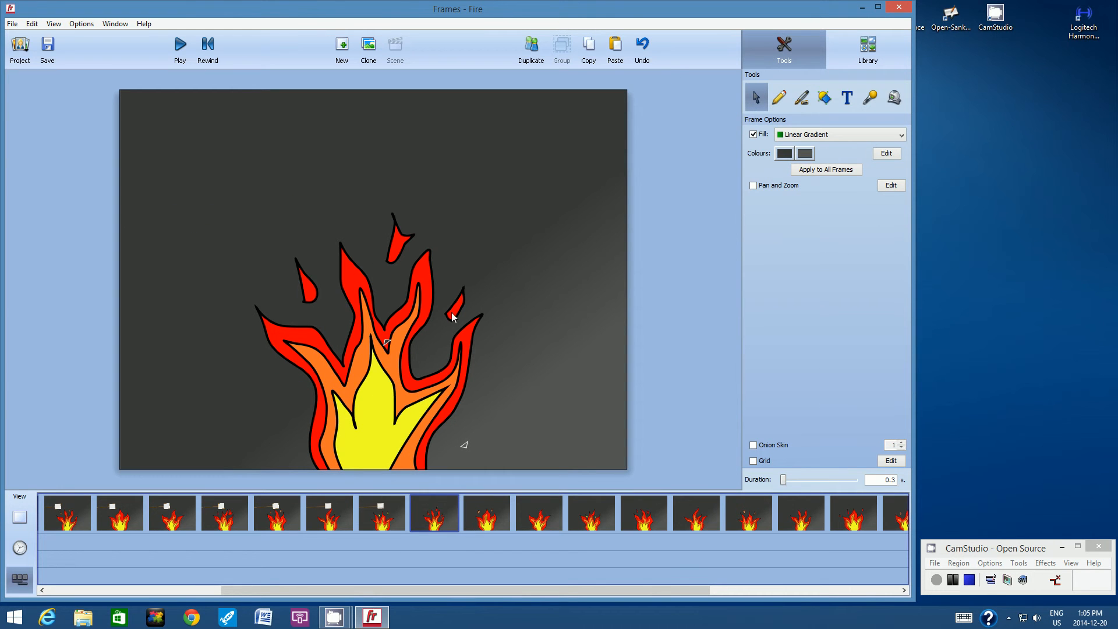
{"action": "left_click", "coordinate": [614, 52]}
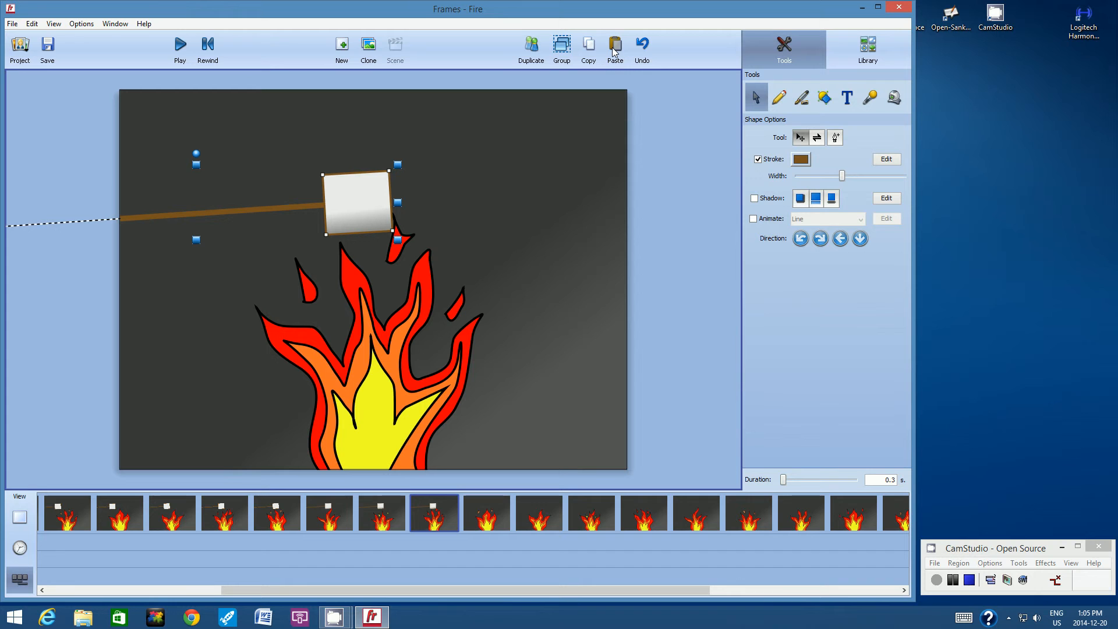
{"action": "left_click", "coordinate": [506, 166]}
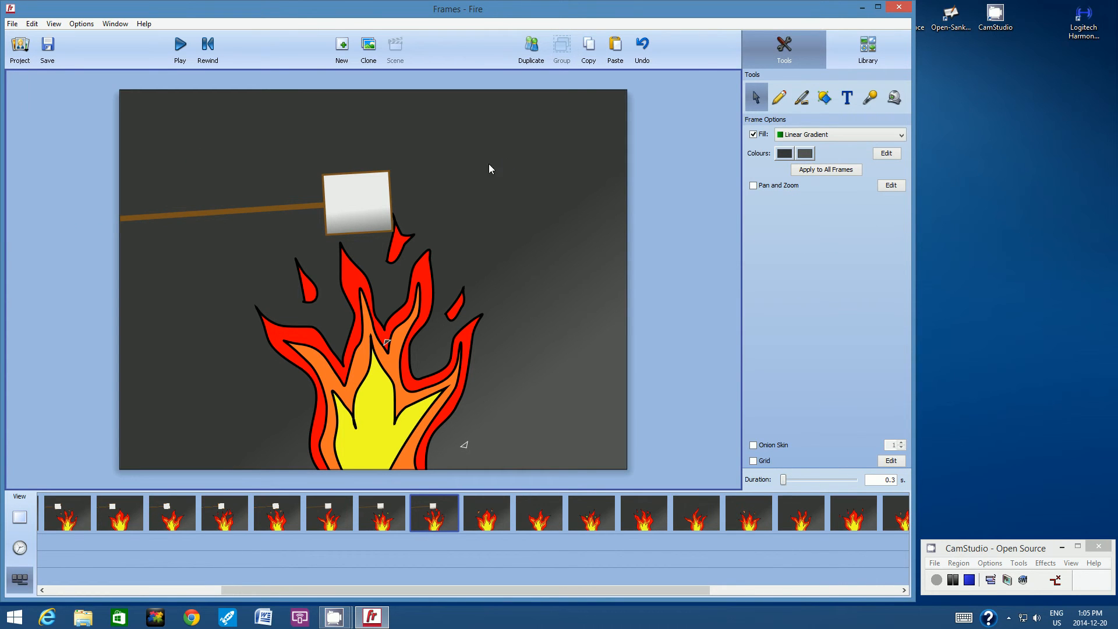
Step: Copy the marshmallow and stick from the eighth frame, paste them into the ninth frame, and deselect
{"action": "left_click", "coordinate": [389, 195]}
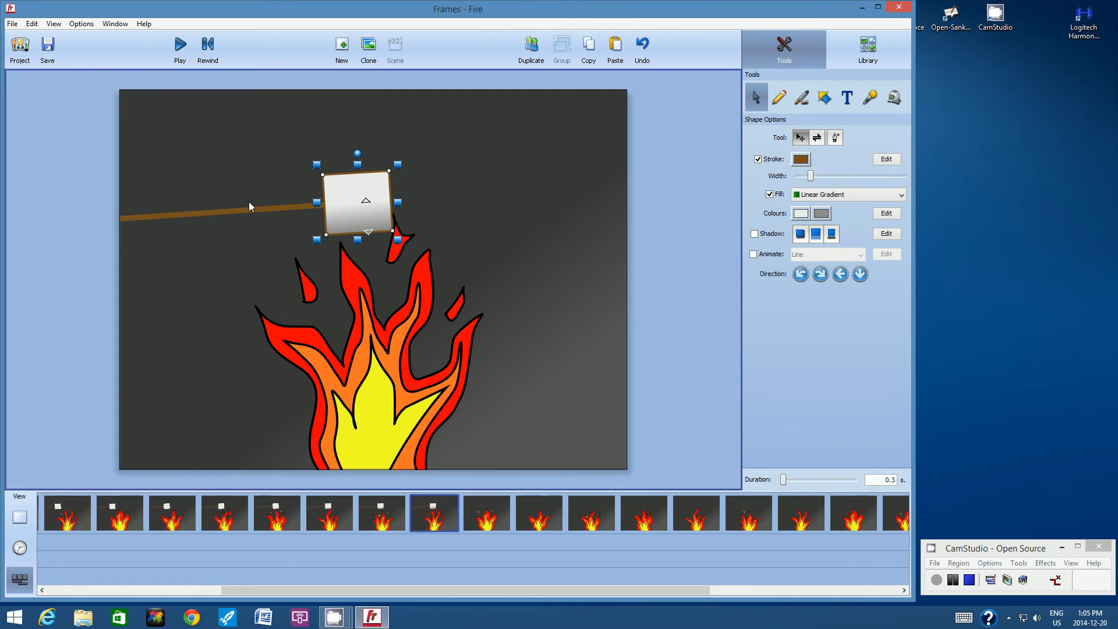
{"action": "left_click", "coordinate": [236, 211], "text": "shift"}
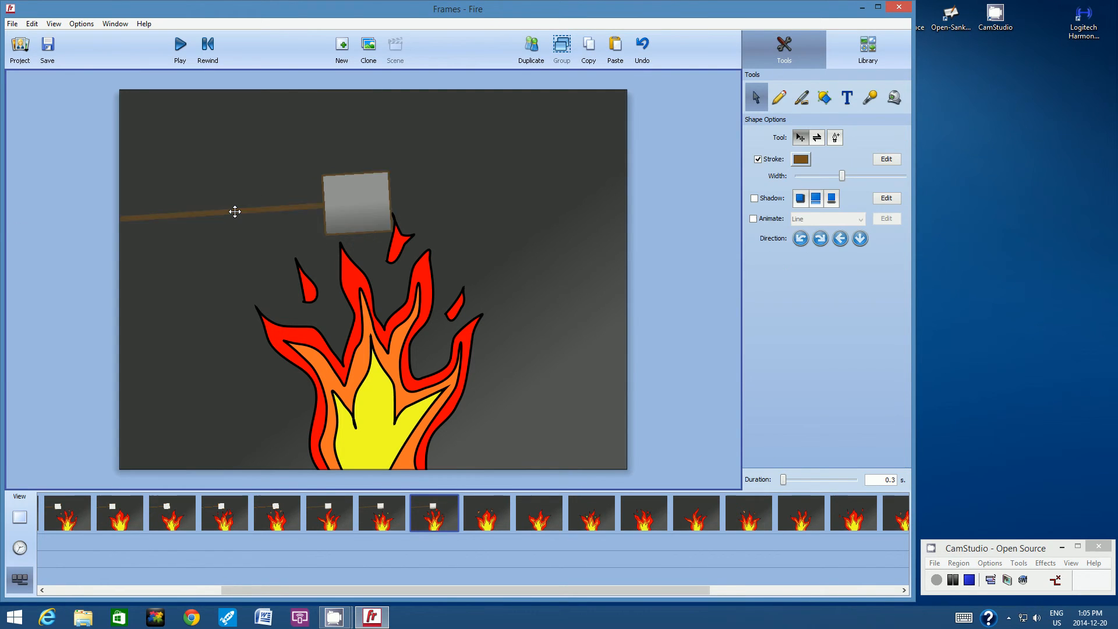
{"action": "left_click", "coordinate": [587, 53]}
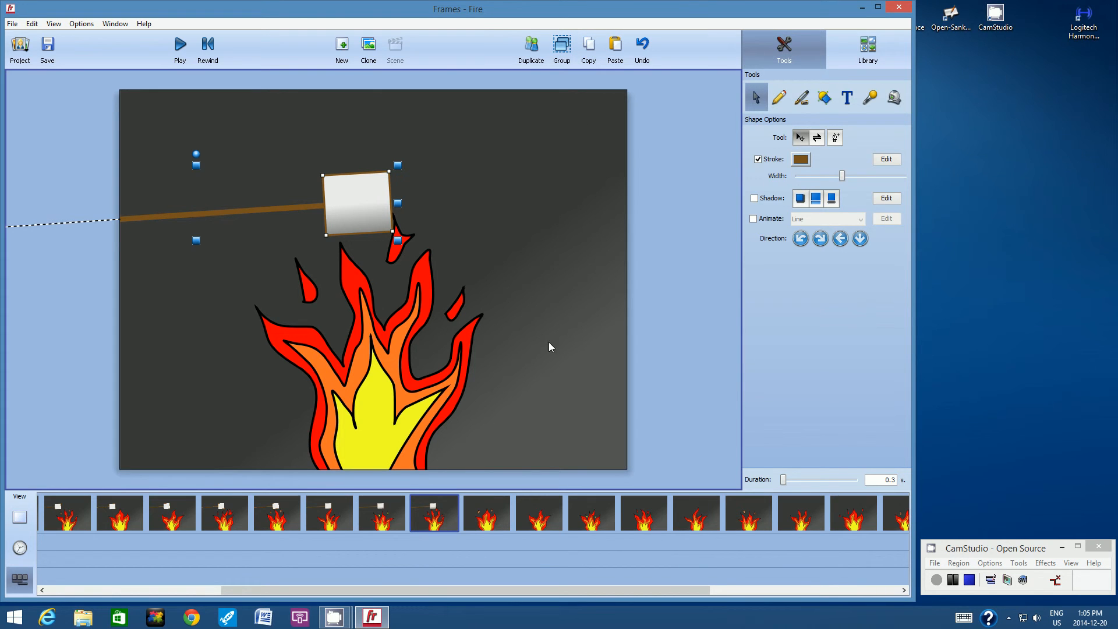
{"action": "left_click", "coordinate": [494, 504]}
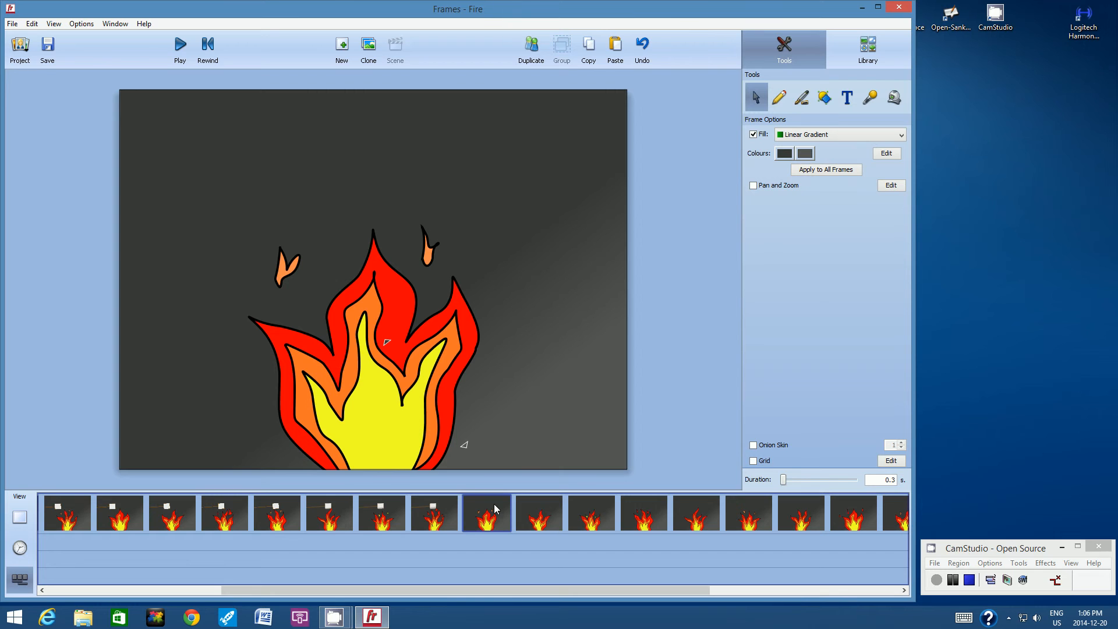
{"action": "left_click", "coordinate": [614, 49]}
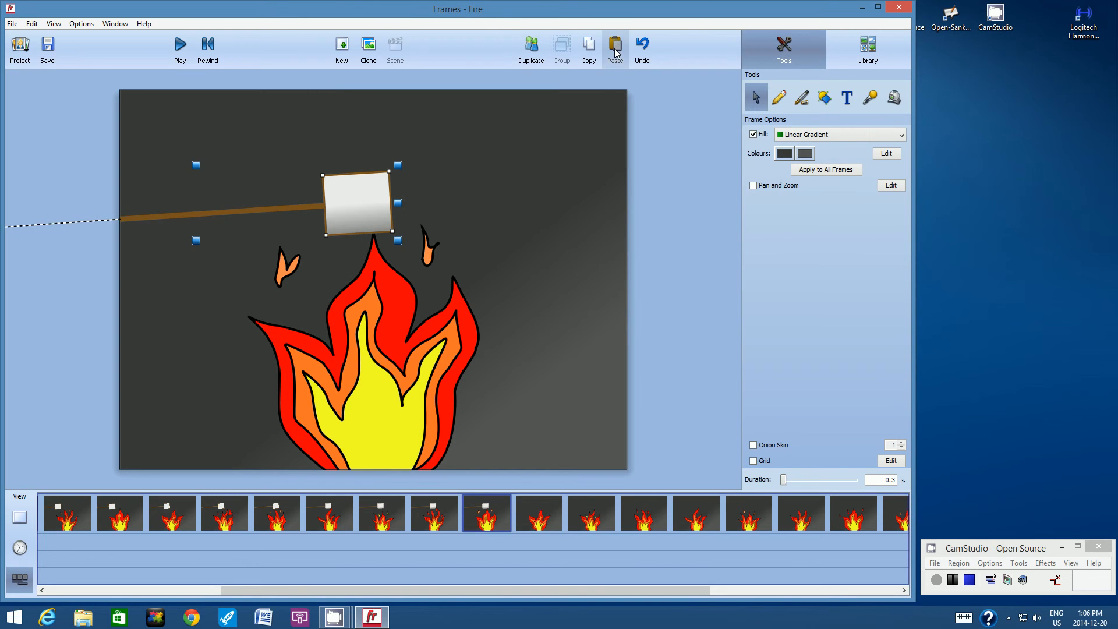
{"action": "left_click", "coordinate": [506, 159]}
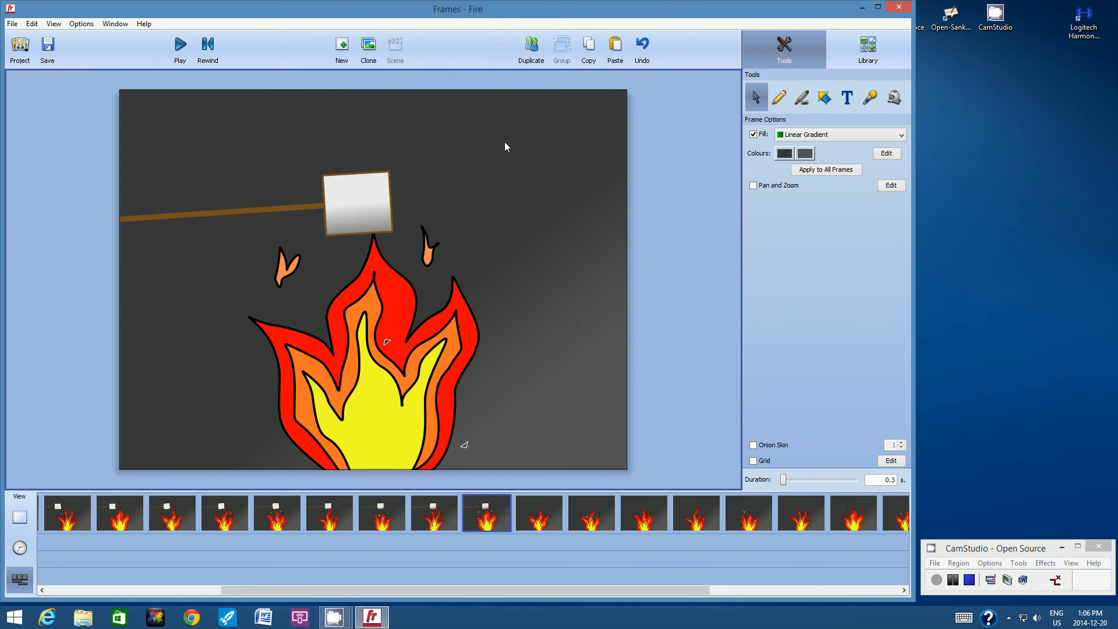
Step: Copy the marshmallow and stick from the ninth frame, paste them into the tenth frame, and deselect
{"action": "left_click", "coordinate": [364, 174]}
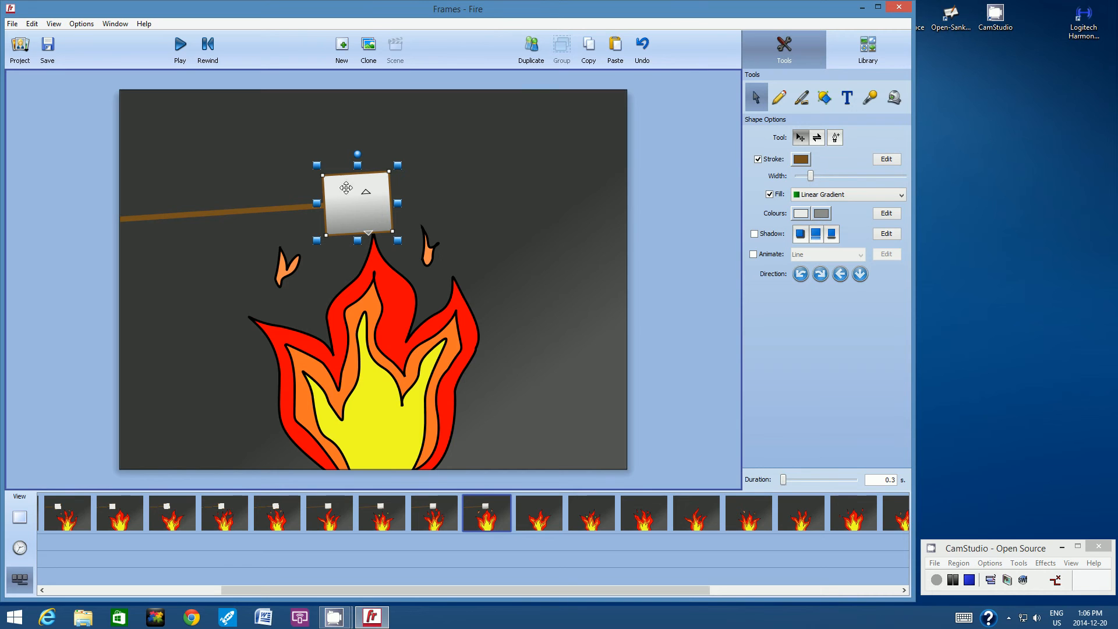
{"action": "left_click", "coordinate": [202, 214]}
{"action": "left_click", "coordinate": [202, 215], "text": "shift"}
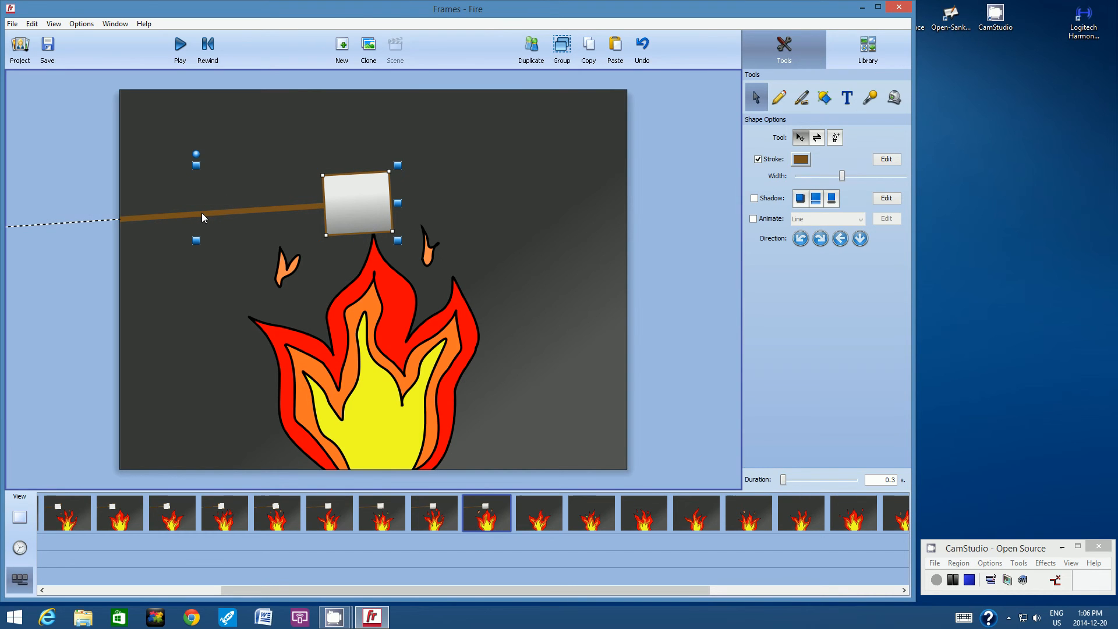
{"action": "left_click", "coordinate": [590, 58]}
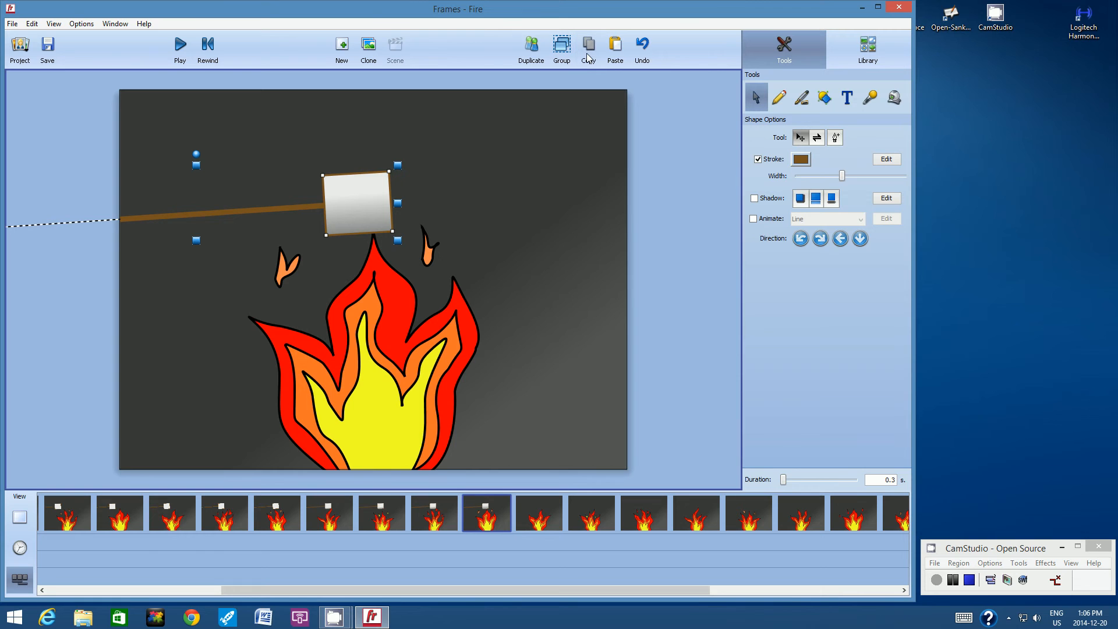
{"action": "left_click", "coordinate": [539, 508]}
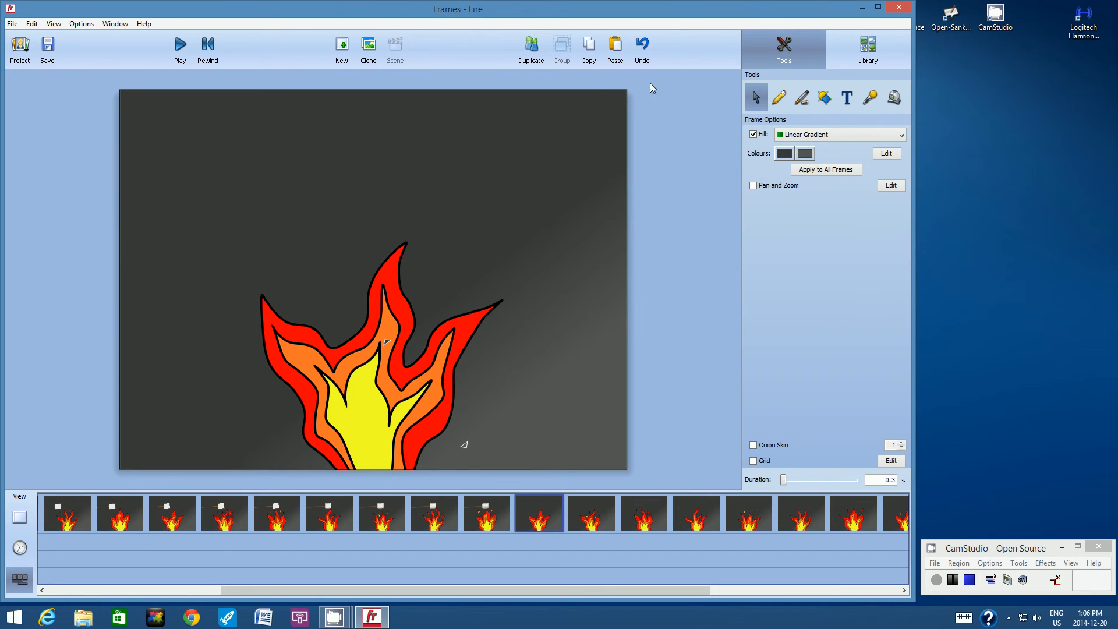
{"action": "left_click", "coordinate": [615, 50]}
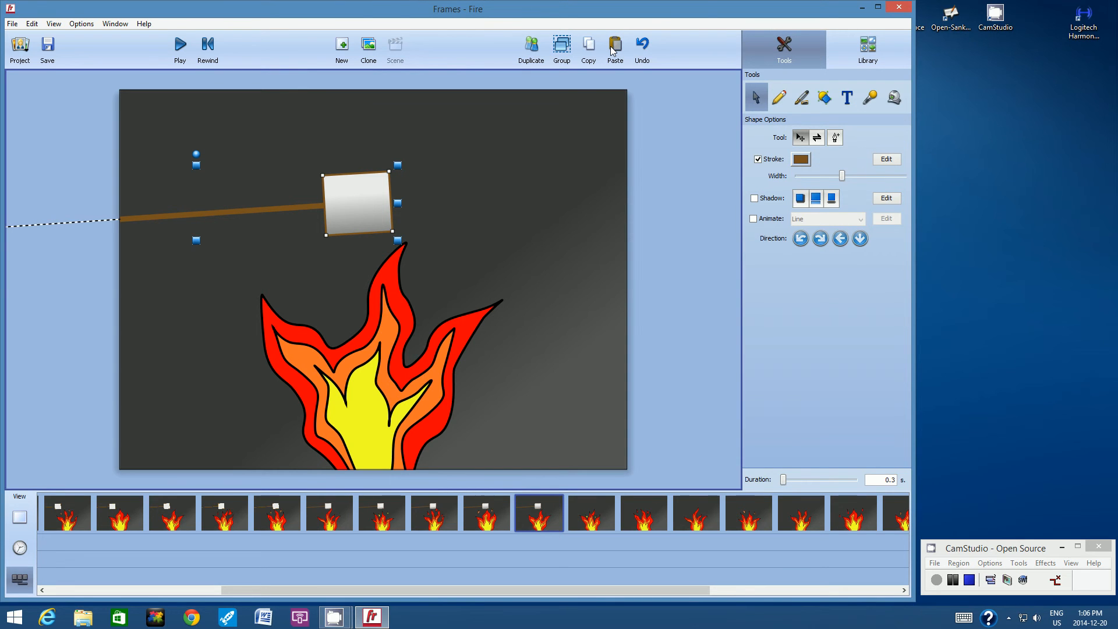
{"action": "left_click", "coordinate": [444, 177]}
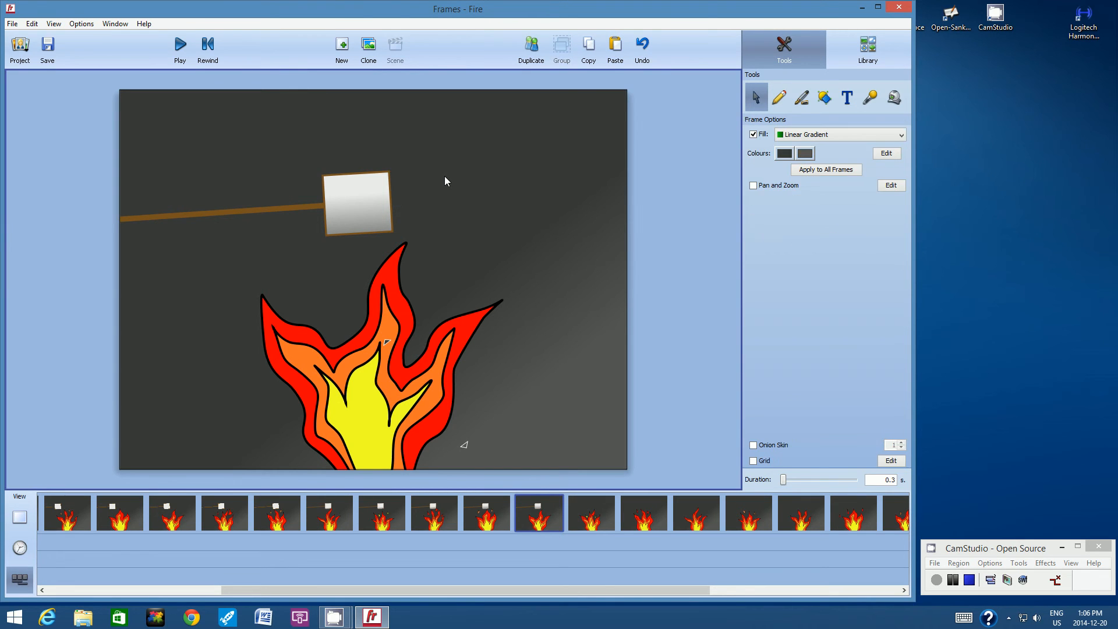
Step: Copy the marshmallow and stick from the tenth frame, paste them into the eleventh frame, and deselect
{"action": "left_click", "coordinate": [359, 175]}
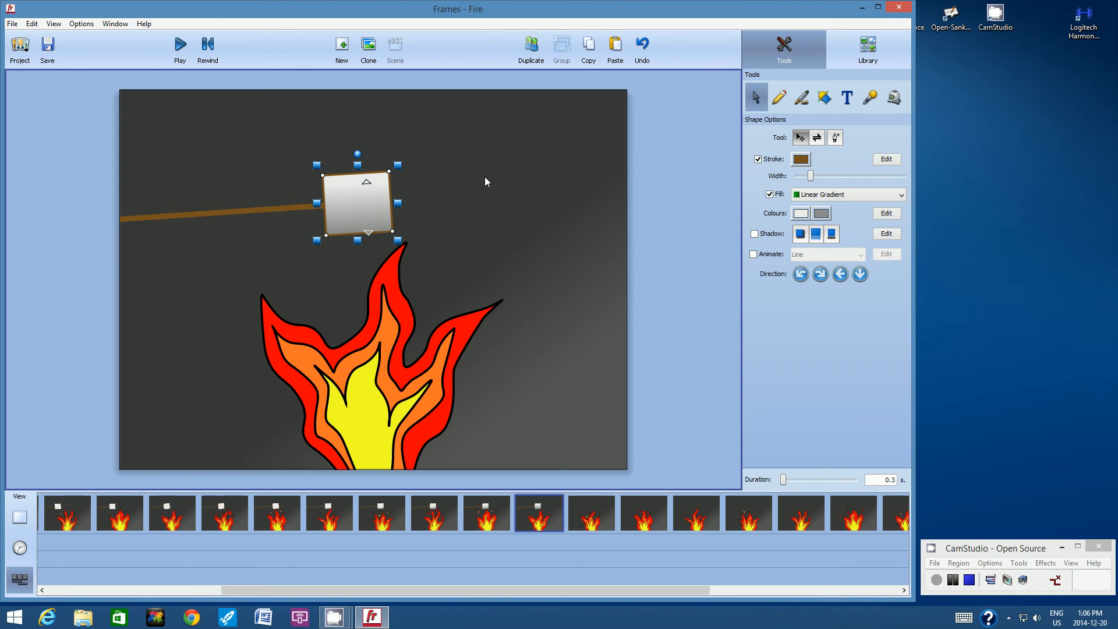
{"action": "left_click", "coordinate": [203, 218]}
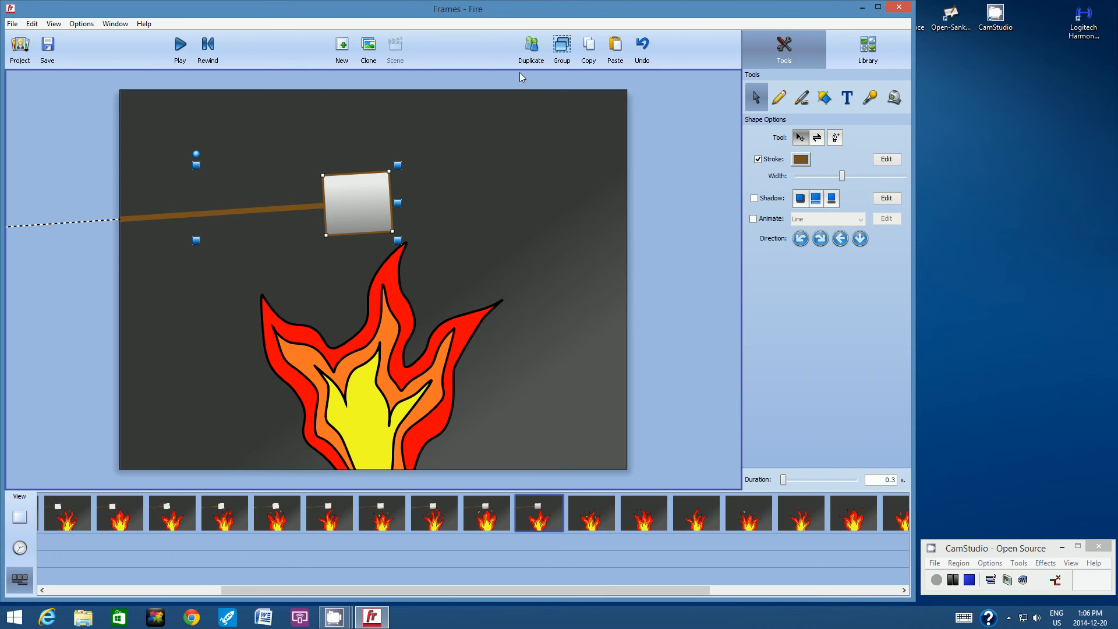
{"action": "left_click", "coordinate": [595, 49]}
{"action": "left_click", "coordinate": [594, 508]}
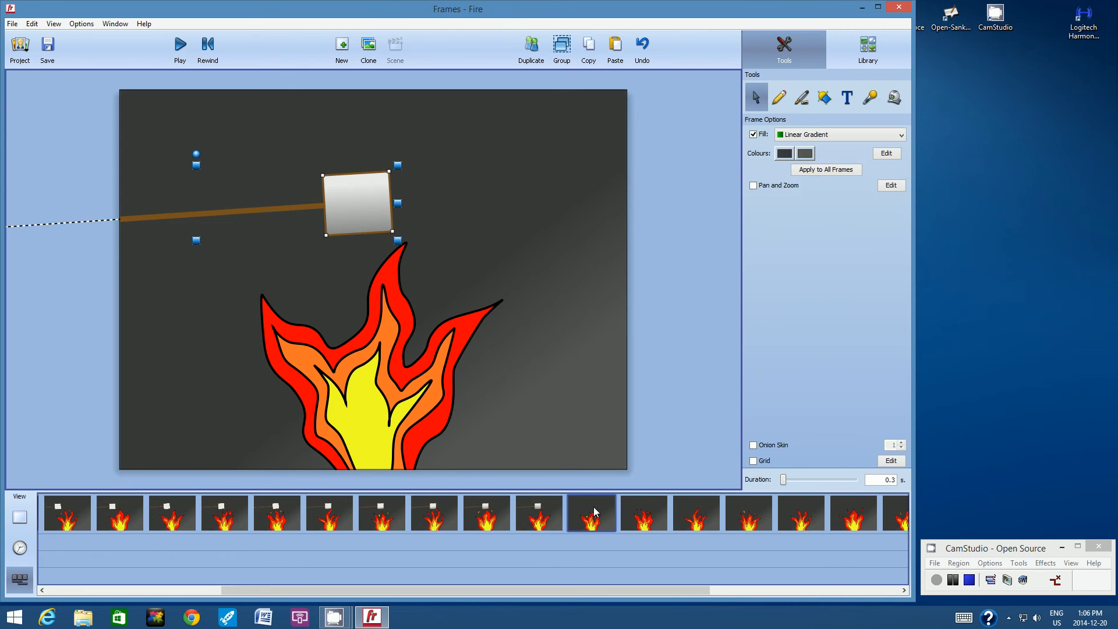
{"action": "left_click", "coordinate": [616, 49]}
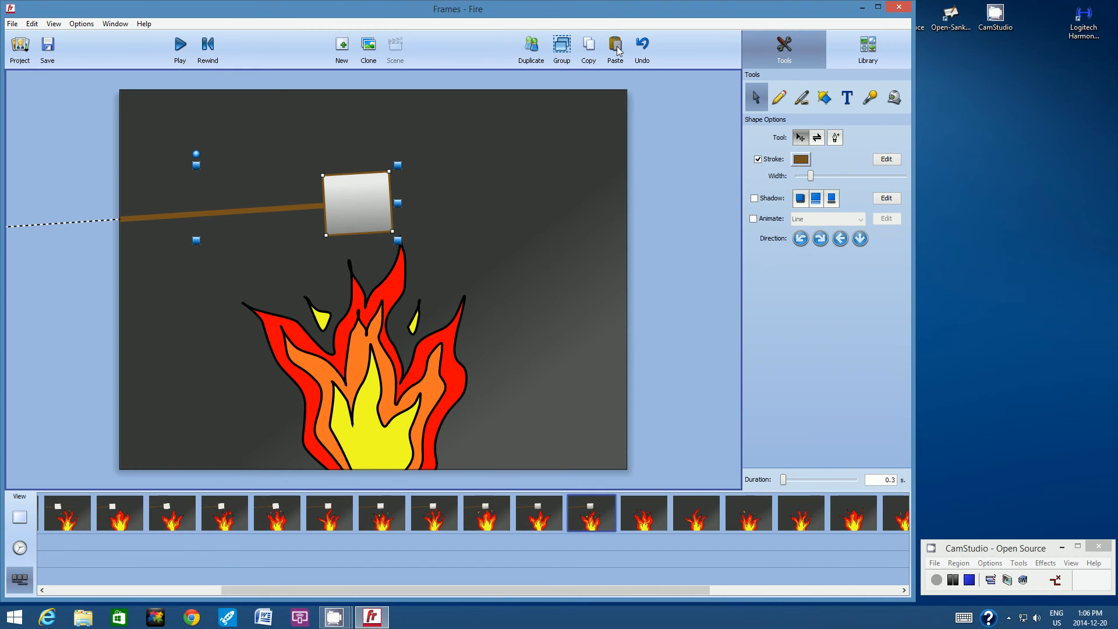
{"action": "left_click", "coordinate": [473, 173]}
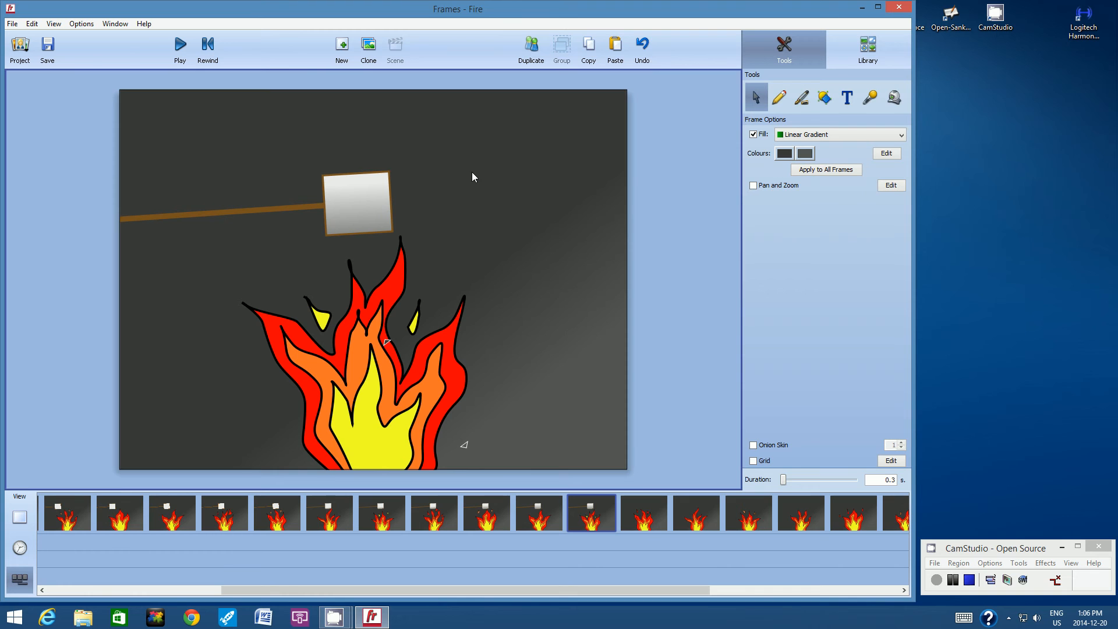
Step: Copy the marshmallow and stick from the eleventh frame and paste them into the twelfth frame
{"action": "left_click", "coordinate": [362, 183]}
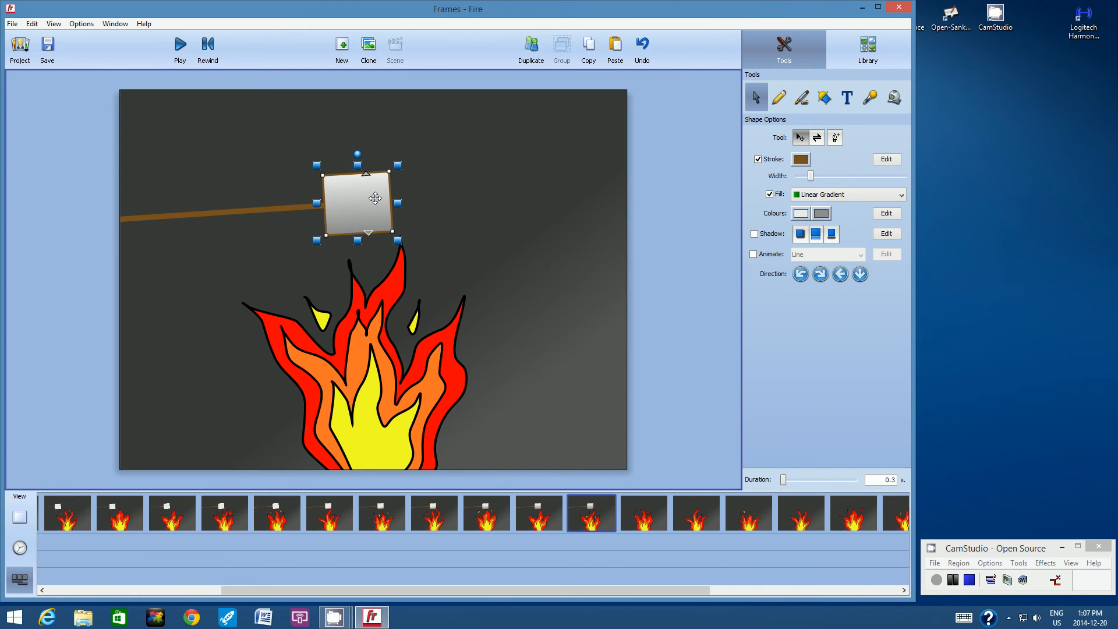
{"action": "left_click", "coordinate": [230, 213], "text": "shift"}
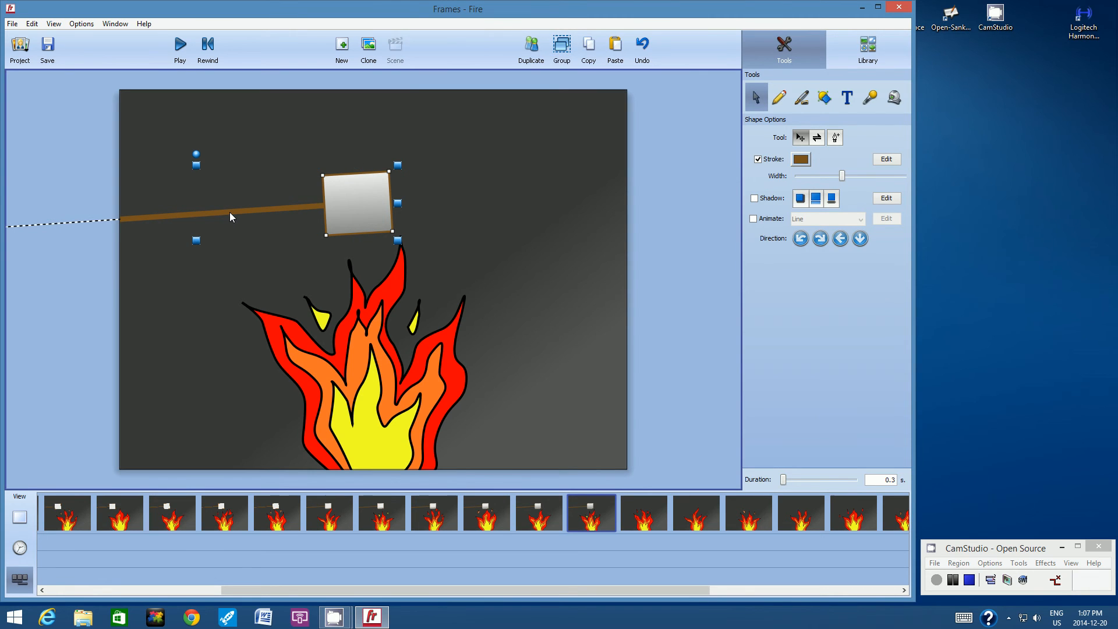
{"action": "left_click", "coordinate": [590, 47]}
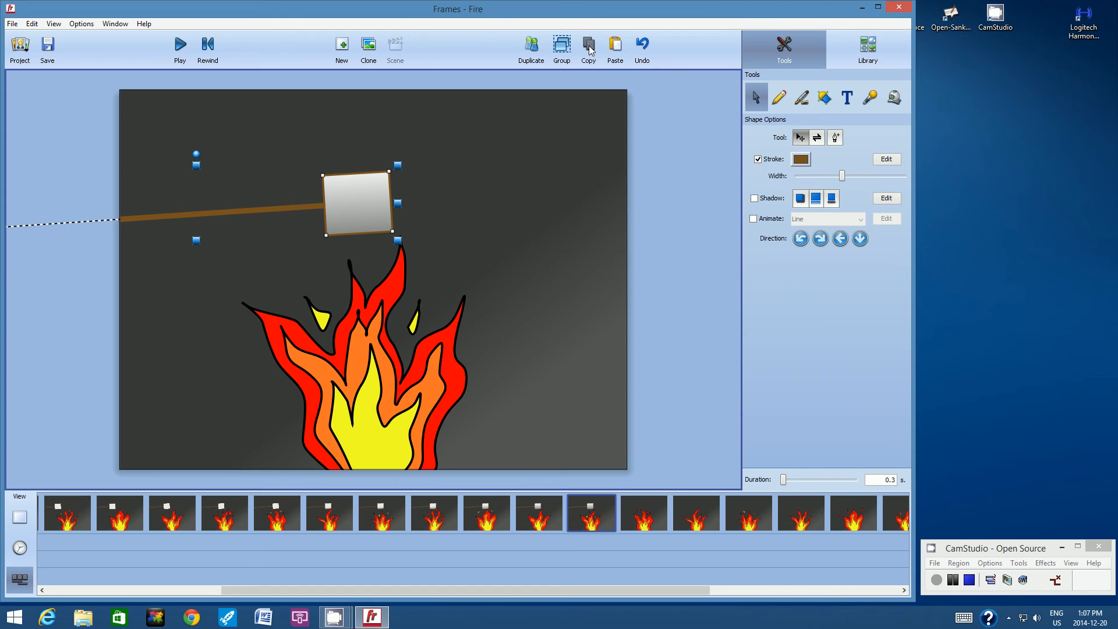
{"action": "left_click", "coordinate": [646, 511]}
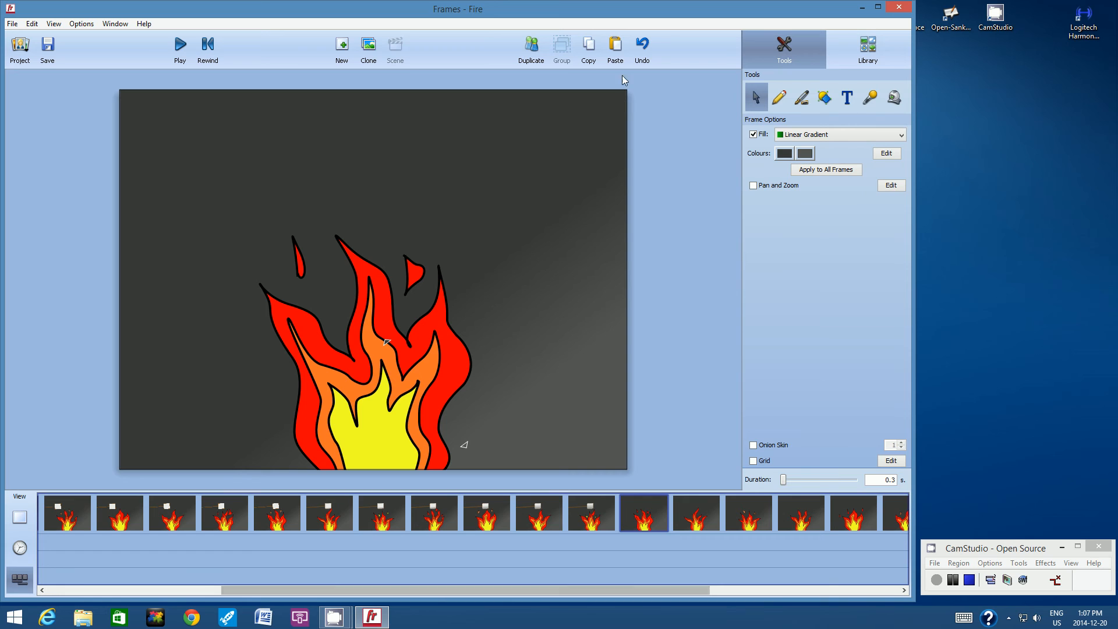
{"action": "left_click", "coordinate": [617, 46]}
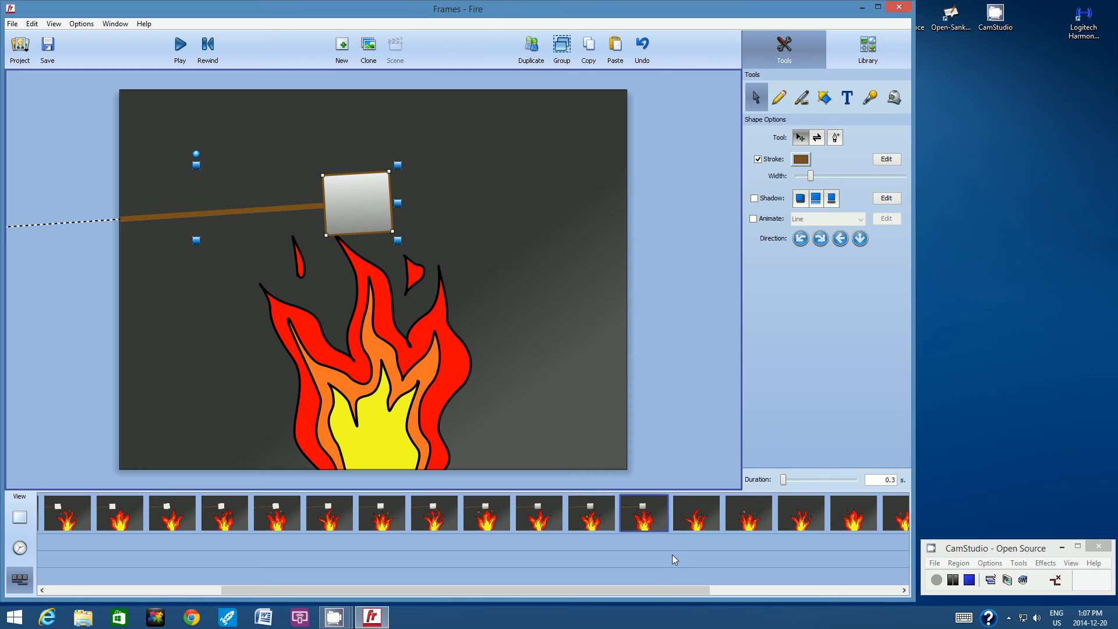
Step: Scroll the timeline and step through the later frames to review where the marshmallow is still missing
{"action": "left_click_drag", "start_coordinate": [659, 589], "coordinate": [842, 598]}
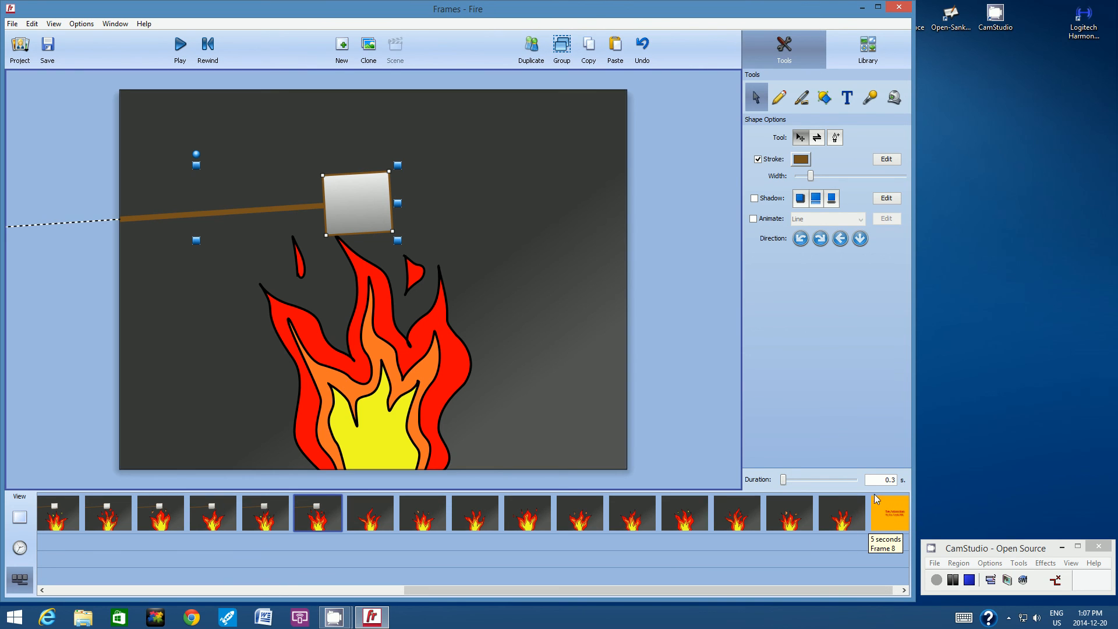
{"action": "left_click", "coordinate": [838, 506]}
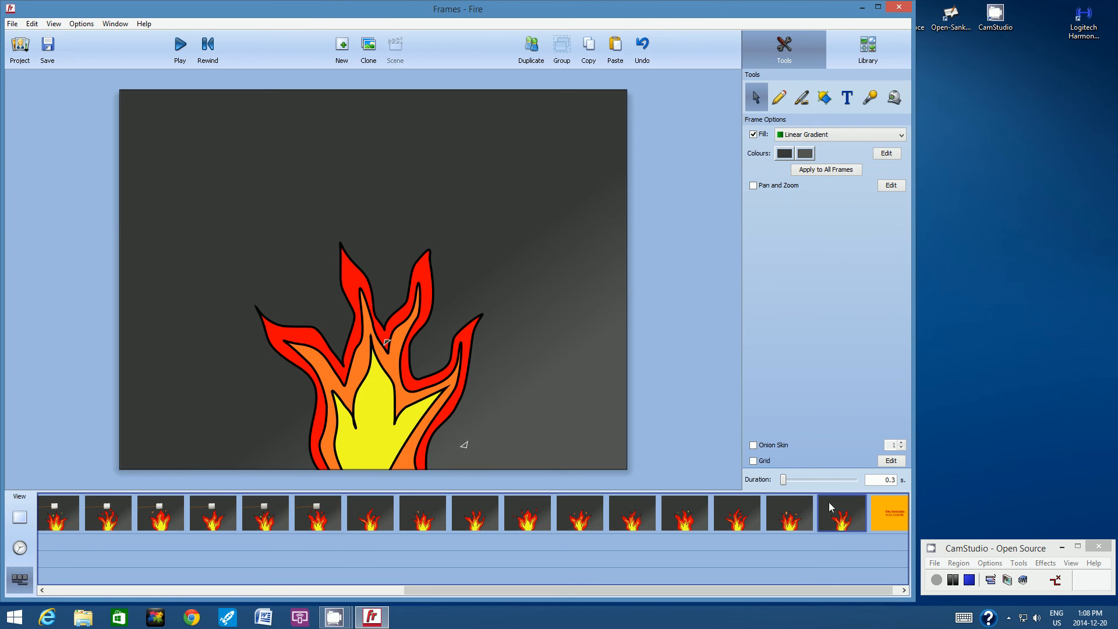
{"action": "left_click", "coordinate": [775, 505]}
{"action": "left_click", "coordinate": [733, 505]}
{"action": "left_click", "coordinate": [693, 503]}
{"action": "left_click", "coordinate": [632, 505]}
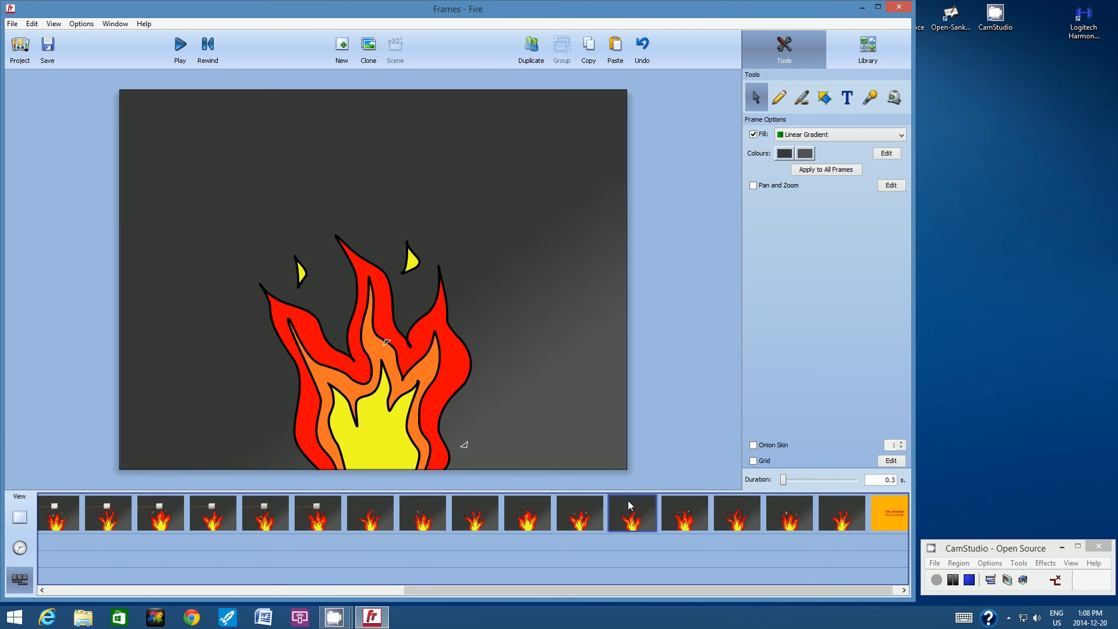
{"action": "left_click", "coordinate": [564, 502]}
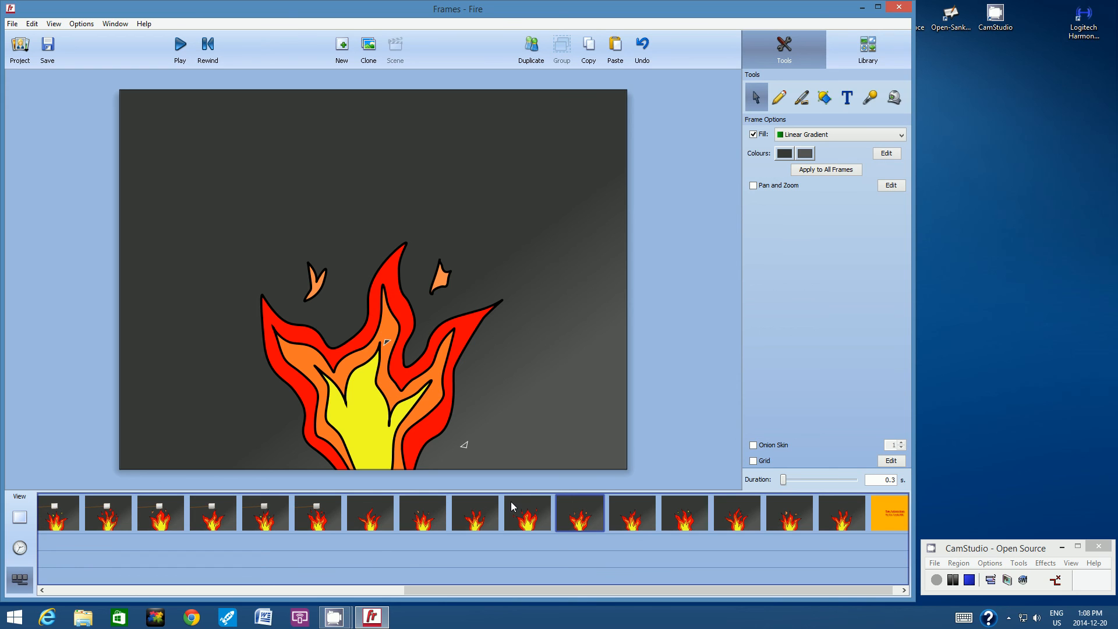
Step: Copy the marshmallow and stick from the twelfth frame and paste them into the thirteenth frame
{"action": "left_click", "coordinate": [323, 502]}
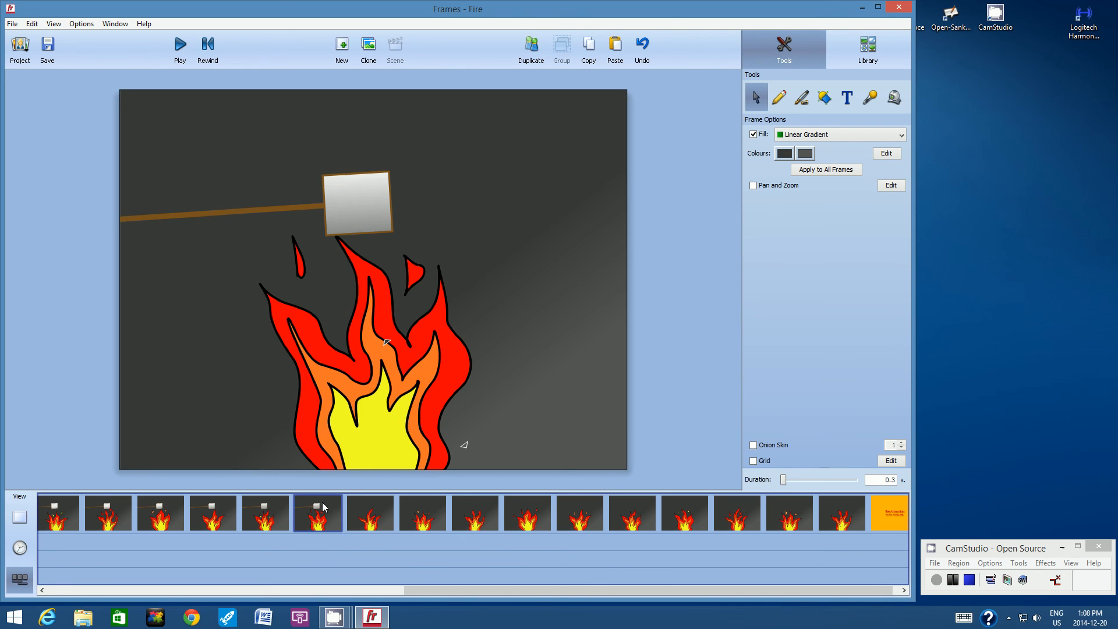
{"action": "left_click", "coordinate": [351, 174]}
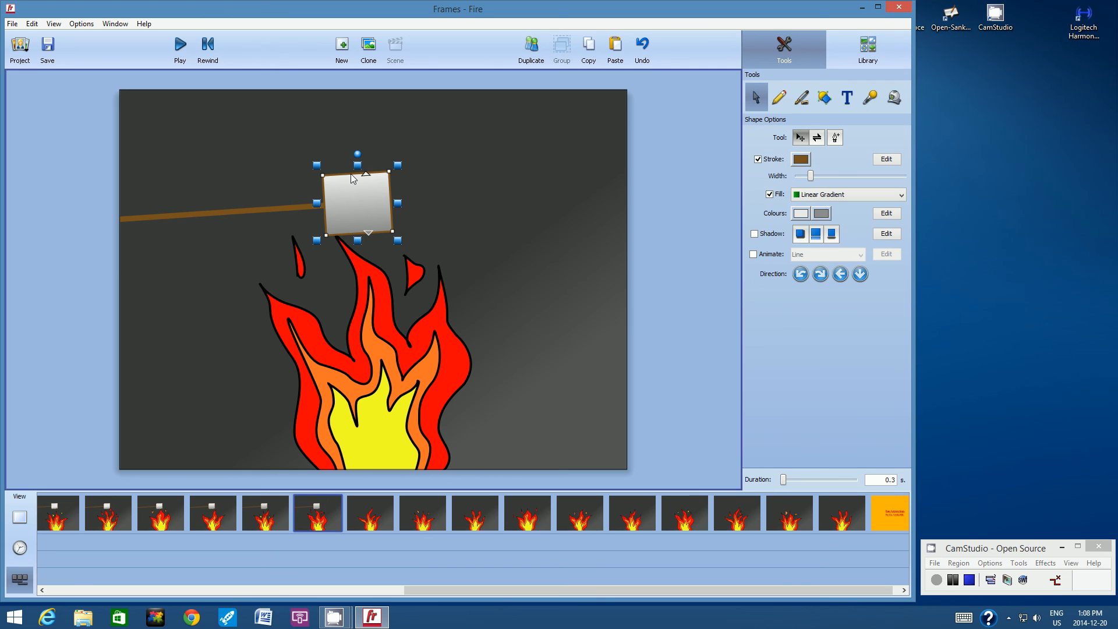
{"action": "left_click", "coordinate": [242, 211], "text": "shift"}
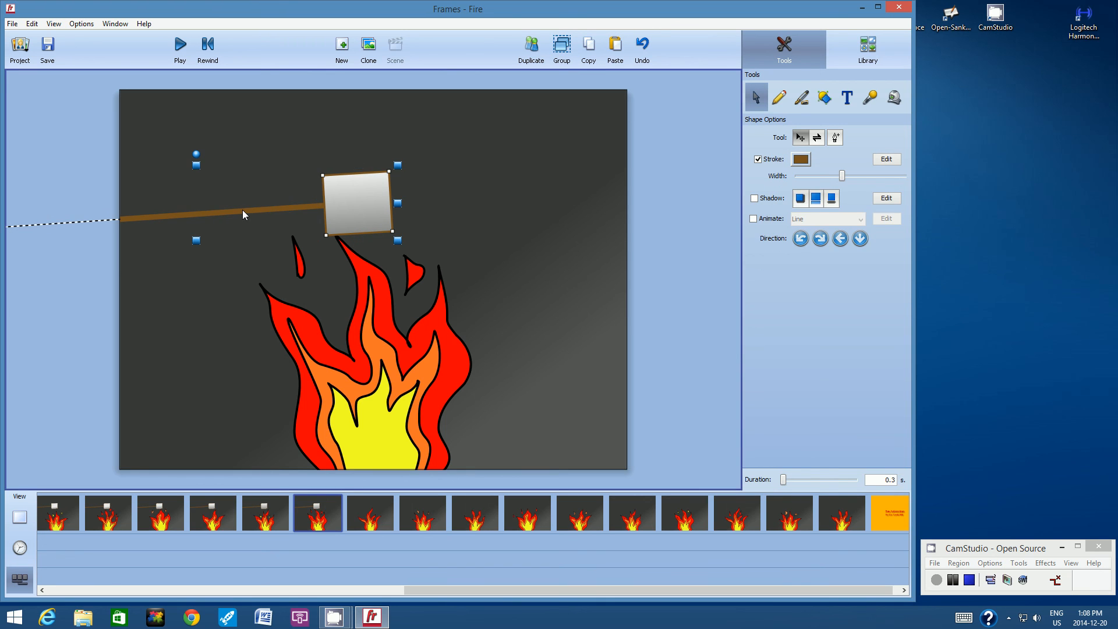
{"action": "left_click", "coordinate": [589, 49]}
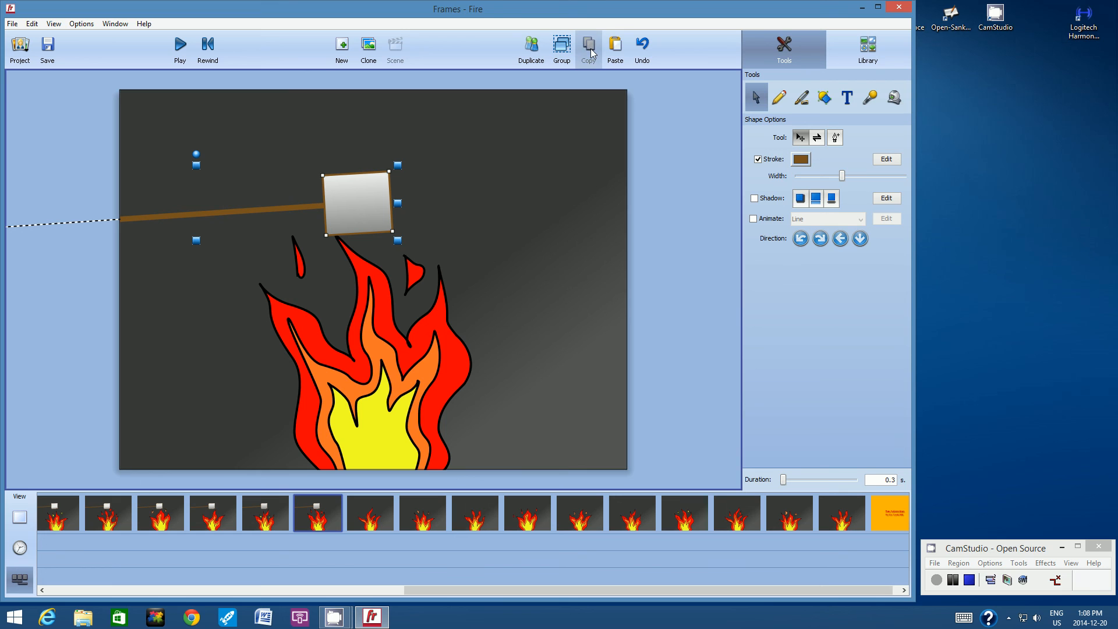
{"action": "left_click", "coordinate": [372, 511]}
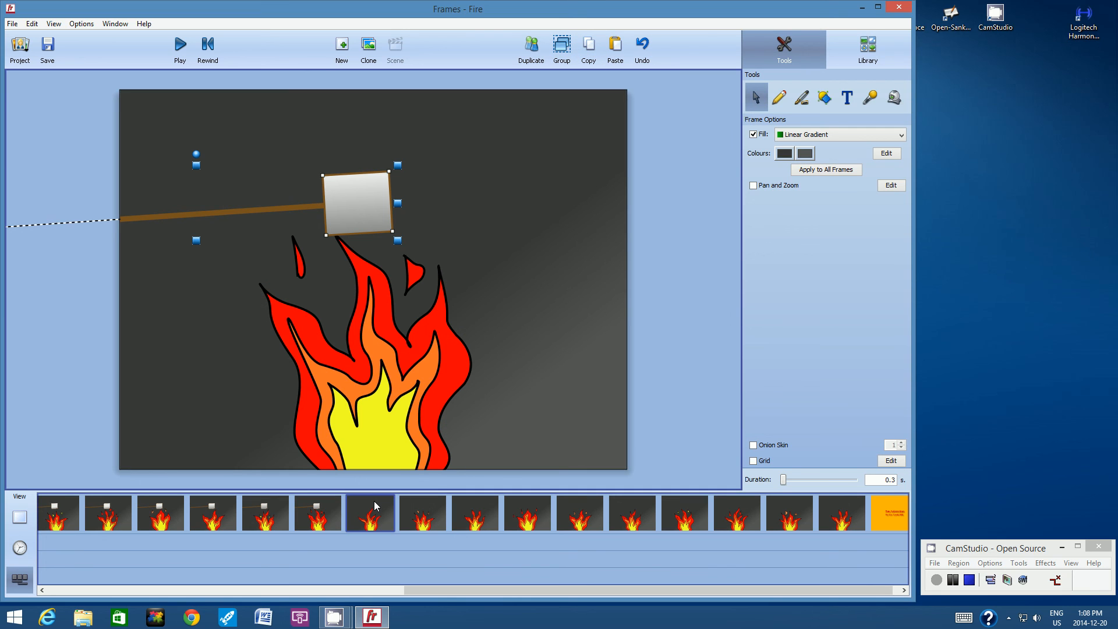
{"action": "left_click", "coordinate": [616, 49]}
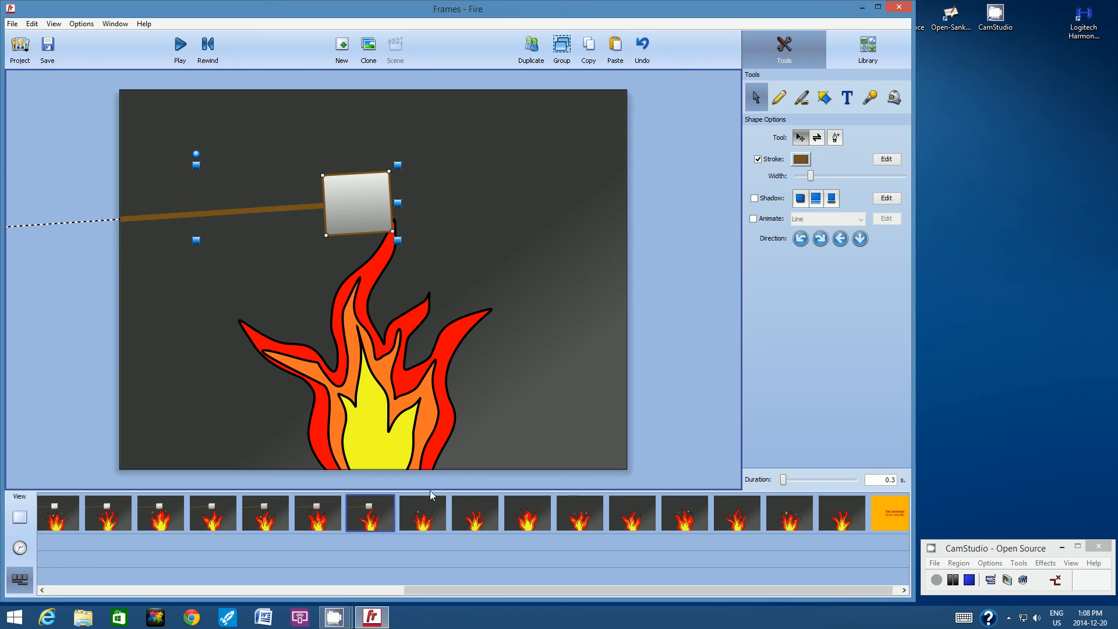
Step: Paste the marshmallow and stick into the fourteenth, fifteenth and sixteenth frames, then deselect
{"action": "left_click", "coordinate": [420, 508]}
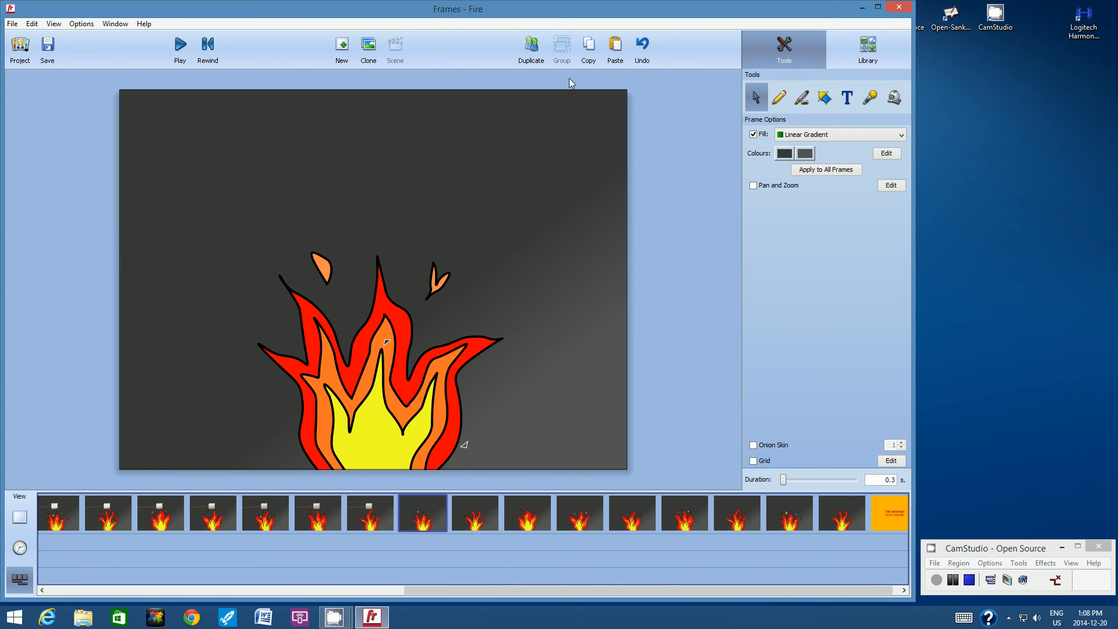
{"action": "left_click", "coordinate": [614, 49]}
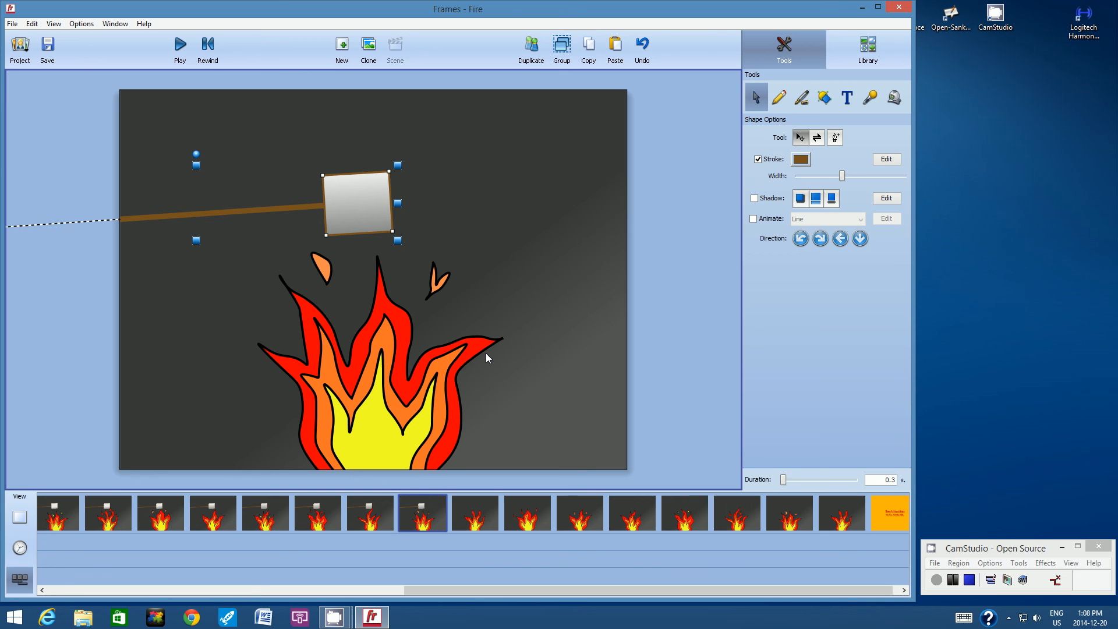
{"action": "left_click", "coordinate": [476, 505]}
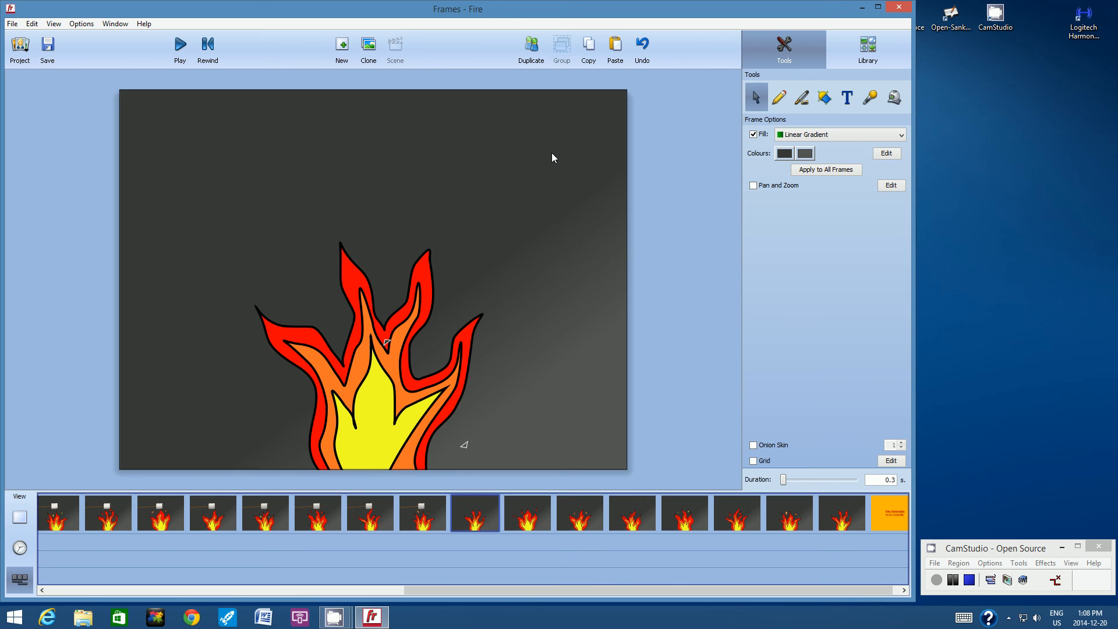
{"action": "left_click", "coordinate": [616, 50]}
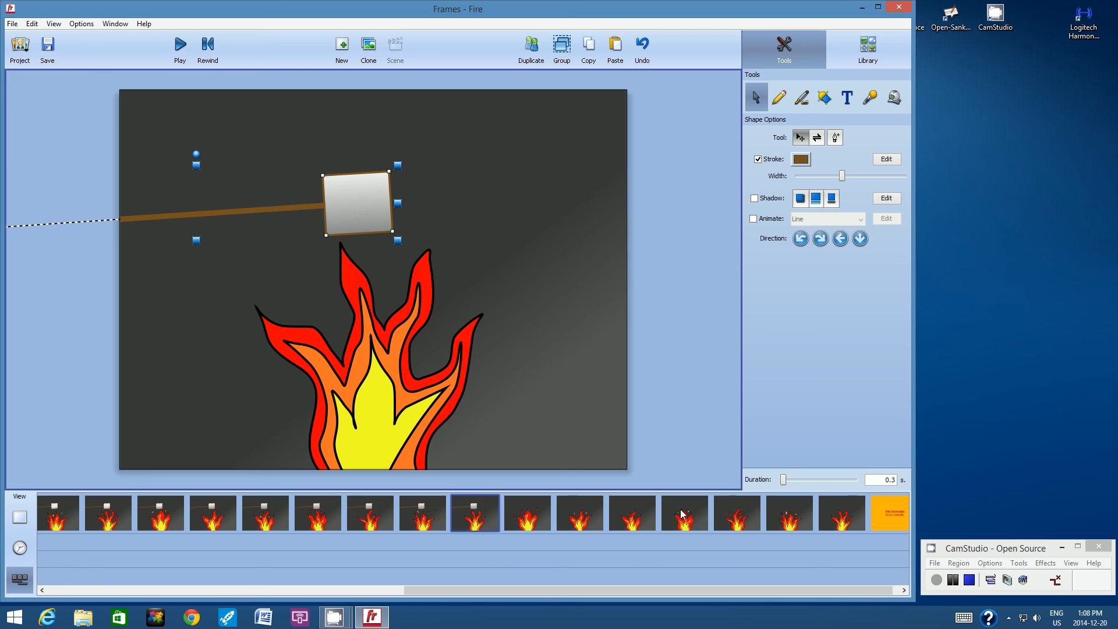
{"action": "left_click", "coordinate": [523, 513]}
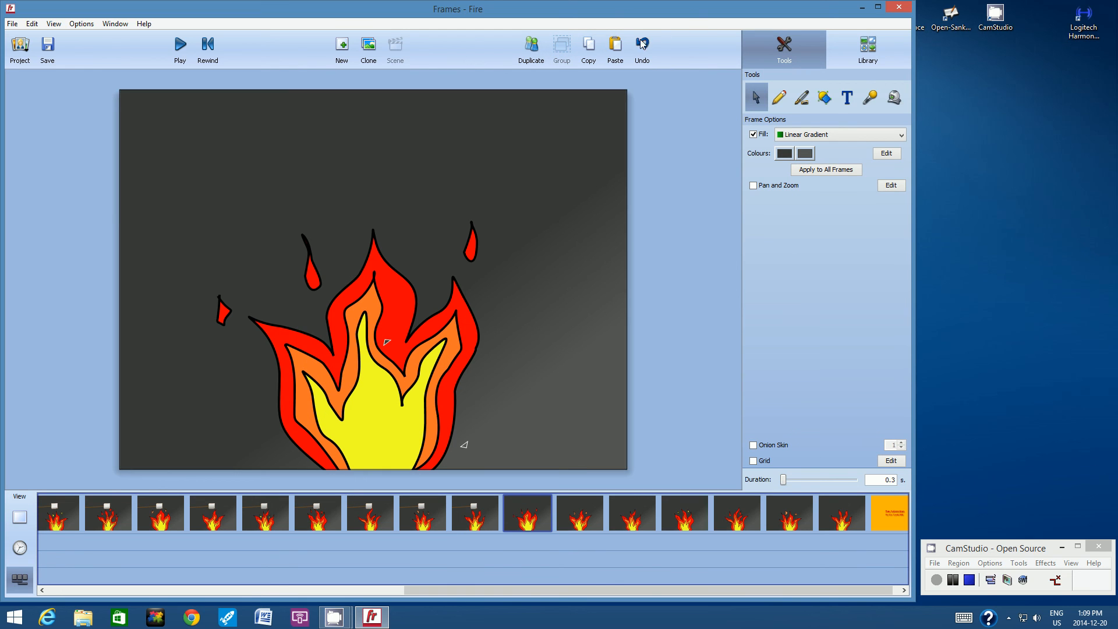
{"action": "left_click", "coordinate": [616, 51]}
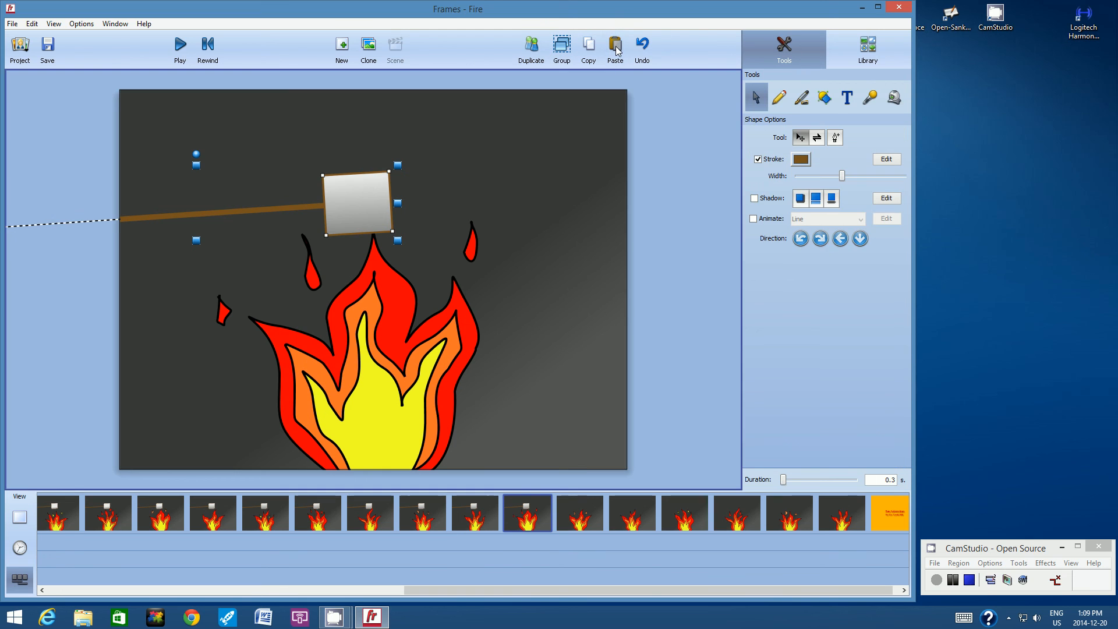
{"action": "left_click", "coordinate": [672, 173]}
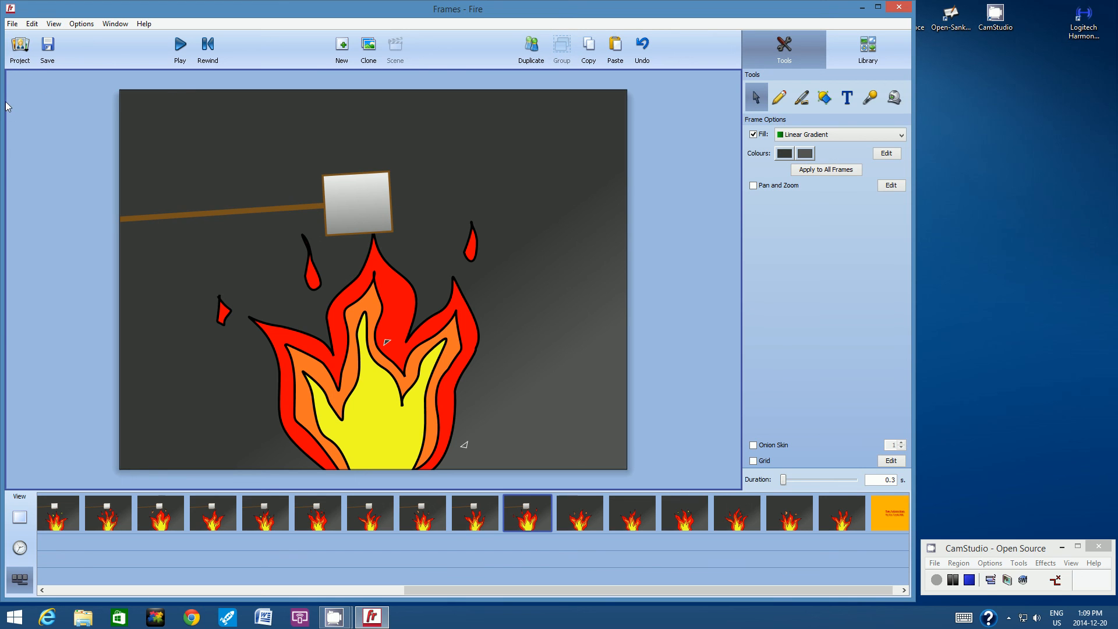
Step: Save the Fire project
{"action": "left_click", "coordinate": [12, 24]}
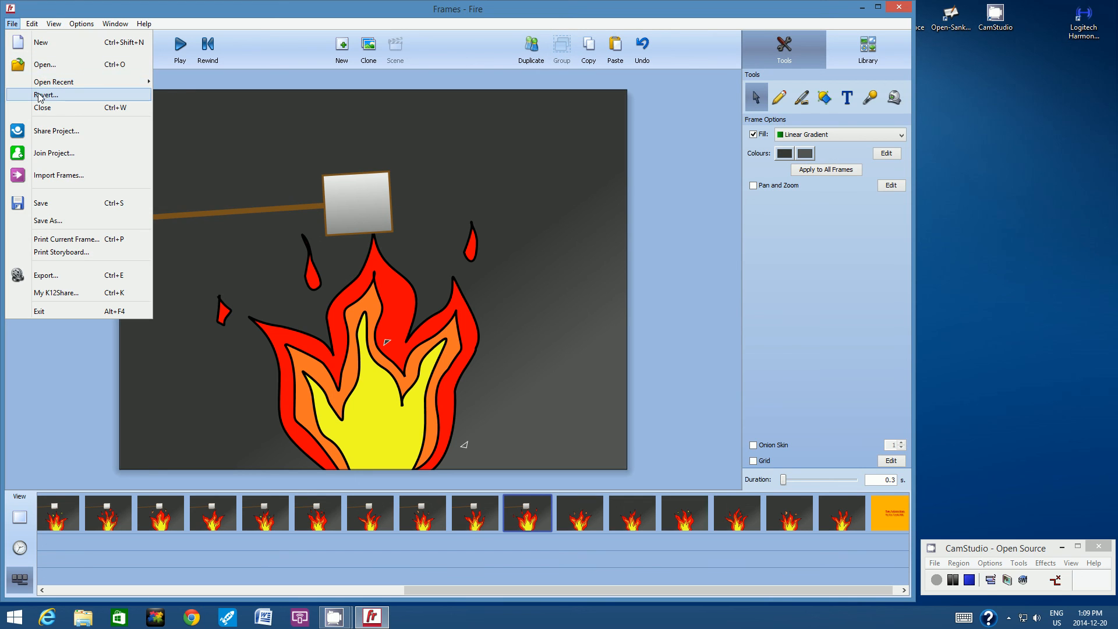
{"action": "left_click", "coordinate": [42, 202]}
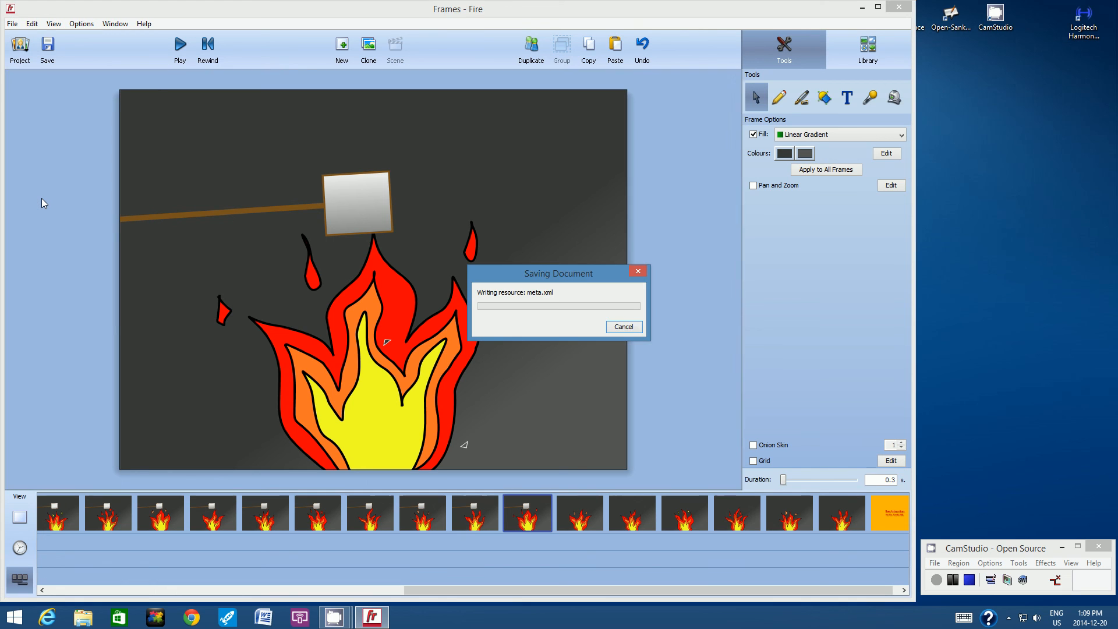